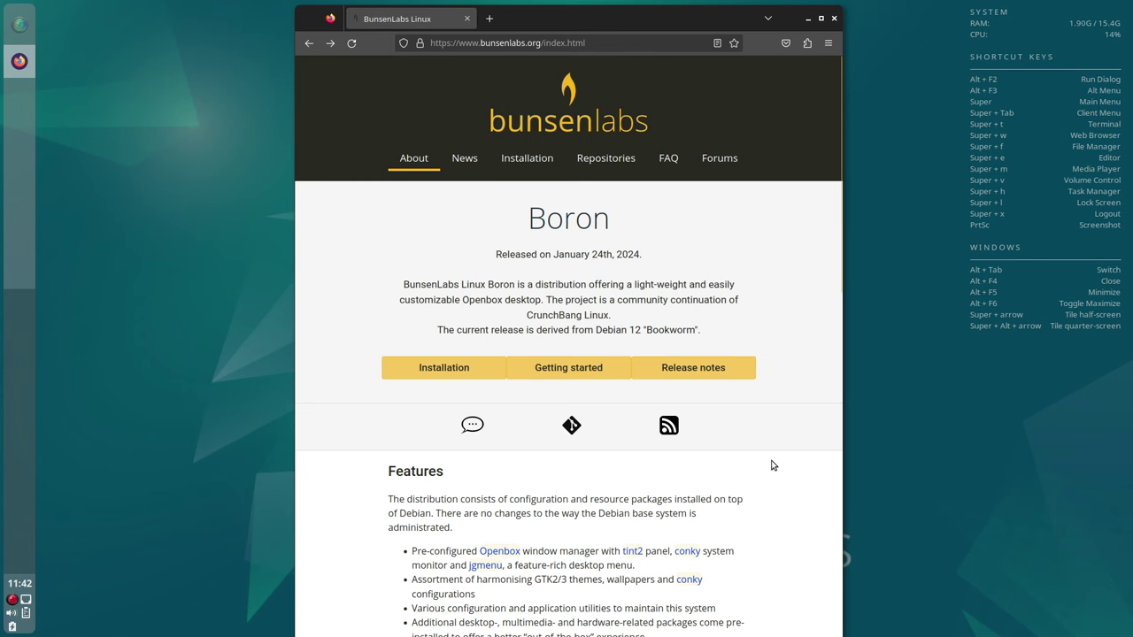
# Review the Features section of the BunsenLabs Boron homepage and open the release notes
pyautogui.scroll(-3, 772, 474)
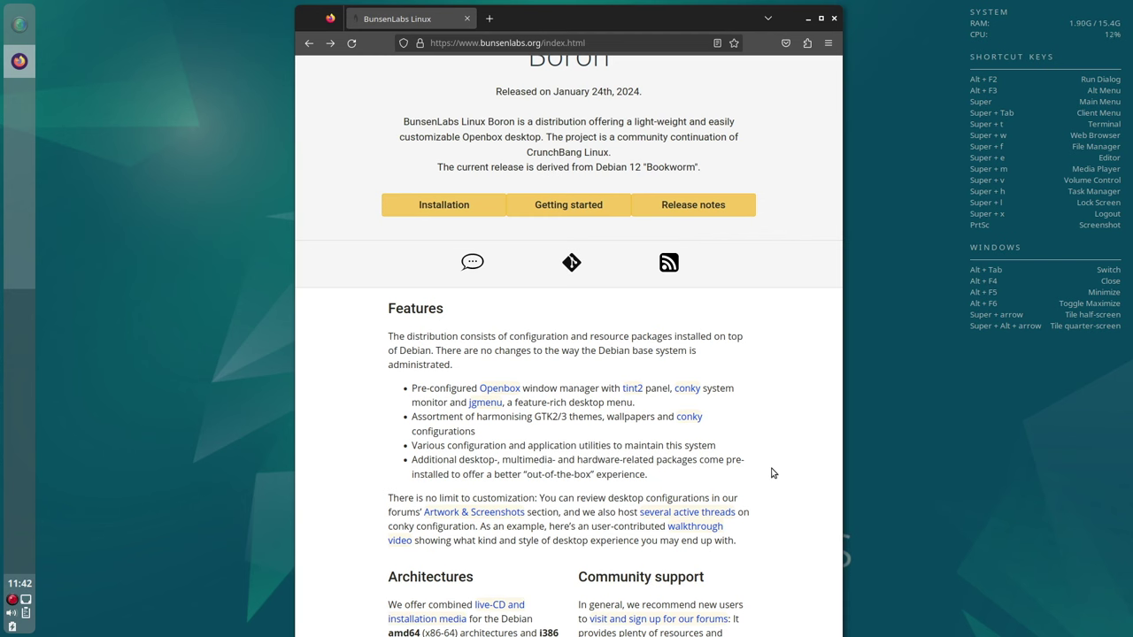
pyautogui.scroll(-2, 771, 473)
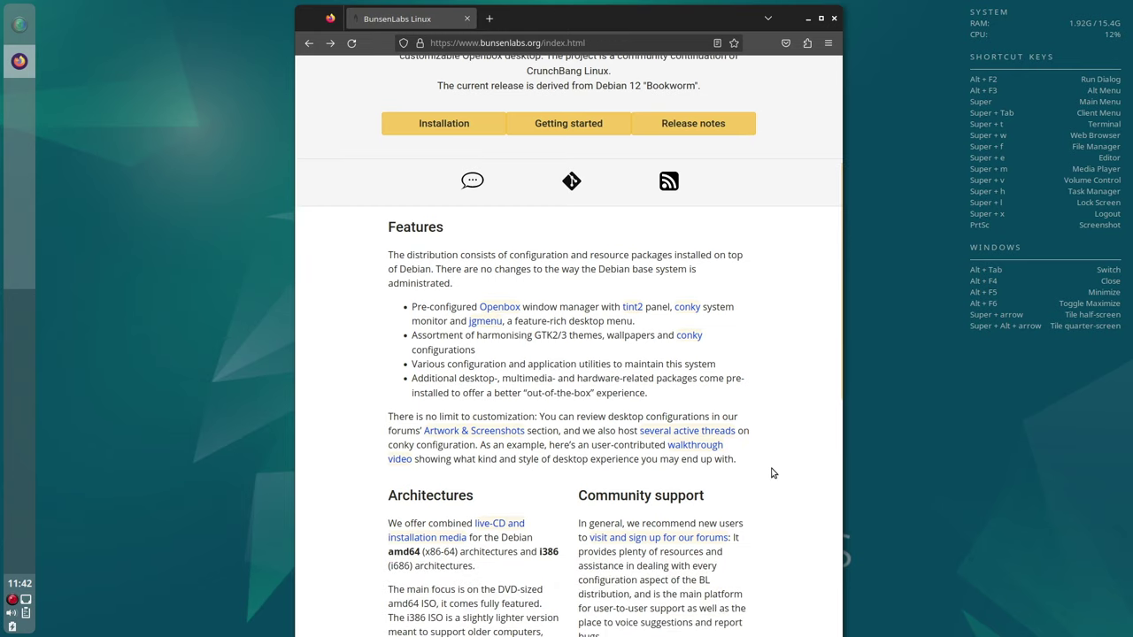
pyautogui.scroll(-1, 771, 474)
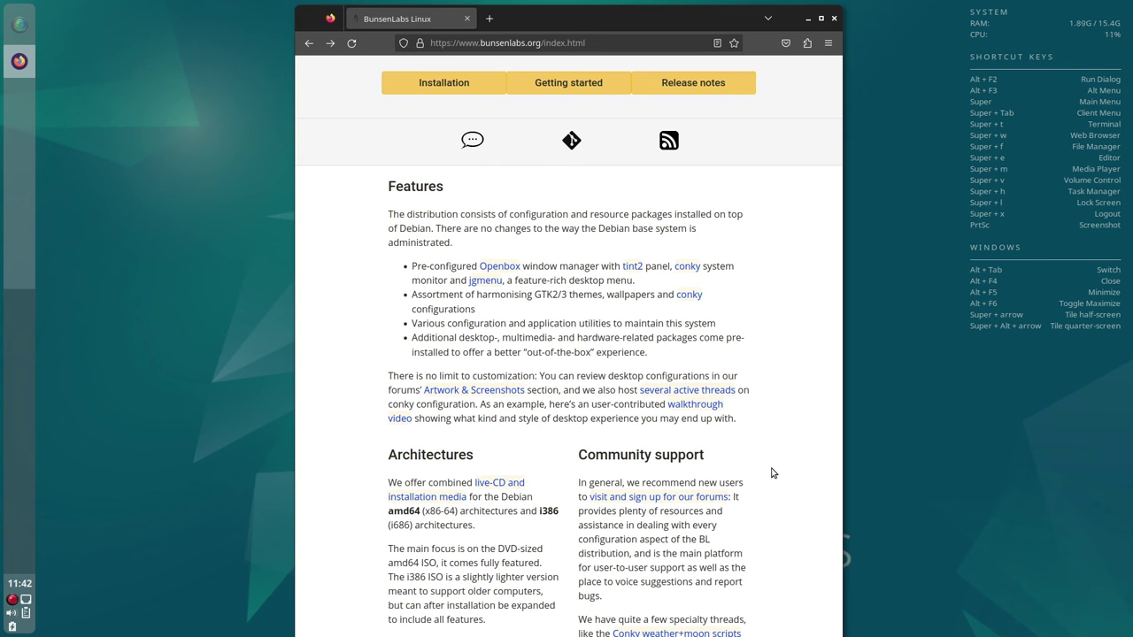
pyautogui.click(694, 82)
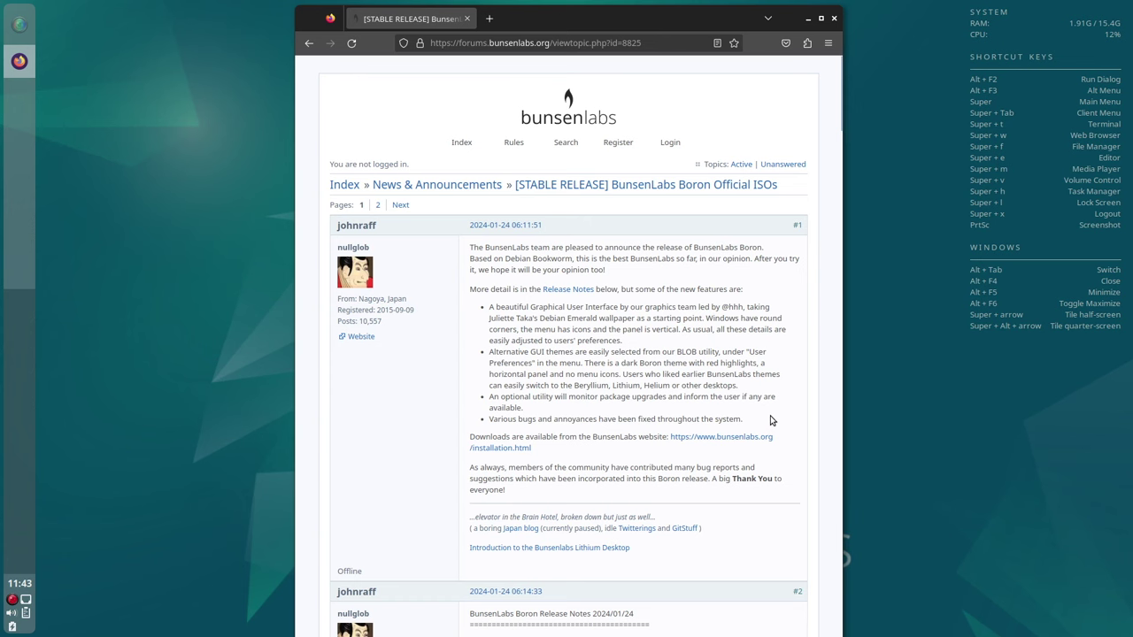
# Read the Boron release announcement and the What's New and Other changes sections of the release notes
pyautogui.scroll(-4, 770, 420)
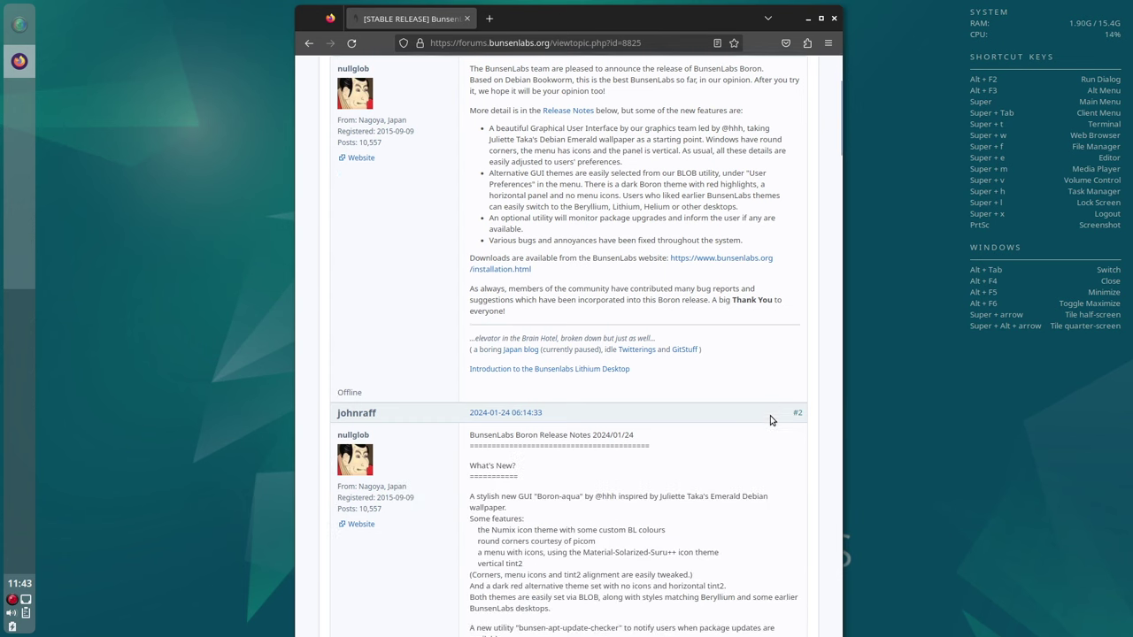
pyautogui.scroll(-3, 770, 420)
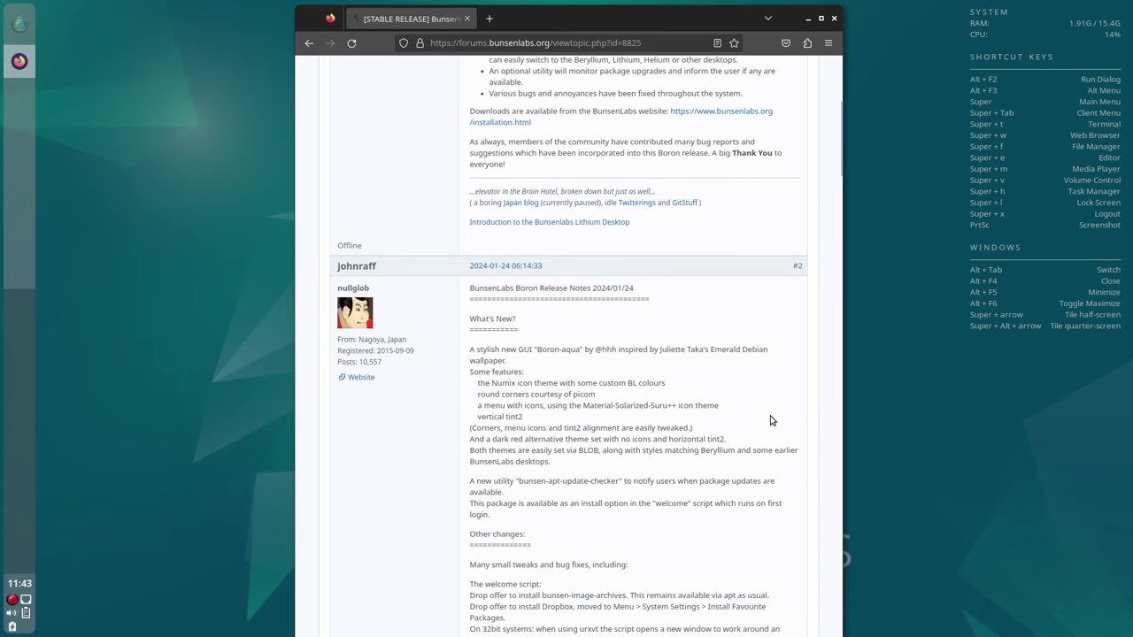
pyautogui.scroll(-2, 770, 421)
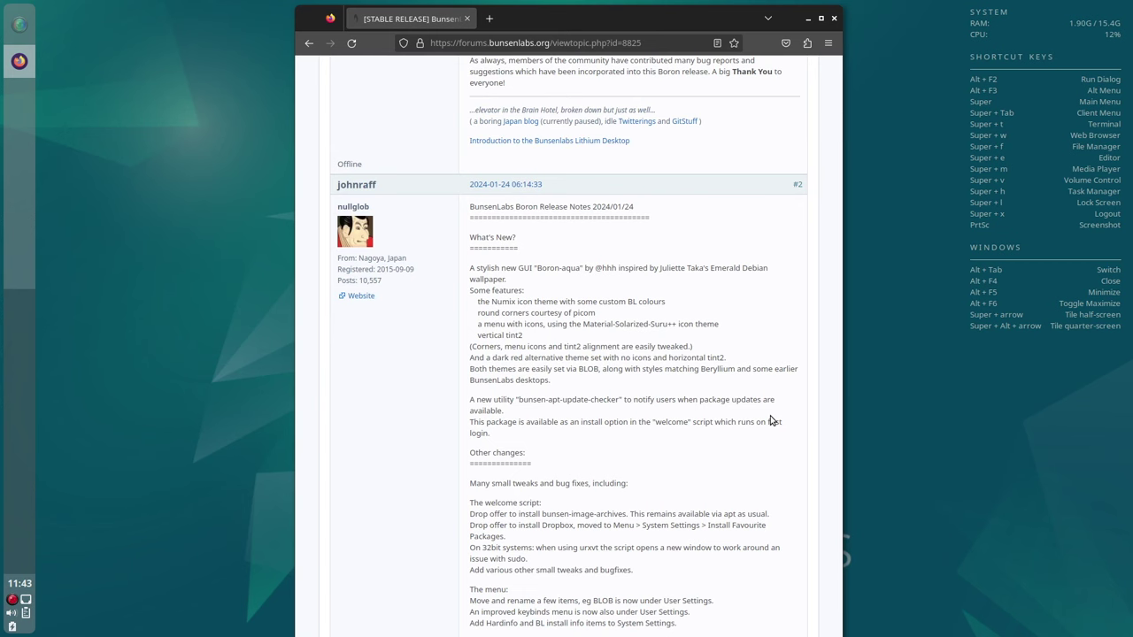
pyautogui.scroll(-1, 770, 420)
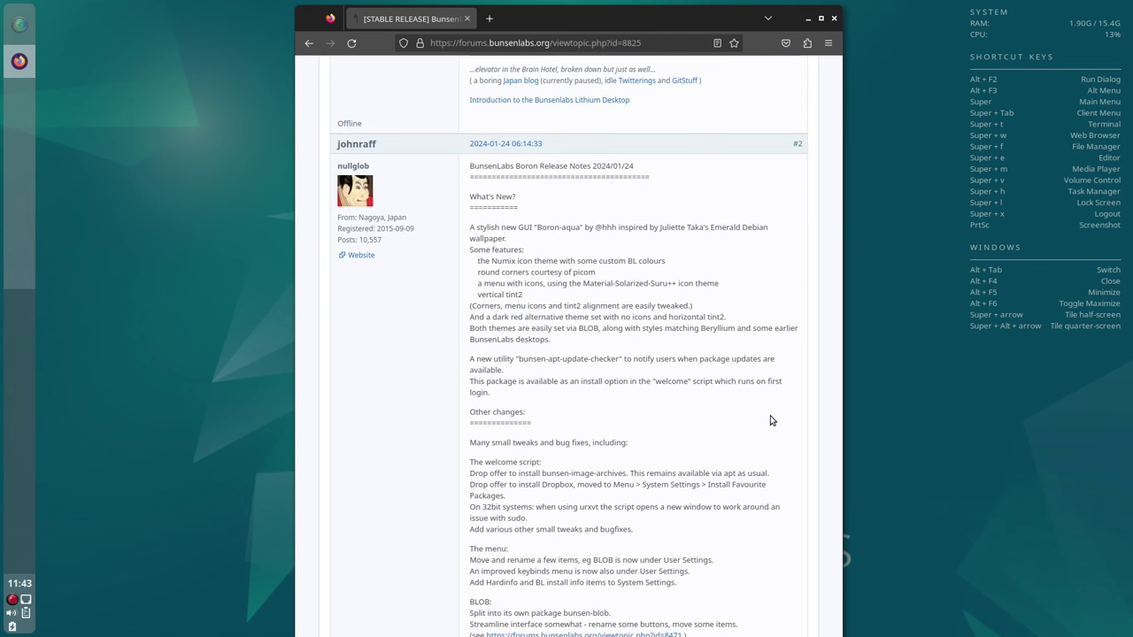
pyautogui.scroll(-1, 770, 421)
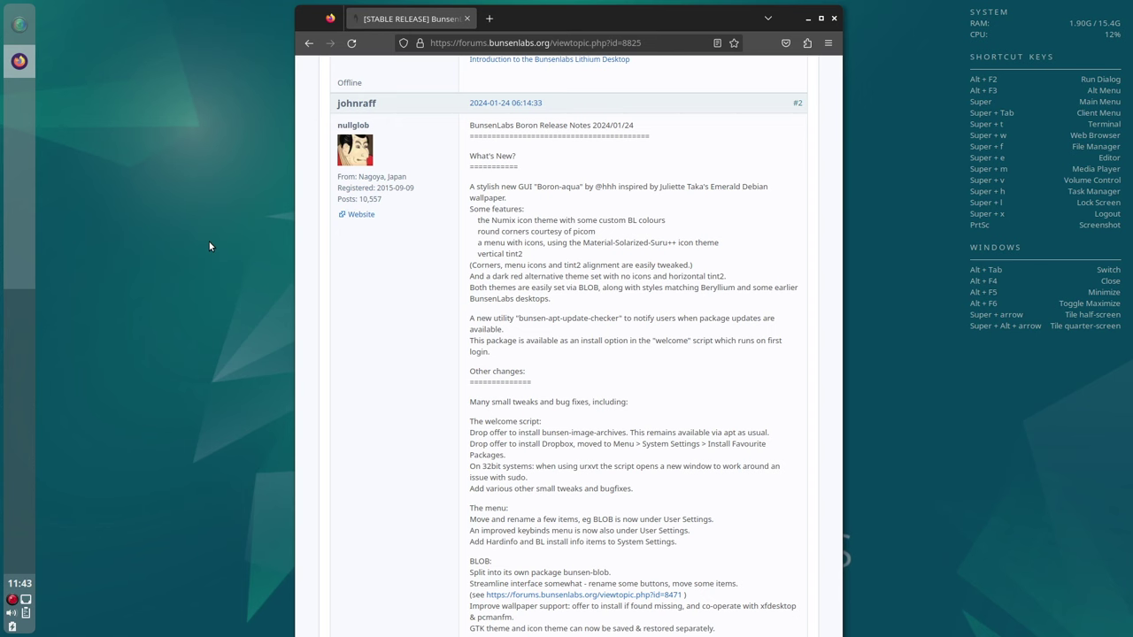
# Run bl-welcome in a new terminal moved over the browser, and authenticate with the account password
pyautogui.press('super+t')
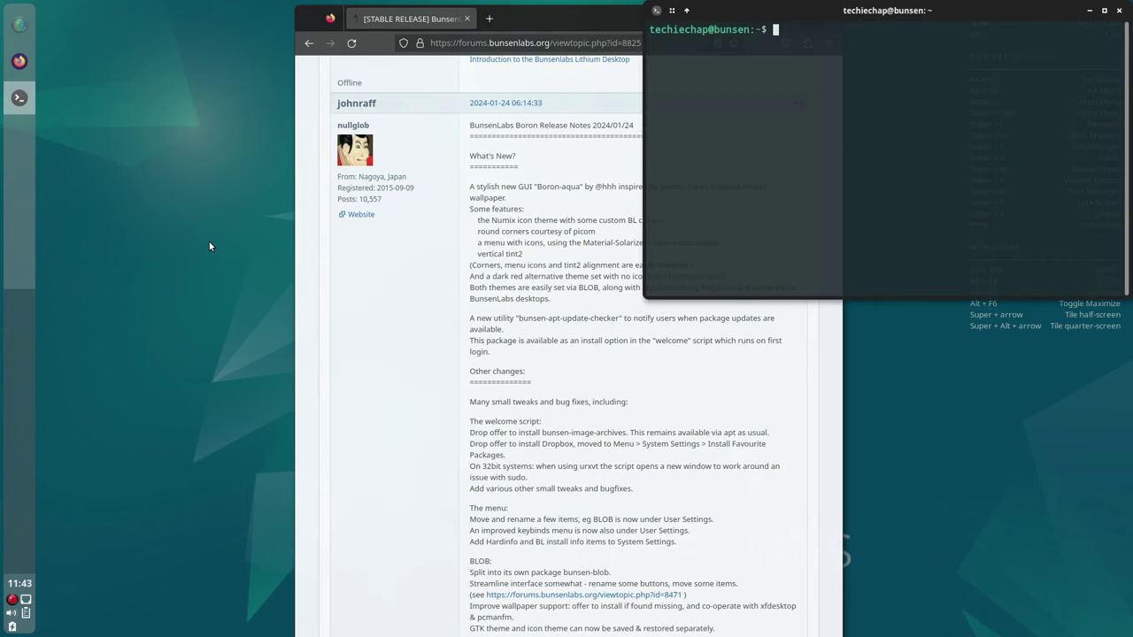
pyautogui.write('bl-welcome')
pyautogui.press('Return')
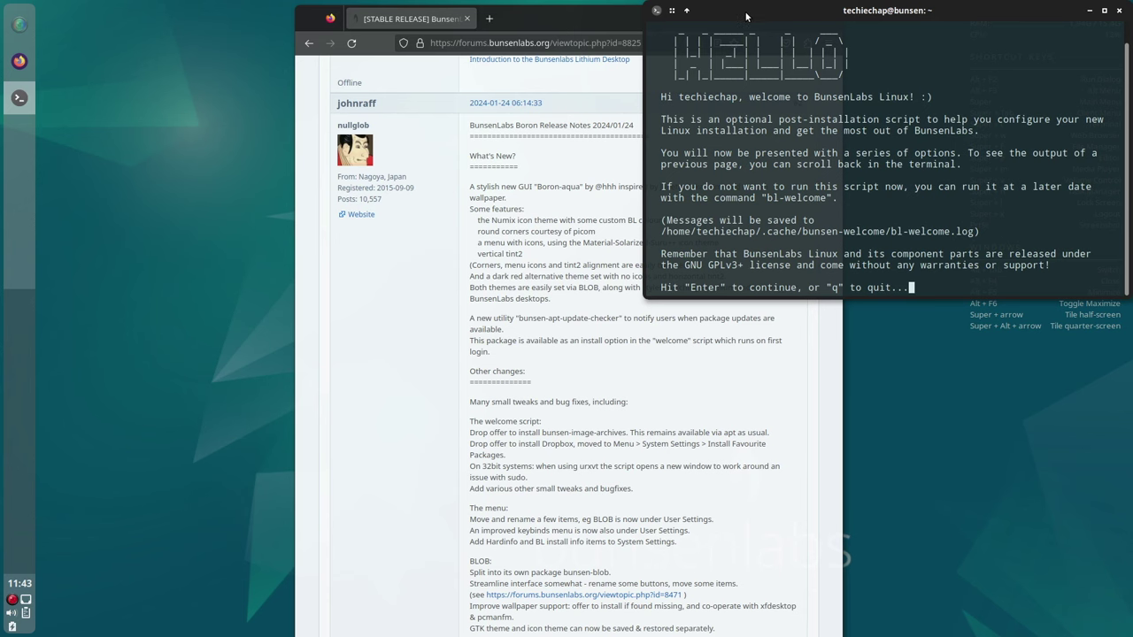
pyautogui.moveTo(747, 11); pyautogui.dragTo(490, 78)
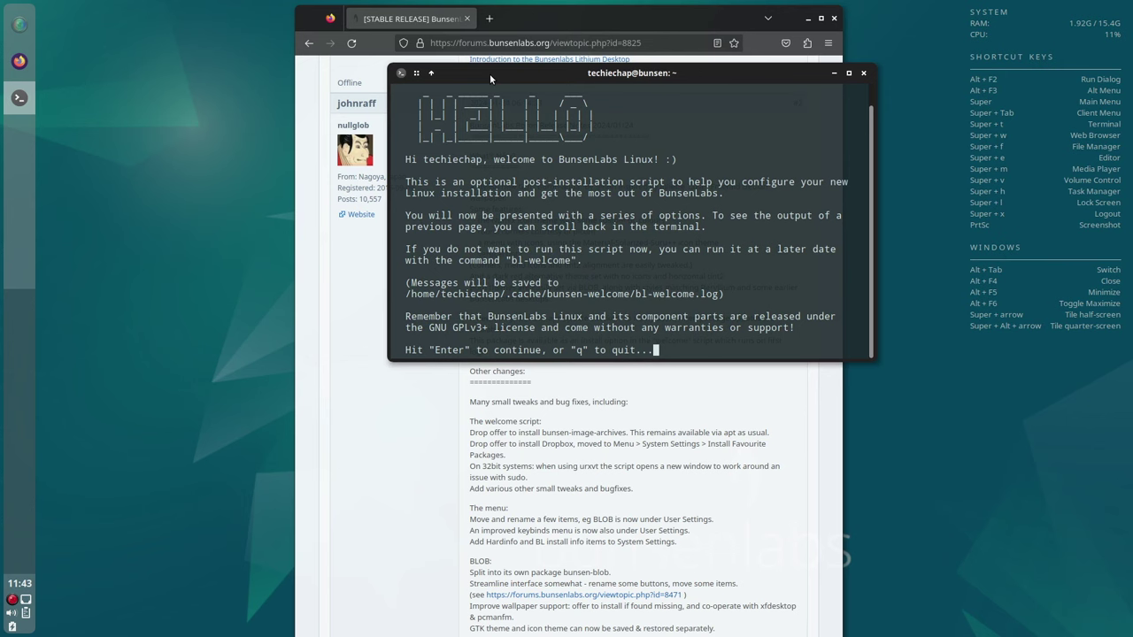
pyautogui.press('Return')
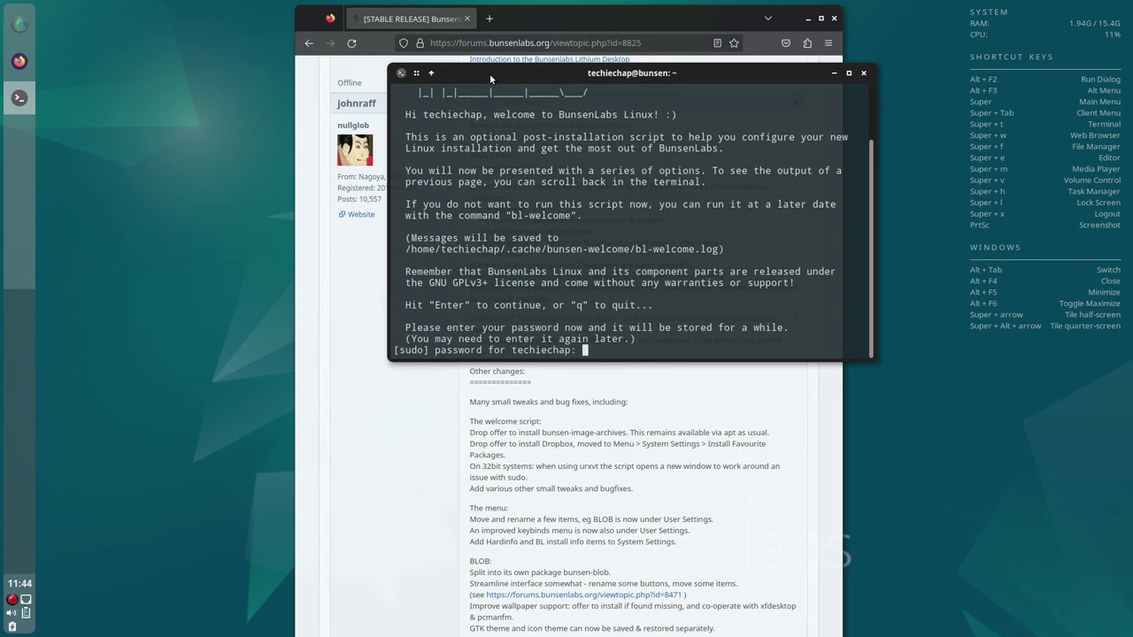
pyautogui.press('Return')
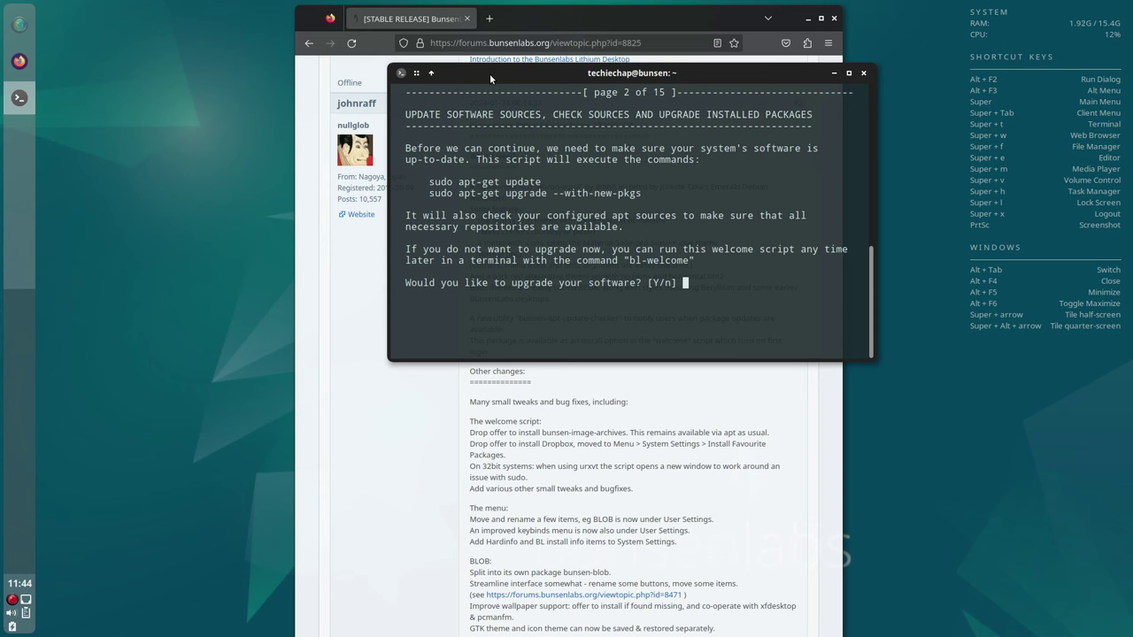
# Continue past the welcome script's software upgrade page and decline Bluetooth support and Java support
pyautogui.press('Return')
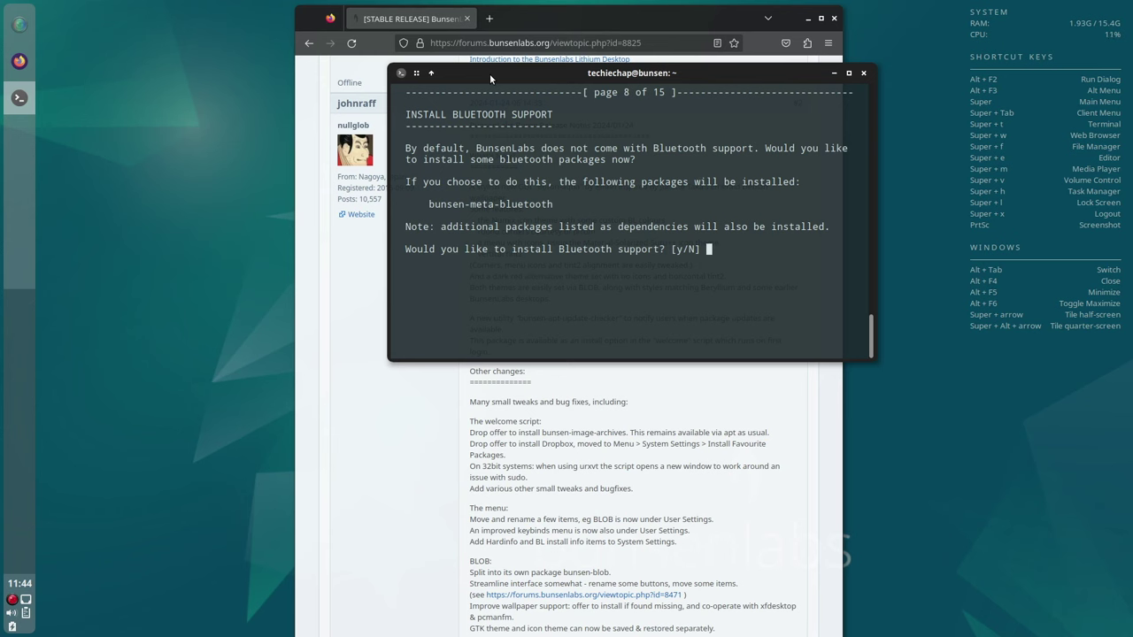
pyautogui.press('Return')
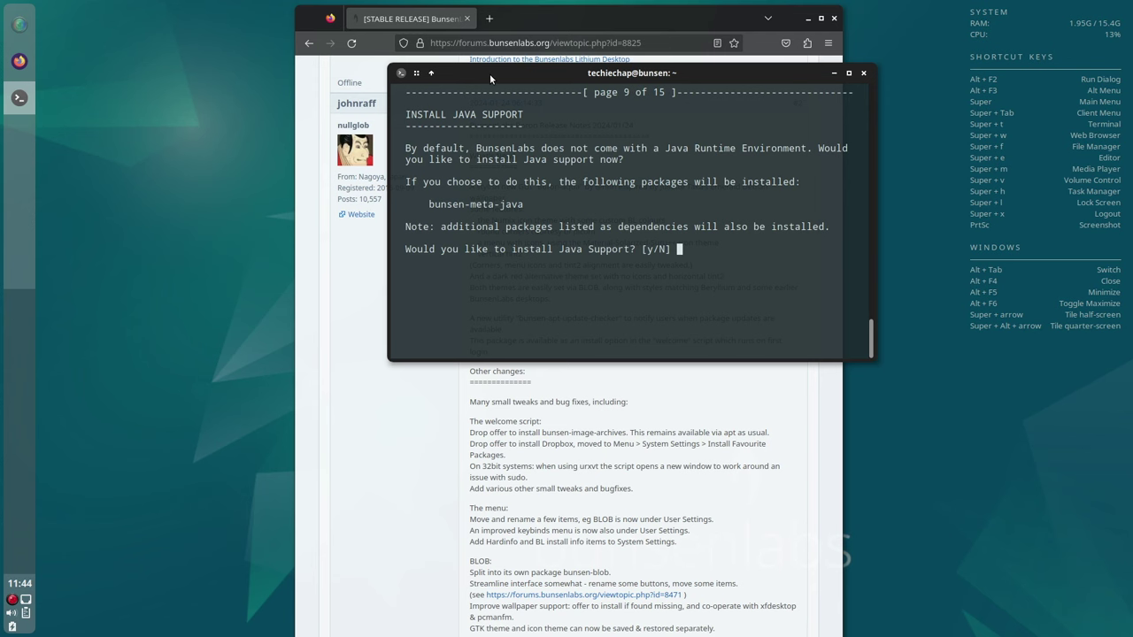
pyautogui.press('Return')
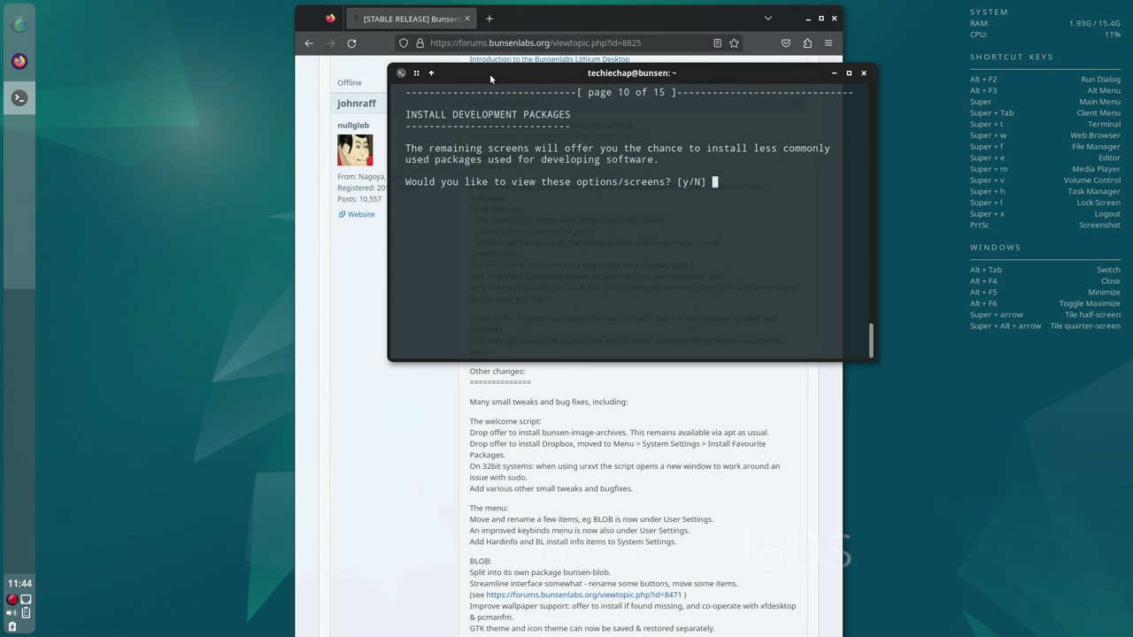
# Choose to view the development package screens, and decline the version control tools, LAMP stack and Debian packaging tools
pyautogui.write('Y')
pyautogui.press('Return')
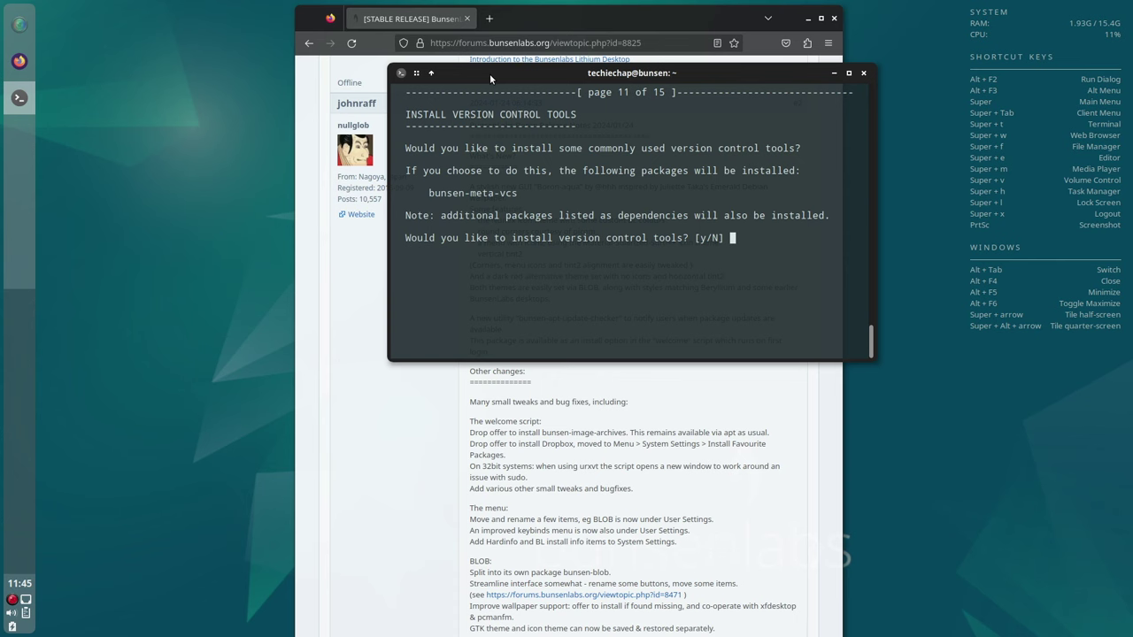
pyautogui.press('Return')
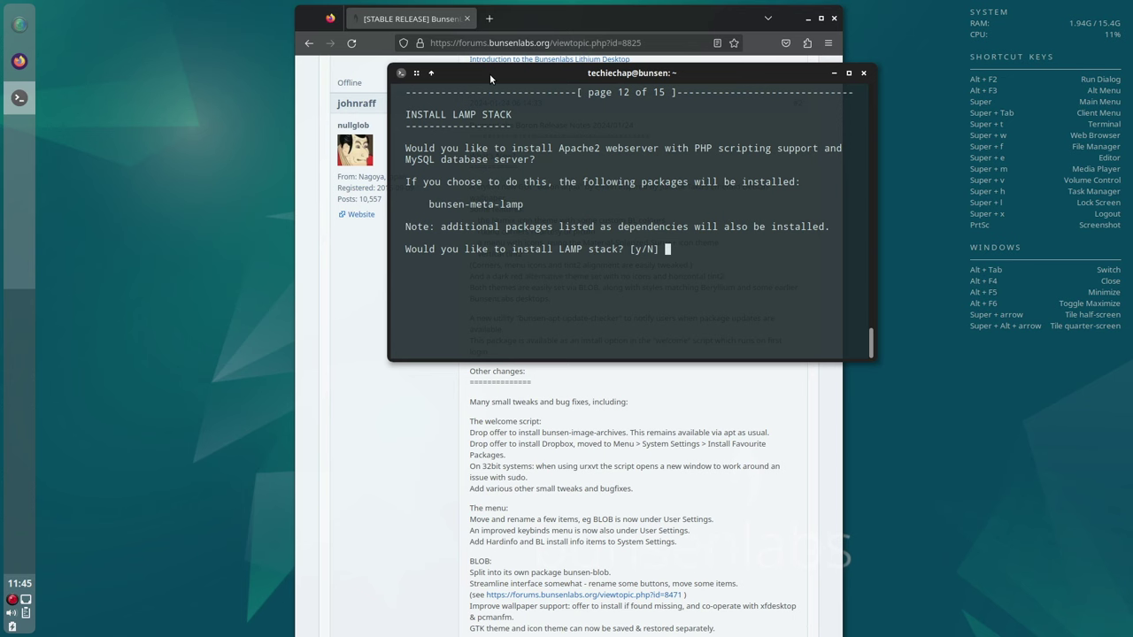
pyautogui.press('Return')
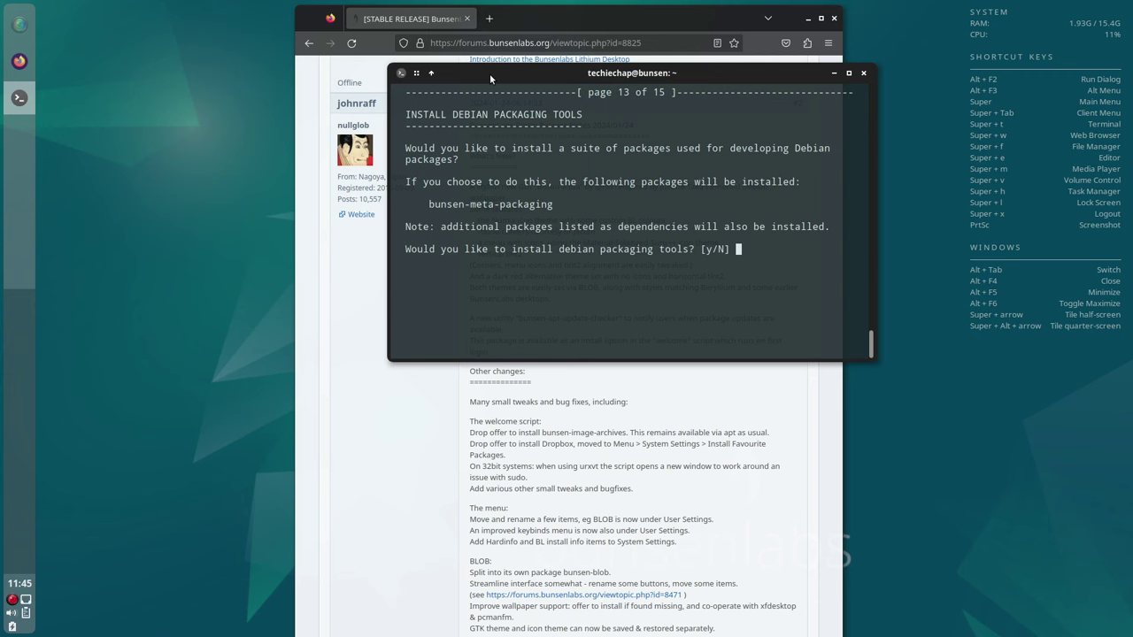
pyautogui.press('Return')
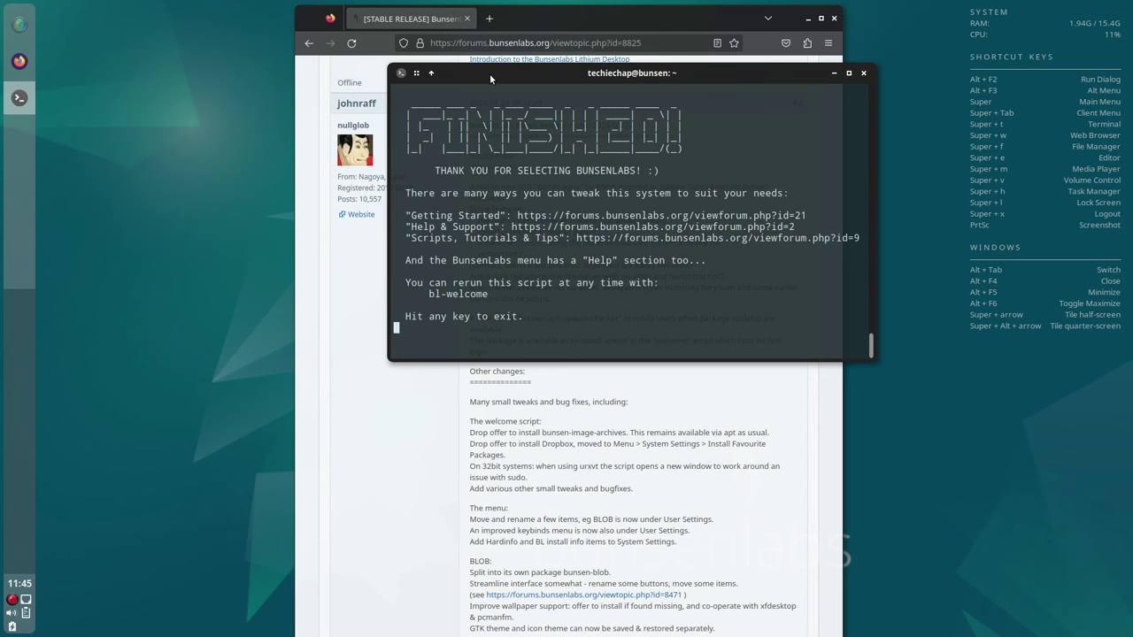
# Exit the finished welcome script, close the terminal and minimize the browser to show the desktop
pyautogui.press('Return')
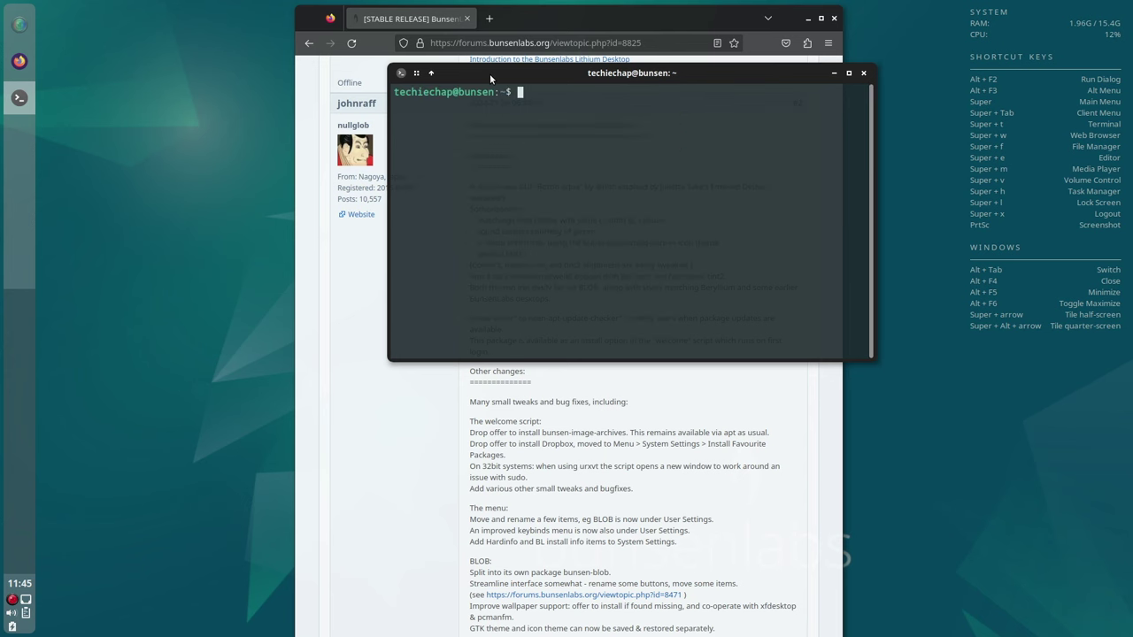
pyautogui.click(865, 74)
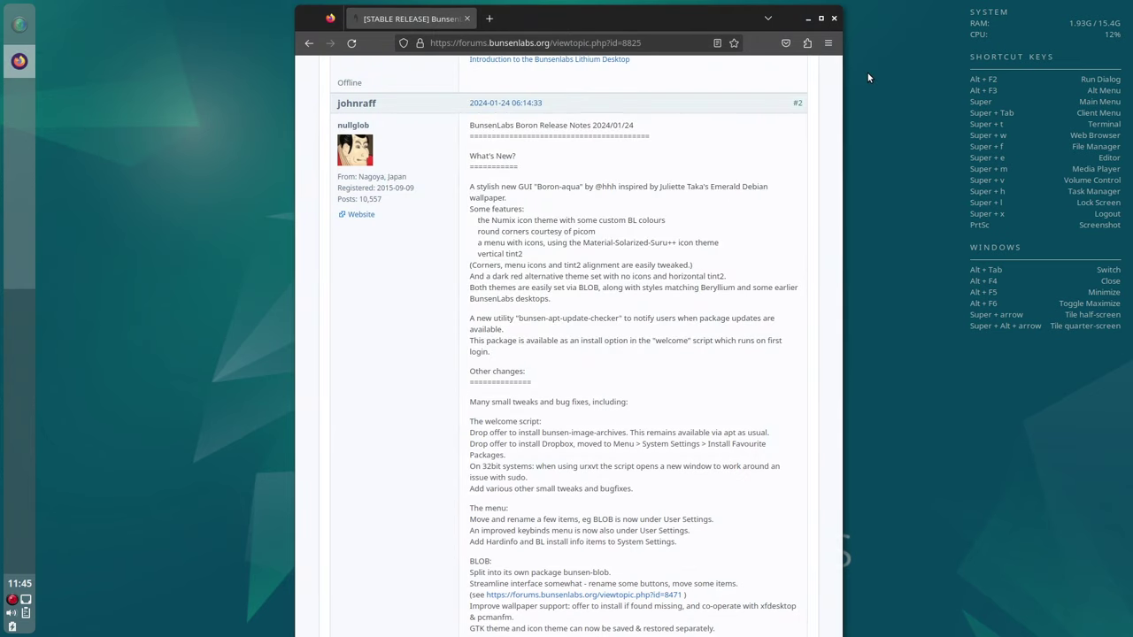
pyautogui.click(807, 16)
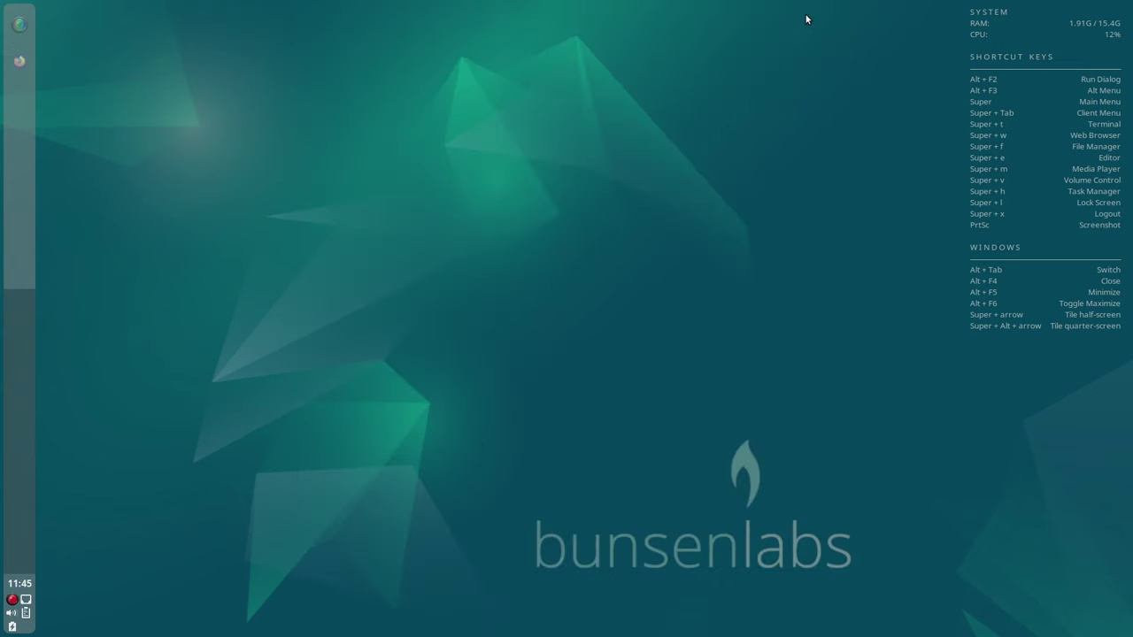
# Look over the desktop menu and its Places entries, and launch the Web Browser
pyautogui.rightClick(586, 152)
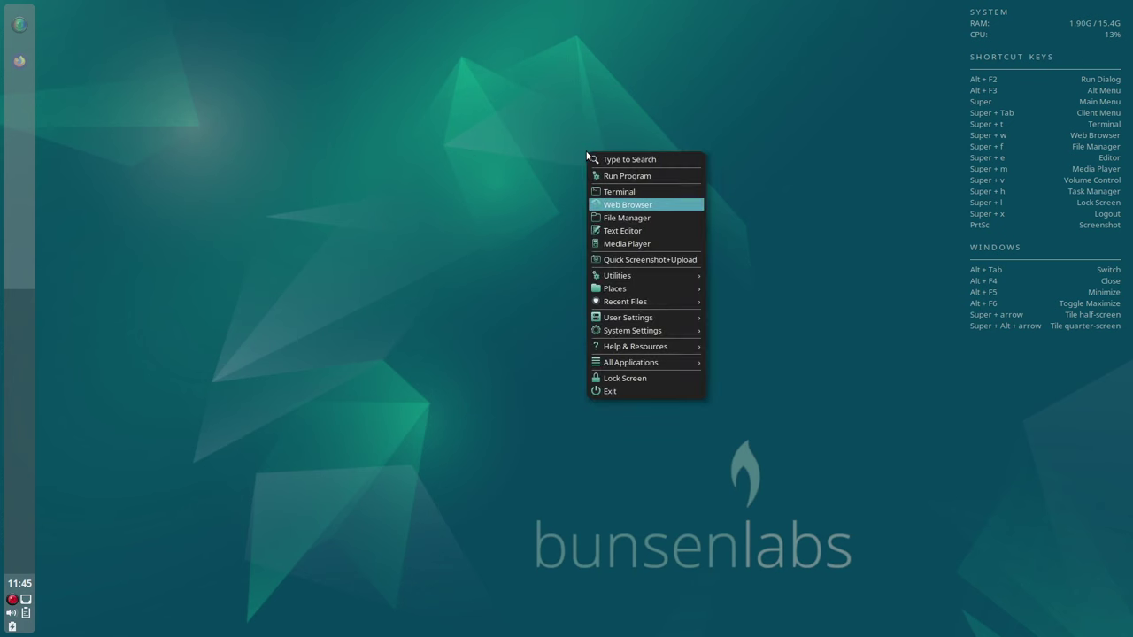
pyautogui.click(483, 299)
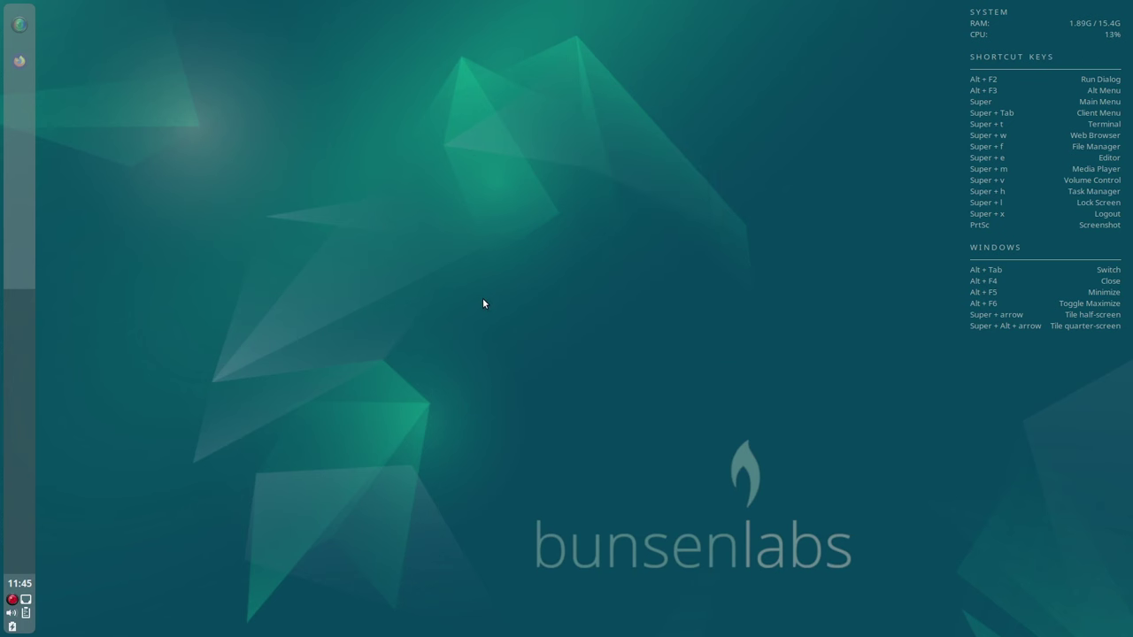
pyautogui.rightClick(483, 299)
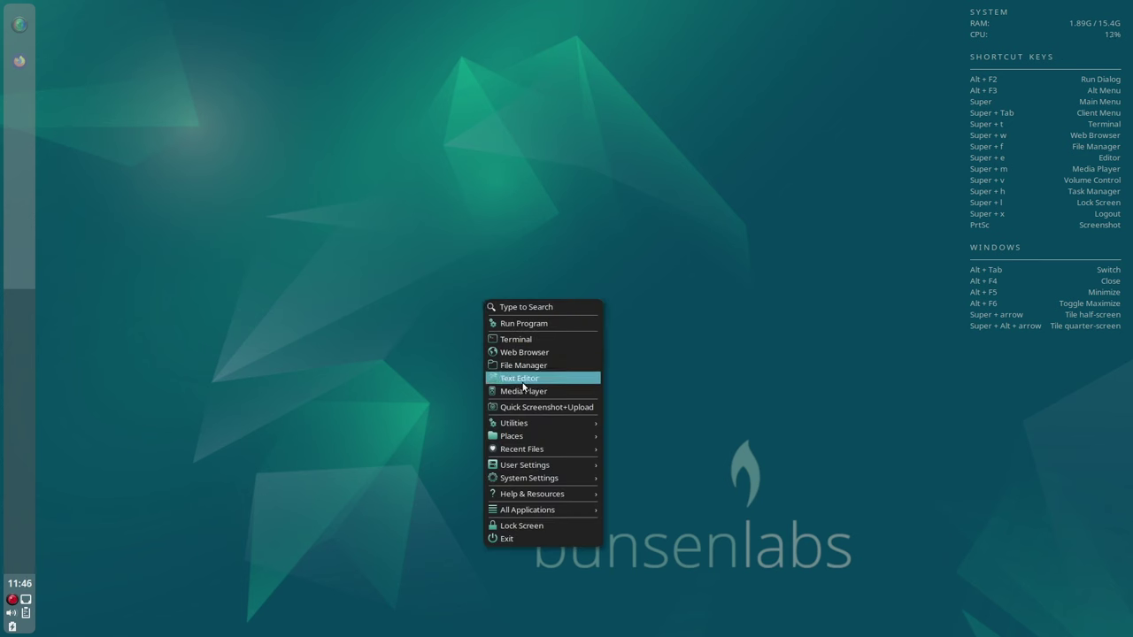
pyautogui.moveTo(527, 440)
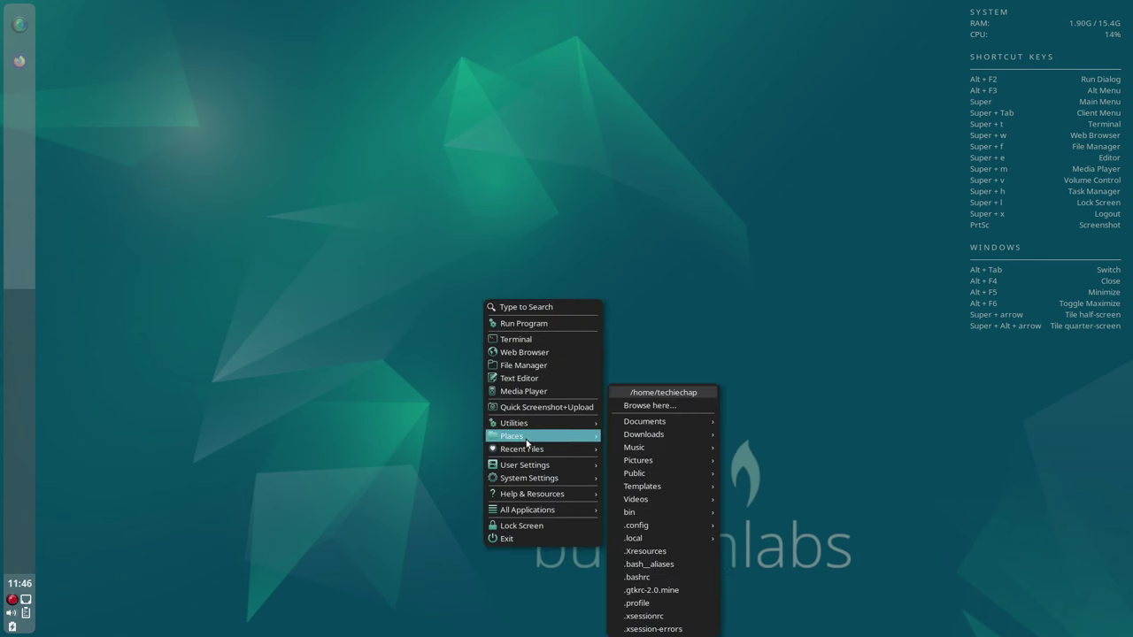
pyautogui.click(547, 354)
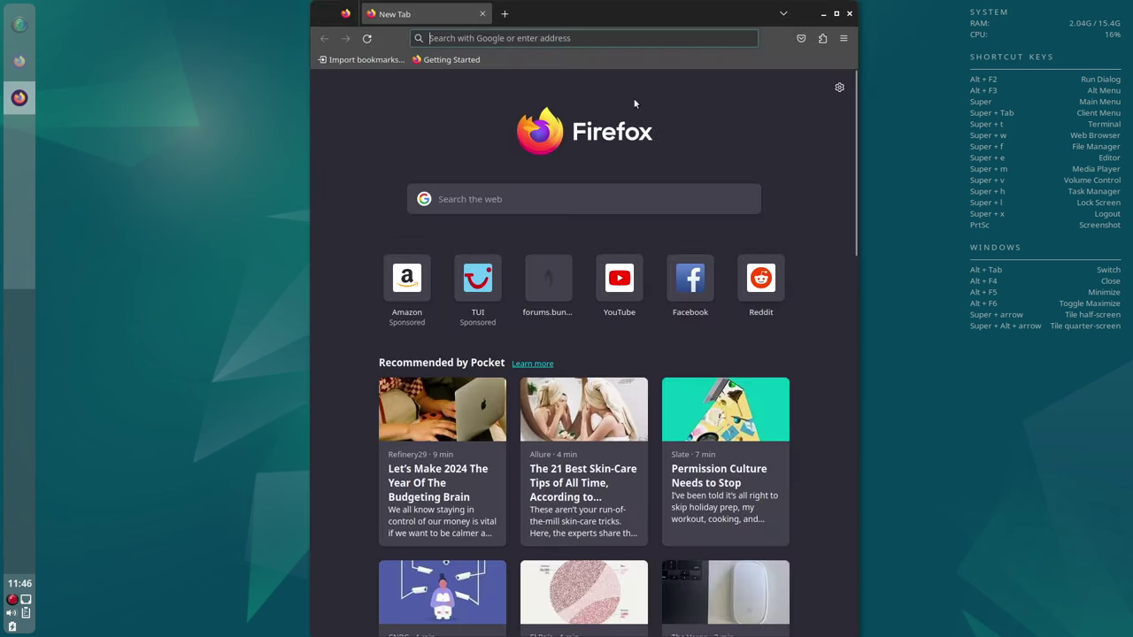
# Check the installed version in the About Firefox dialog and close the new browser window
pyautogui.click(844, 40)
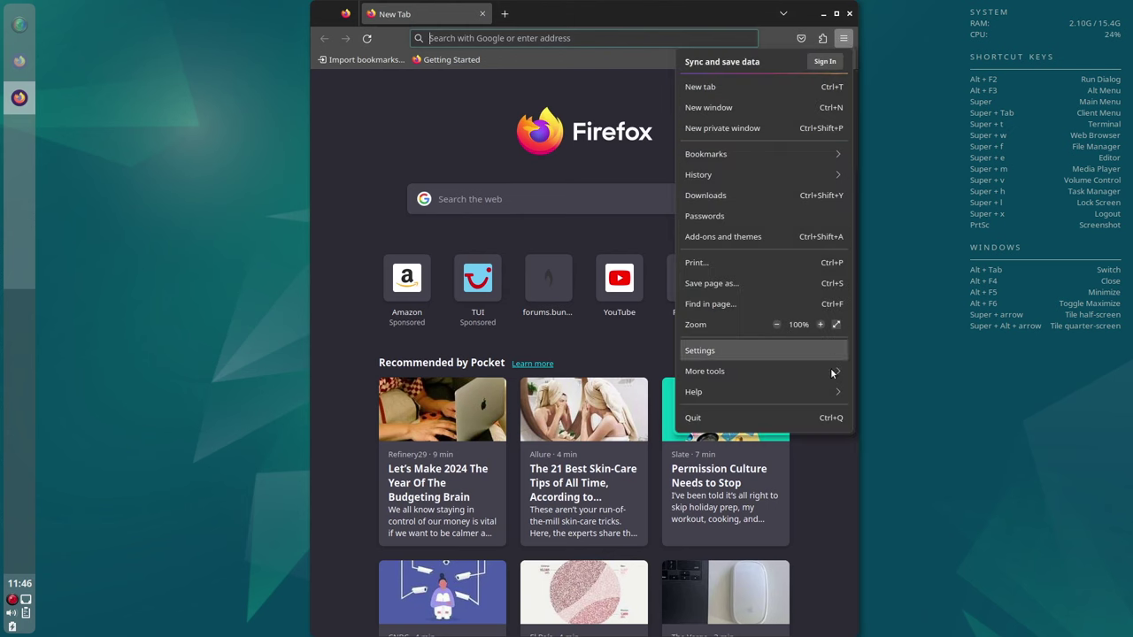
pyautogui.click(832, 394)
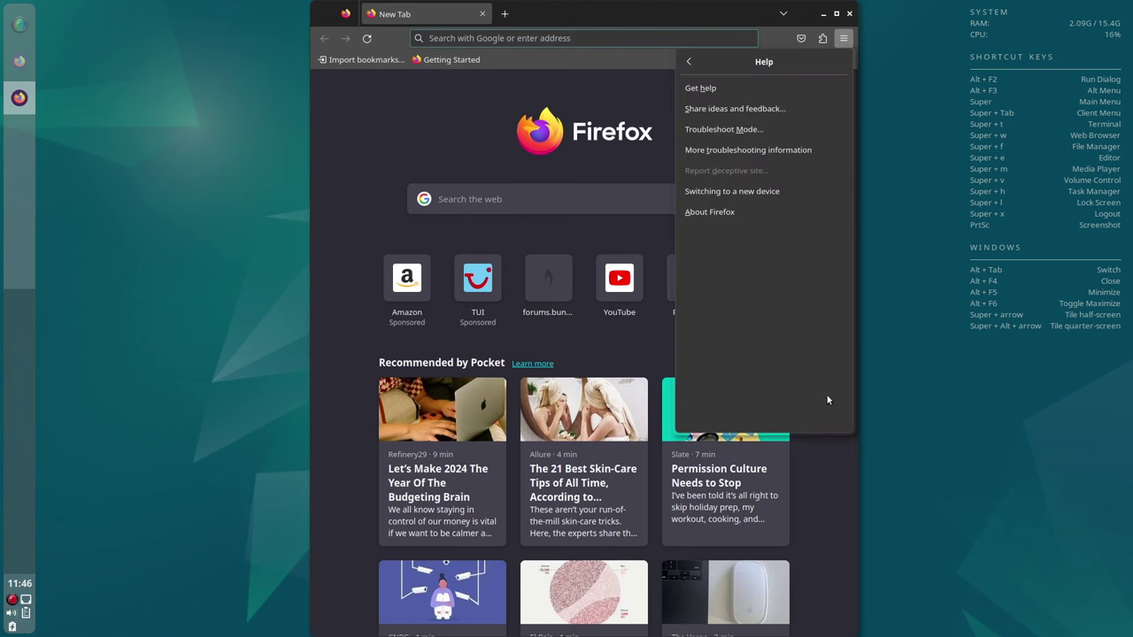
pyautogui.click(718, 217)
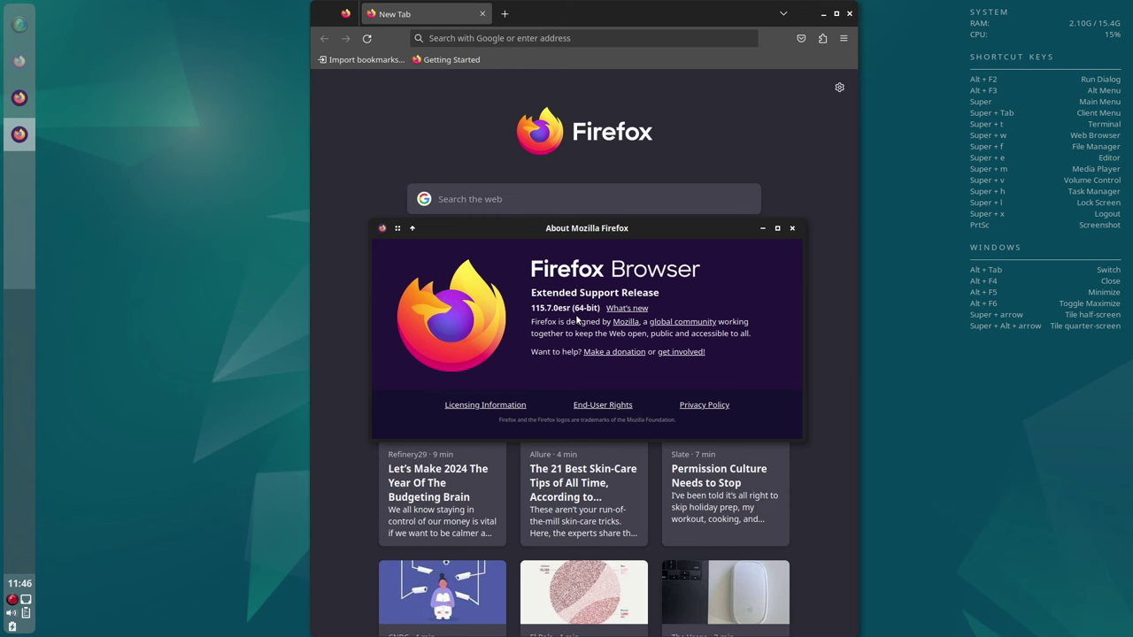
pyautogui.click(792, 229)
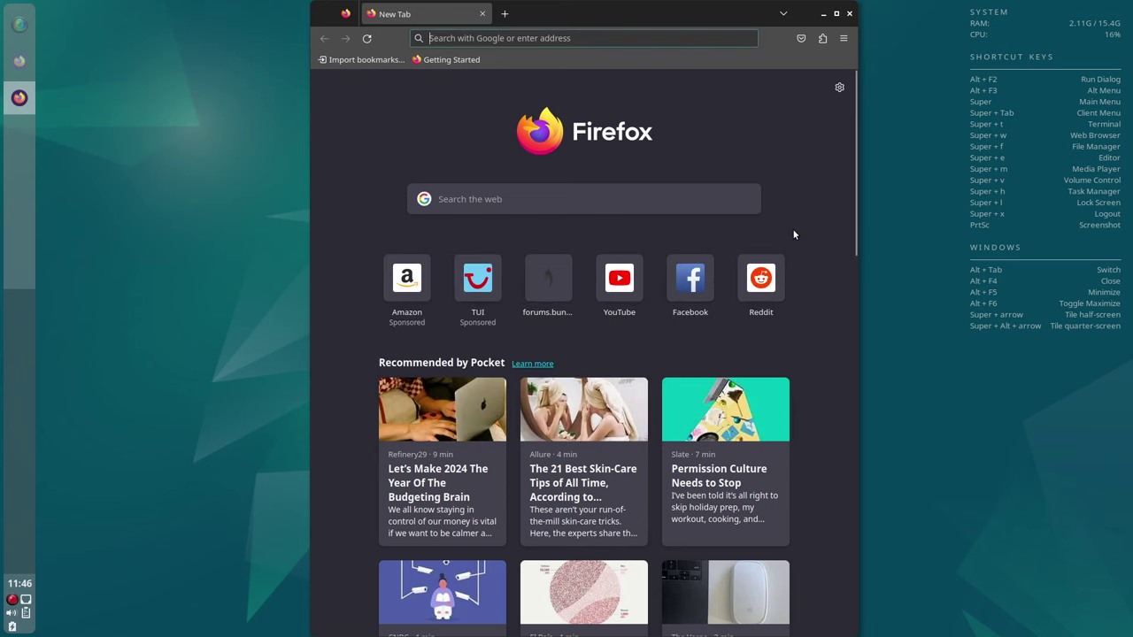
pyautogui.click(849, 15)
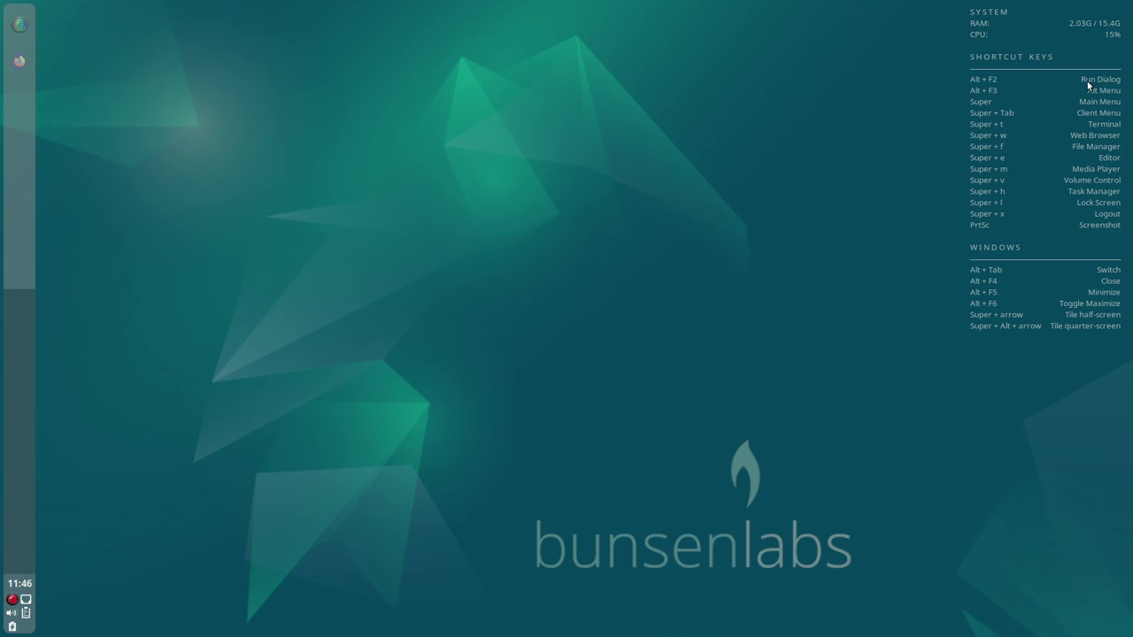
# Run htop in a new terminal and close the open web browser window
pyautogui.rightClick(462, 237)
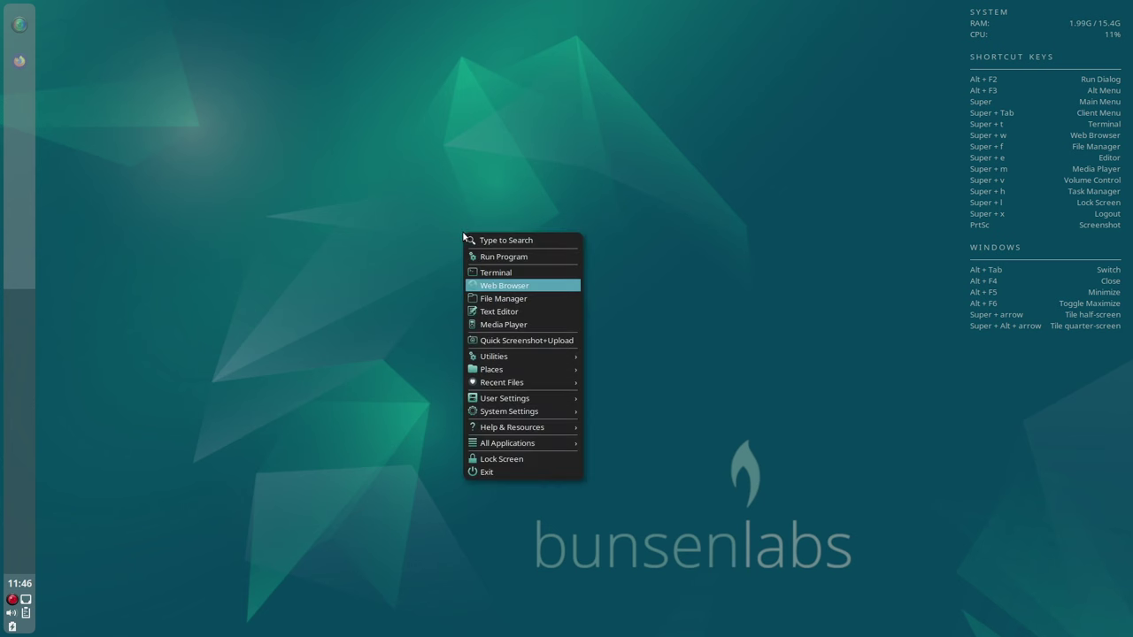
pyautogui.click(485, 276)
pyautogui.write('htop')
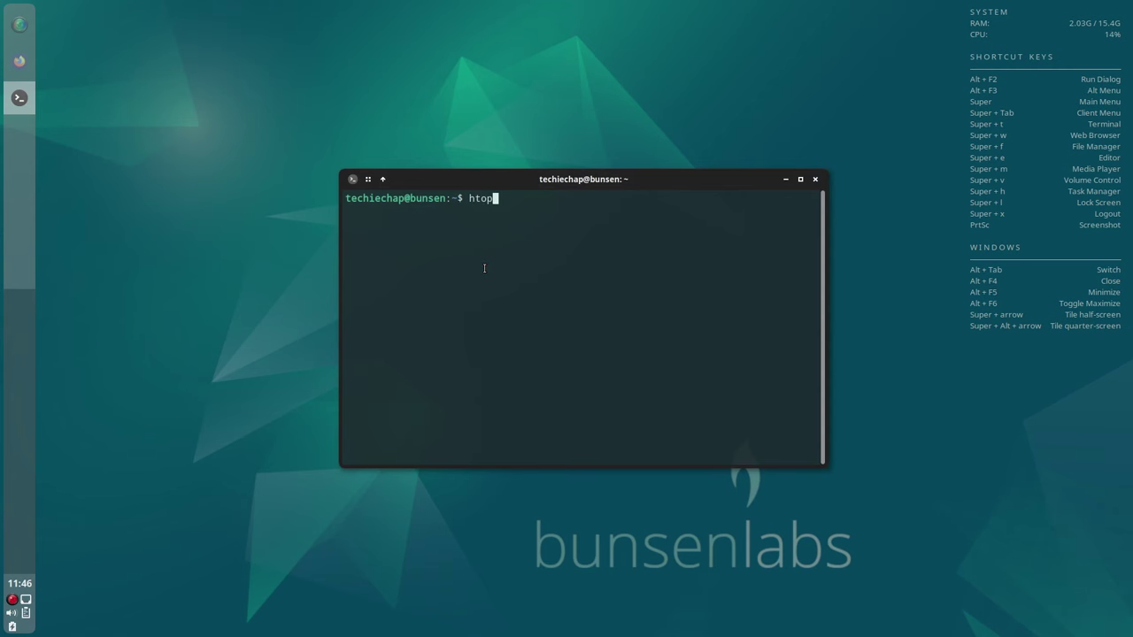
pyautogui.press('Return')
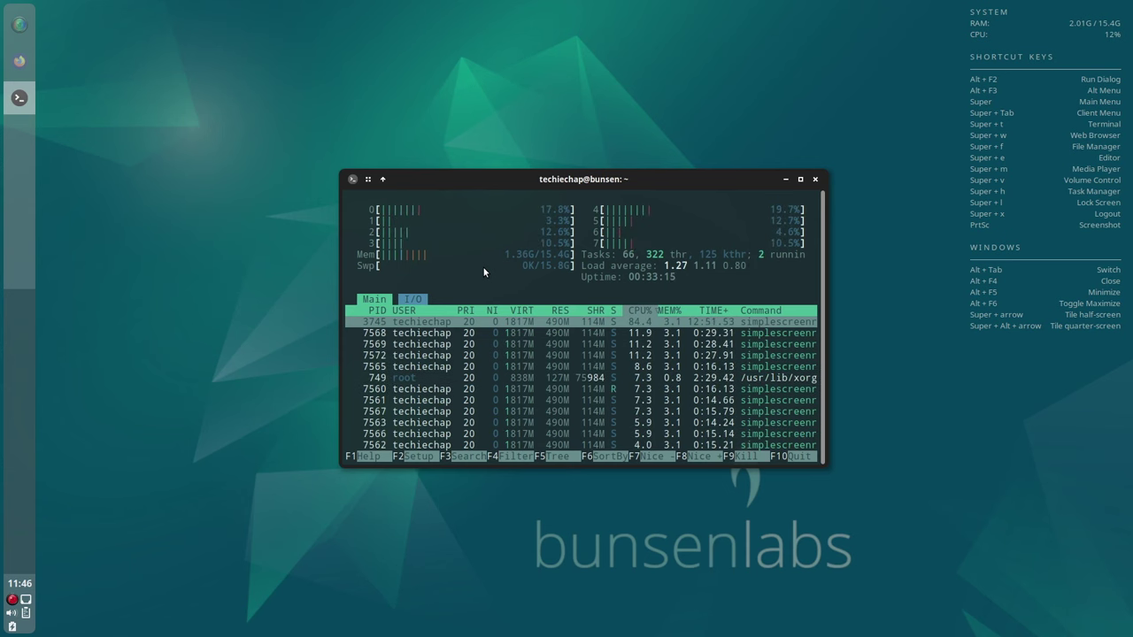
pyautogui.click(12, 66)
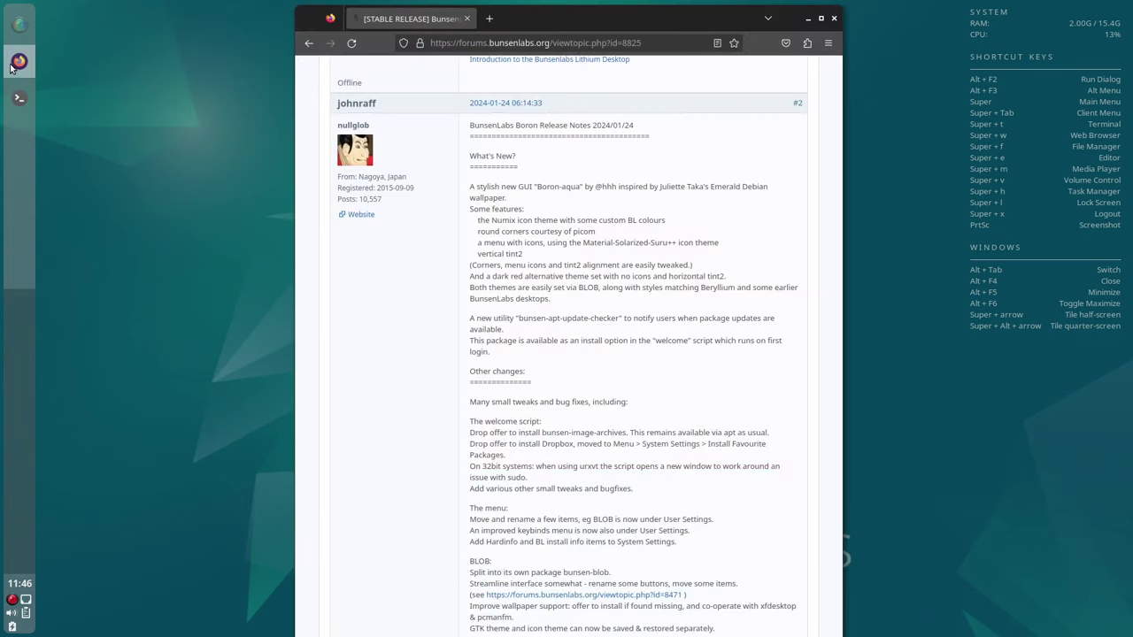
pyautogui.click(834, 19)
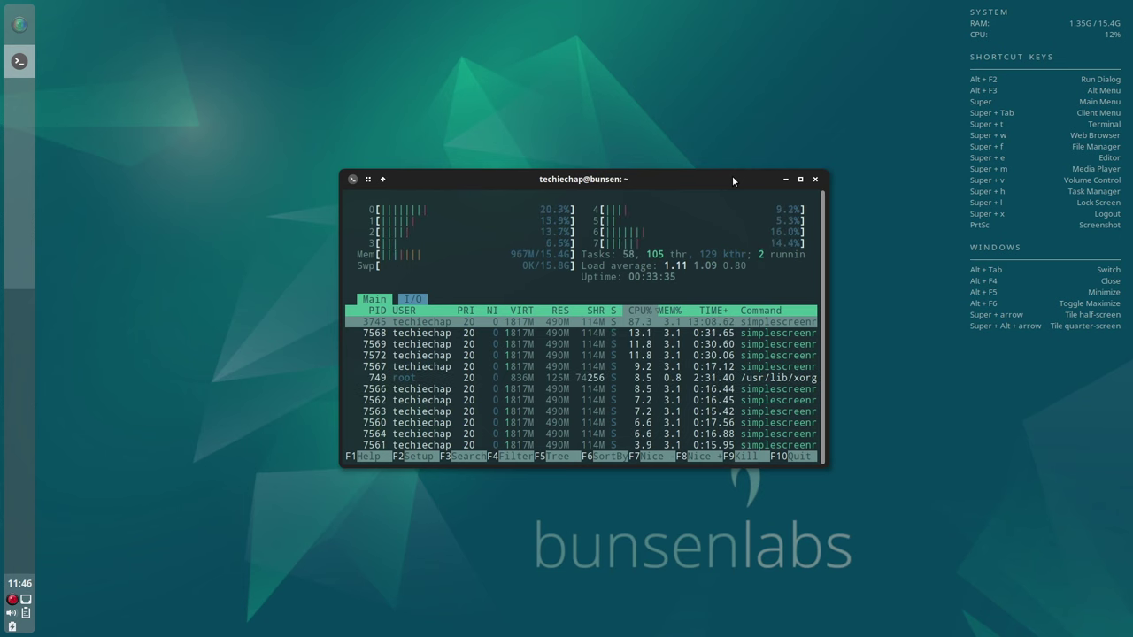
# Try tiling the terminal window to different halves of the screen, ending with the lower half
pyautogui.press('super+Right')
pyautogui.press('super+Down')
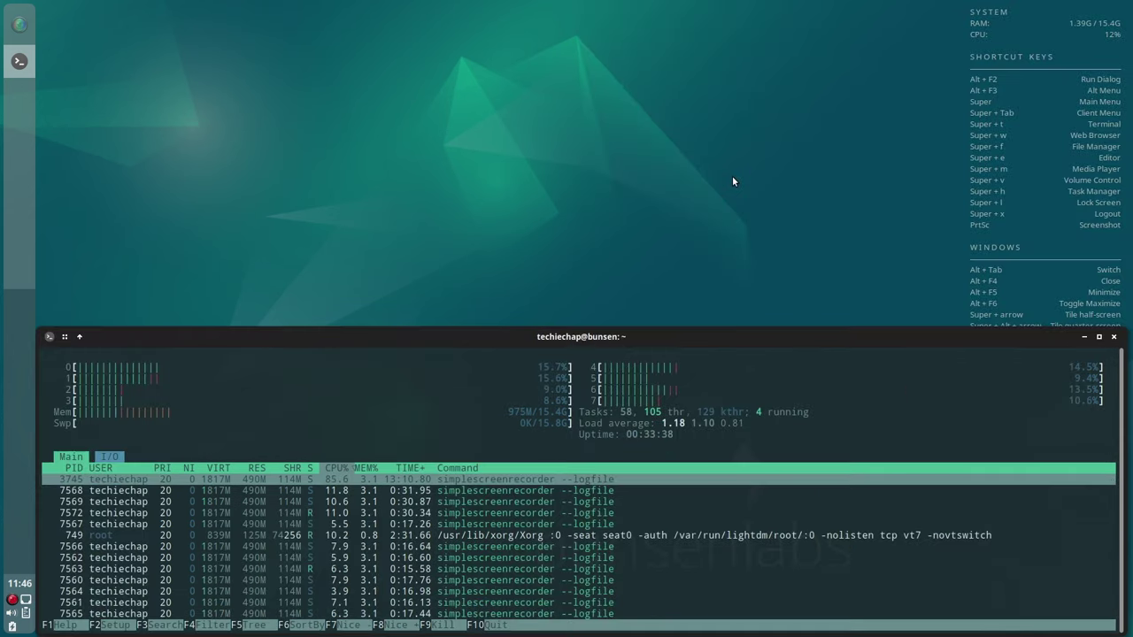
pyautogui.press('super+Right')
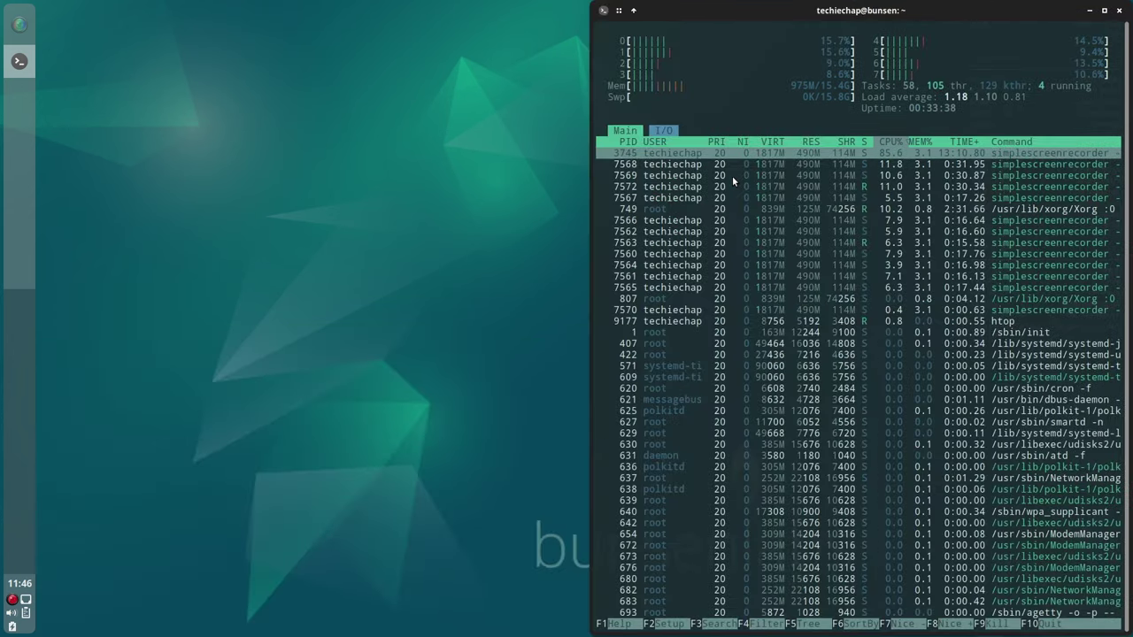
pyautogui.press('super+Left')
pyautogui.press('super+Up')
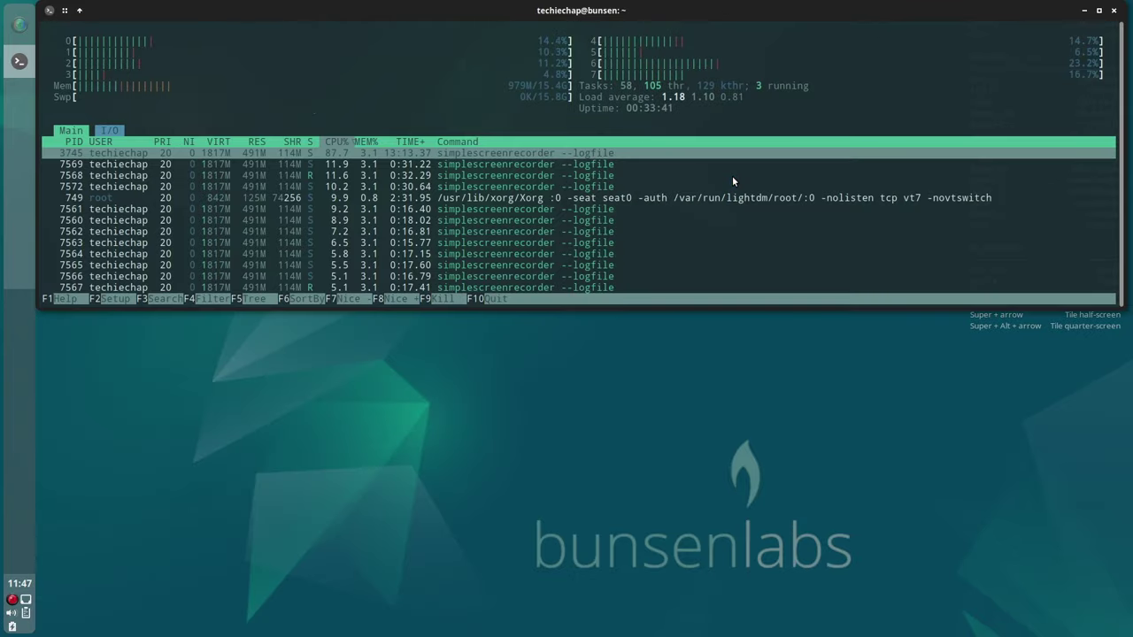
pyautogui.press('super+Down')
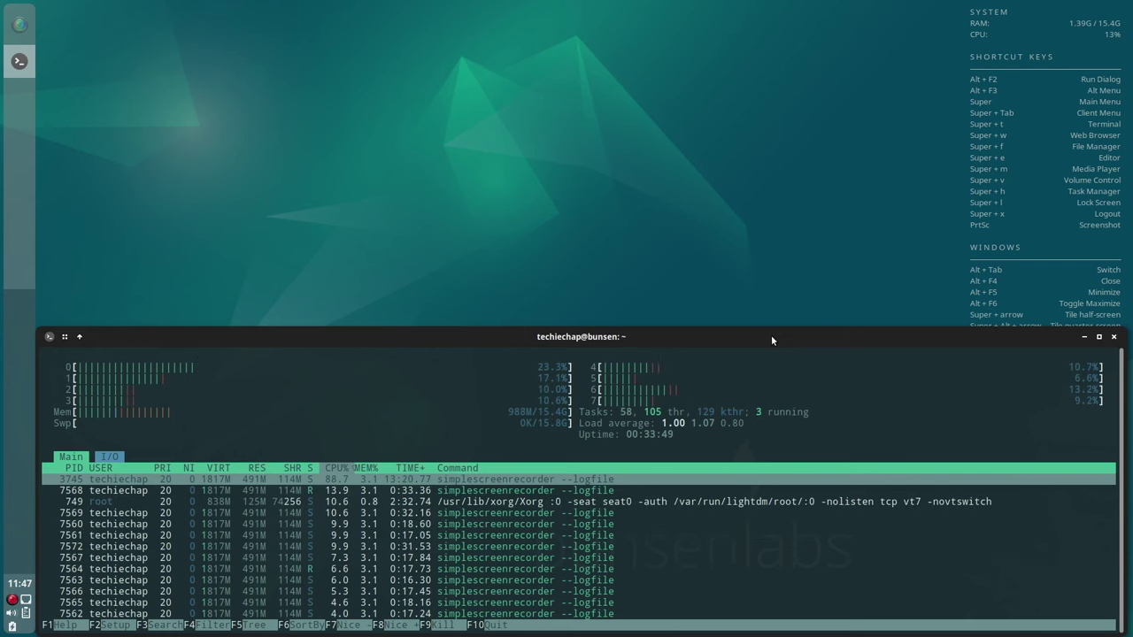
# Maximize and restore the terminal window, and fit it into the lower-right quarter of the desktop
pyautogui.click(1098, 338)
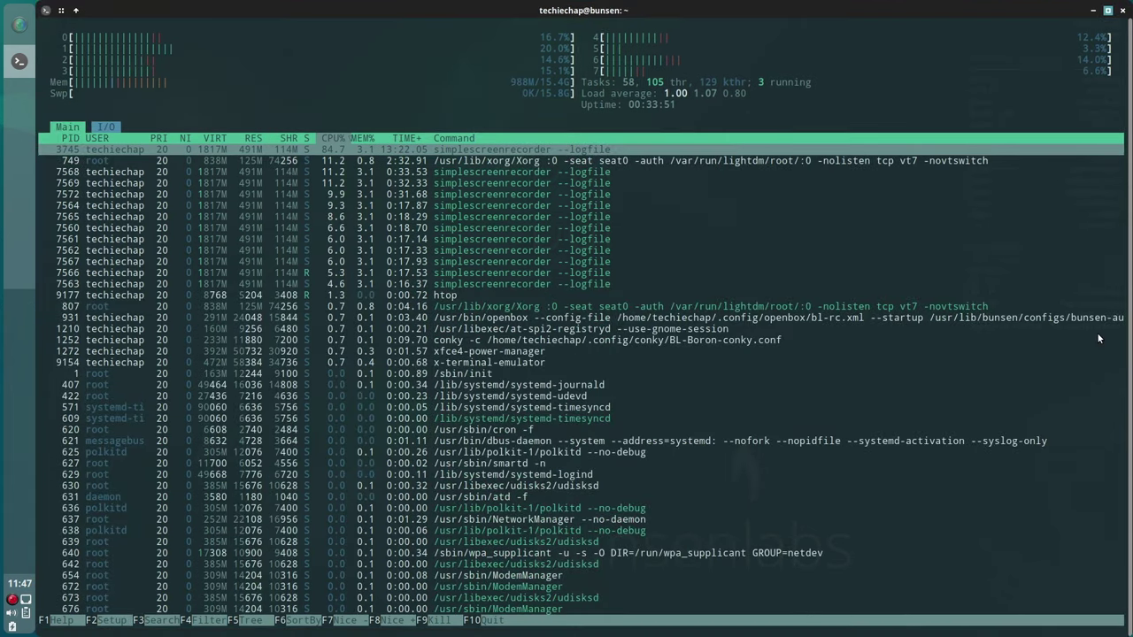
pyautogui.click(1106, 11)
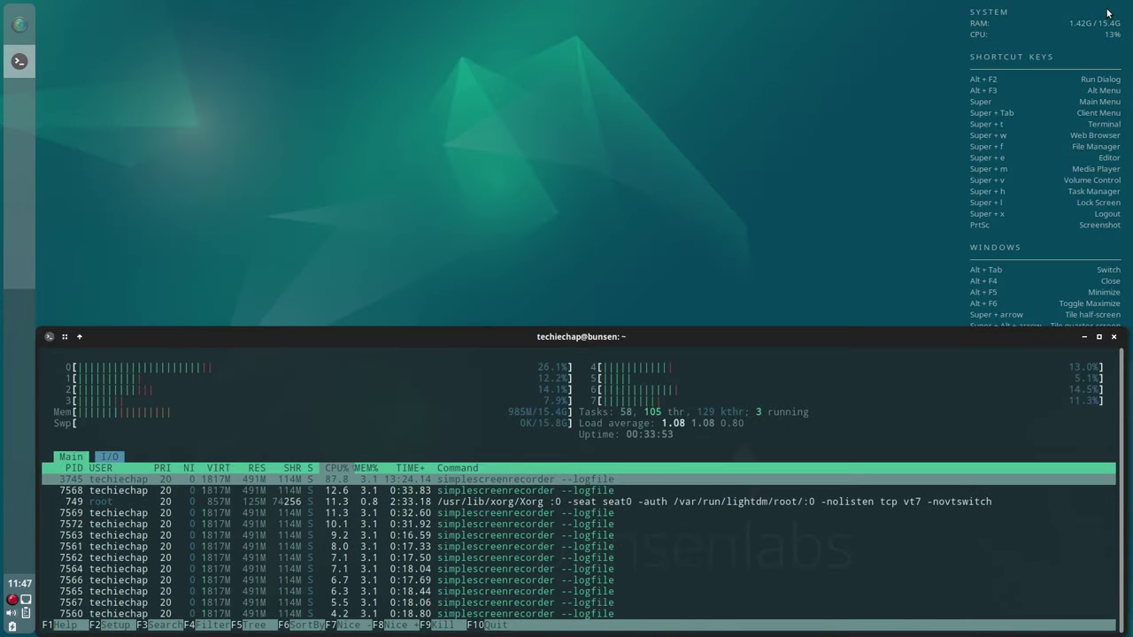
pyautogui.moveTo(956, 337); pyautogui.dragTo(759, 336)
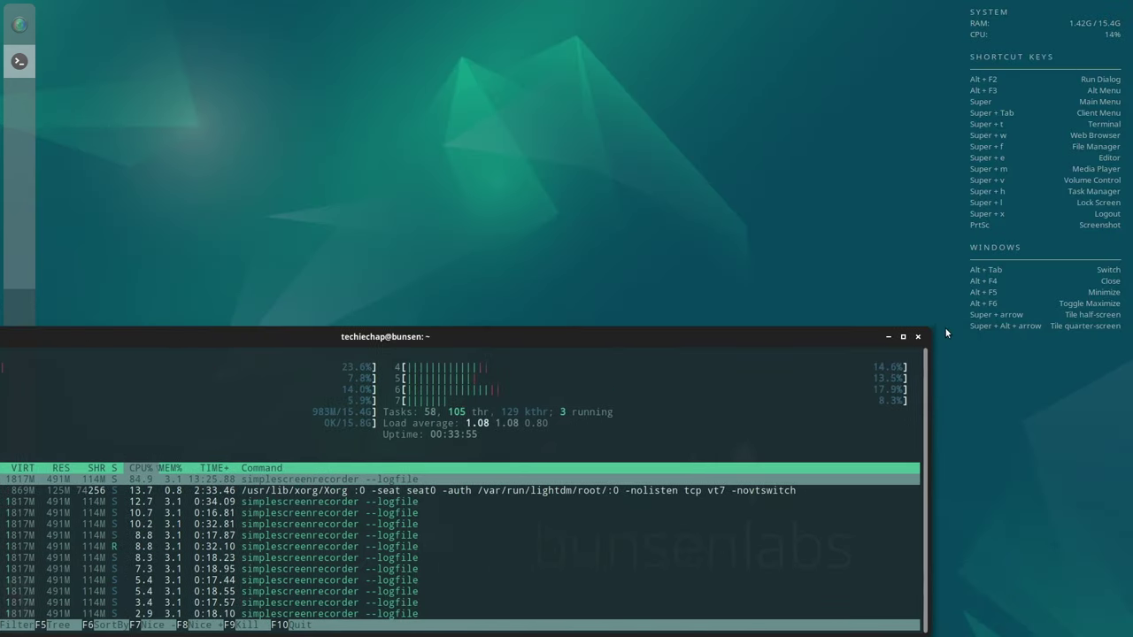
pyautogui.moveTo(922, 335); pyautogui.dragTo(1041, 335)
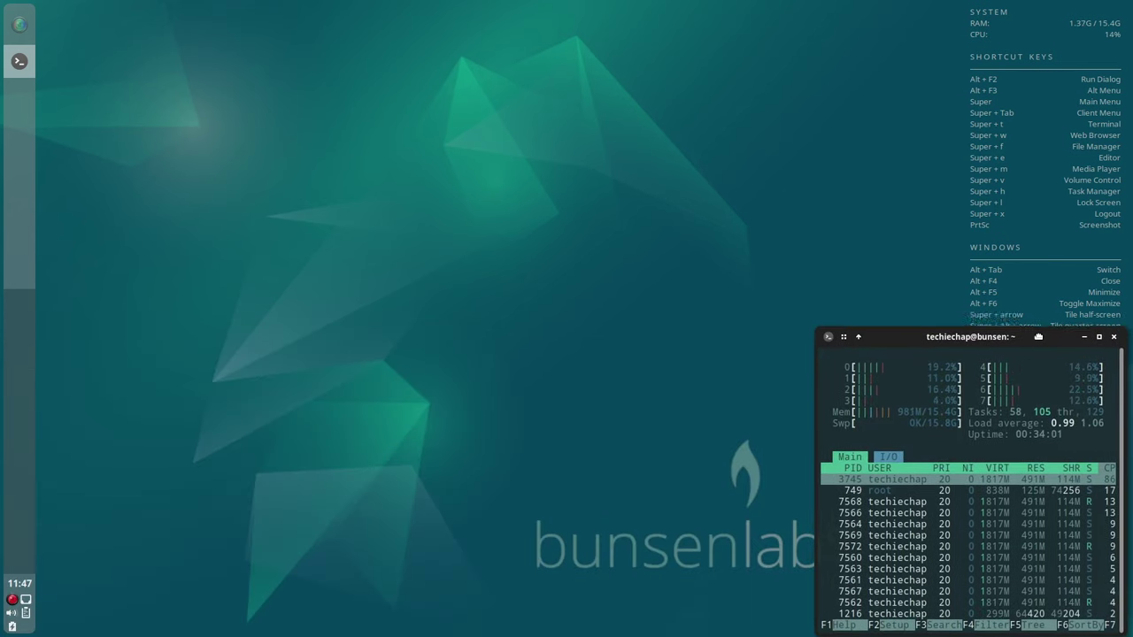
# Open the BLOB Themes Manager and look through the list of saved blobs
pyautogui.click(351, 440)
pyautogui.rightClick(360, 288)
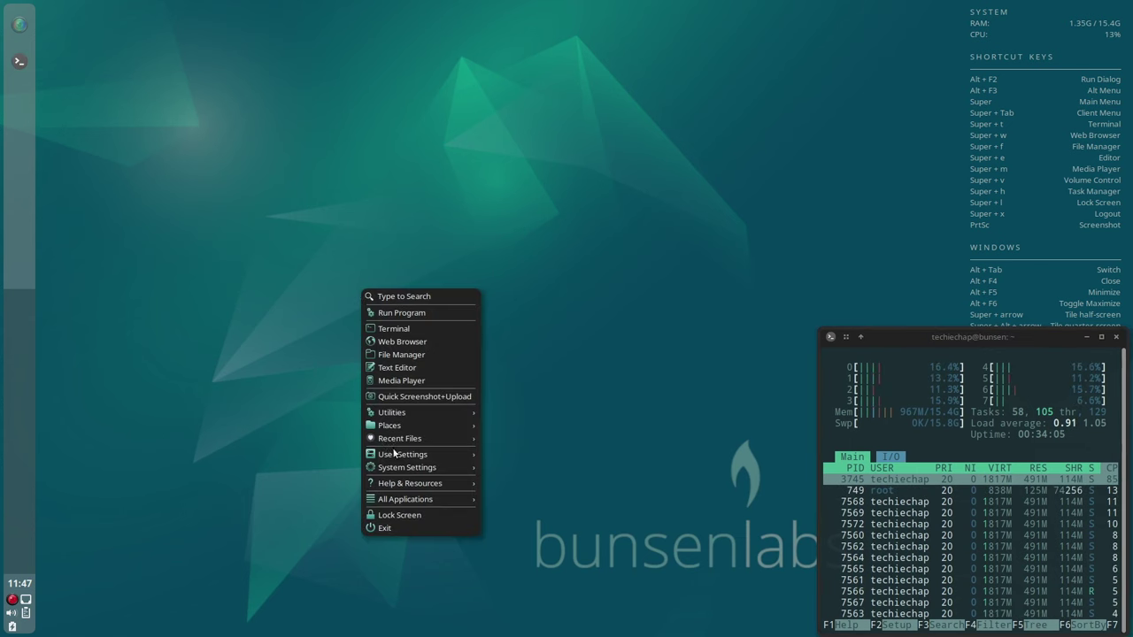
pyautogui.moveTo(396, 456)
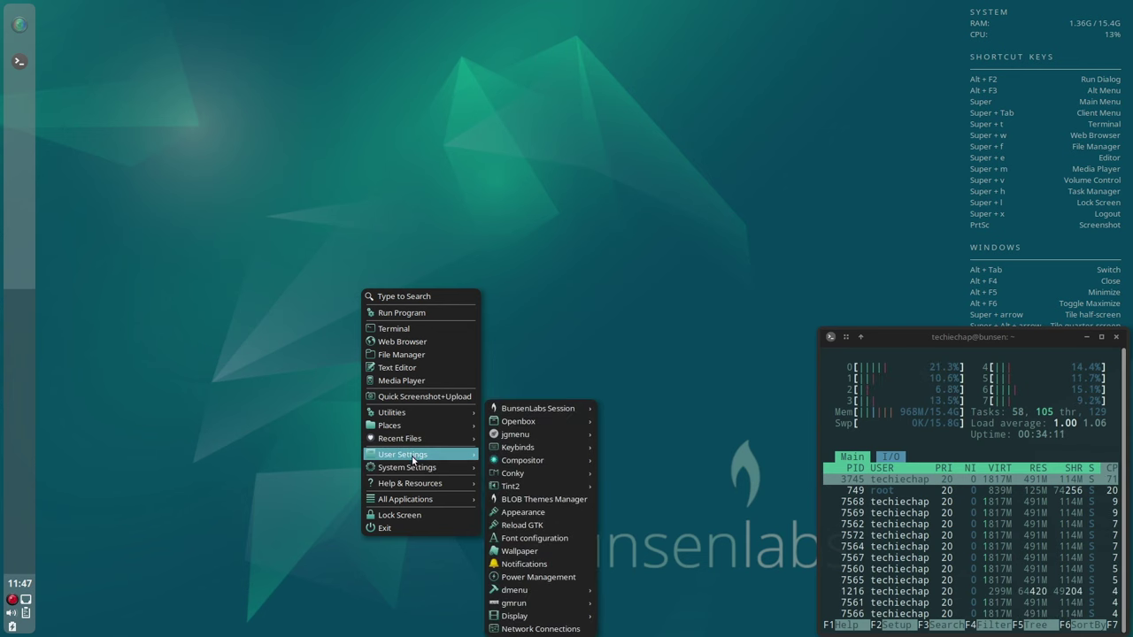
pyautogui.click(511, 499)
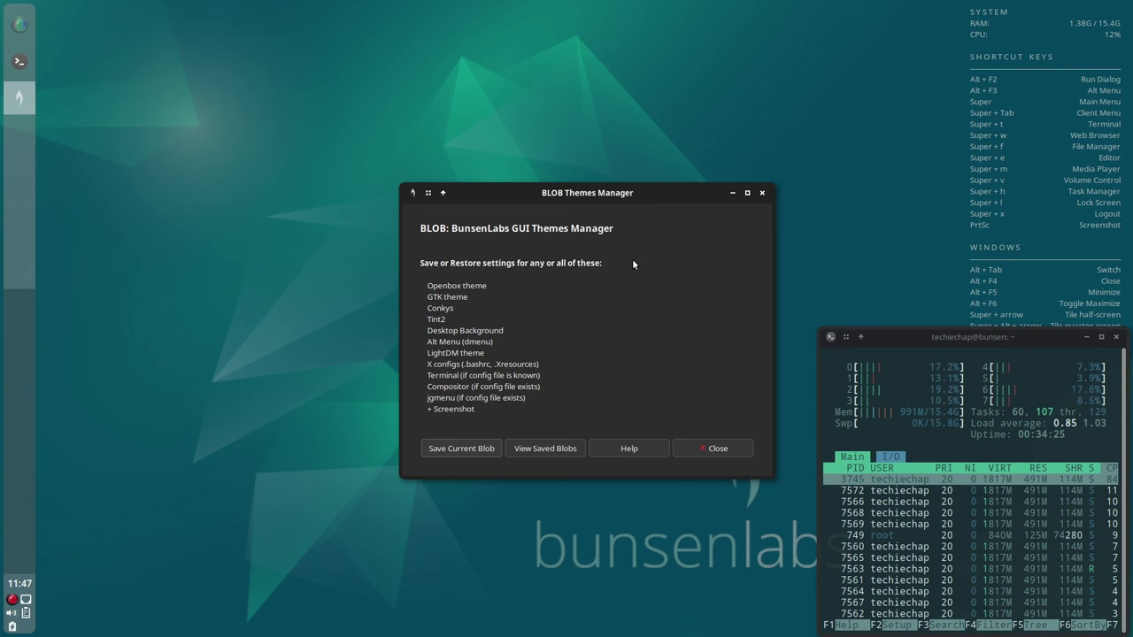
pyautogui.click(533, 450)
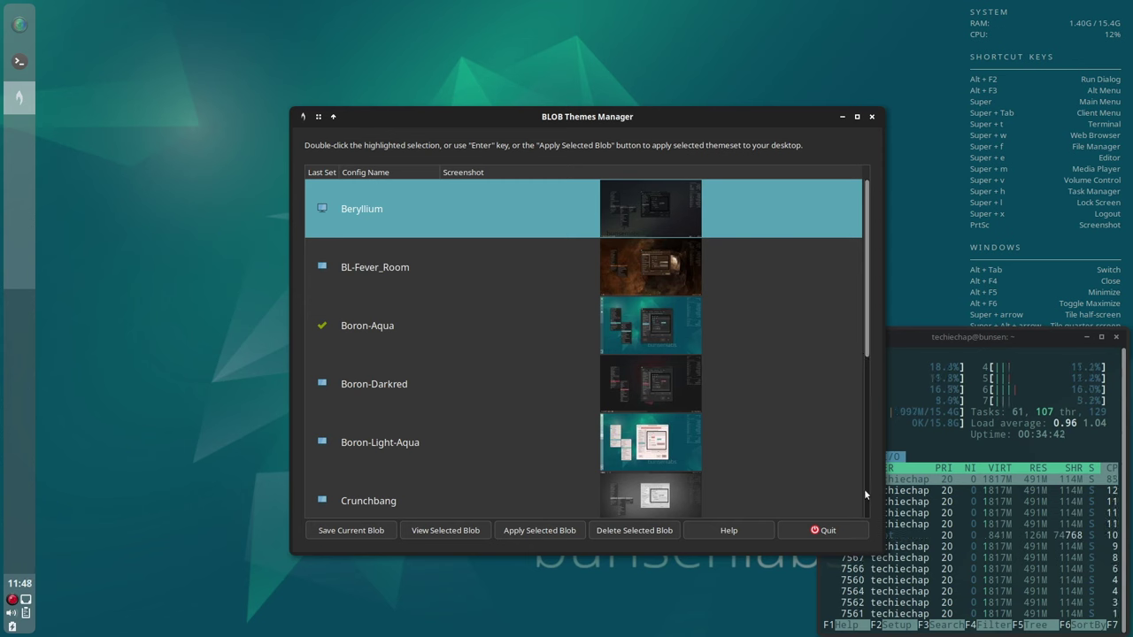
pyautogui.scroll(-5, 866, 494)
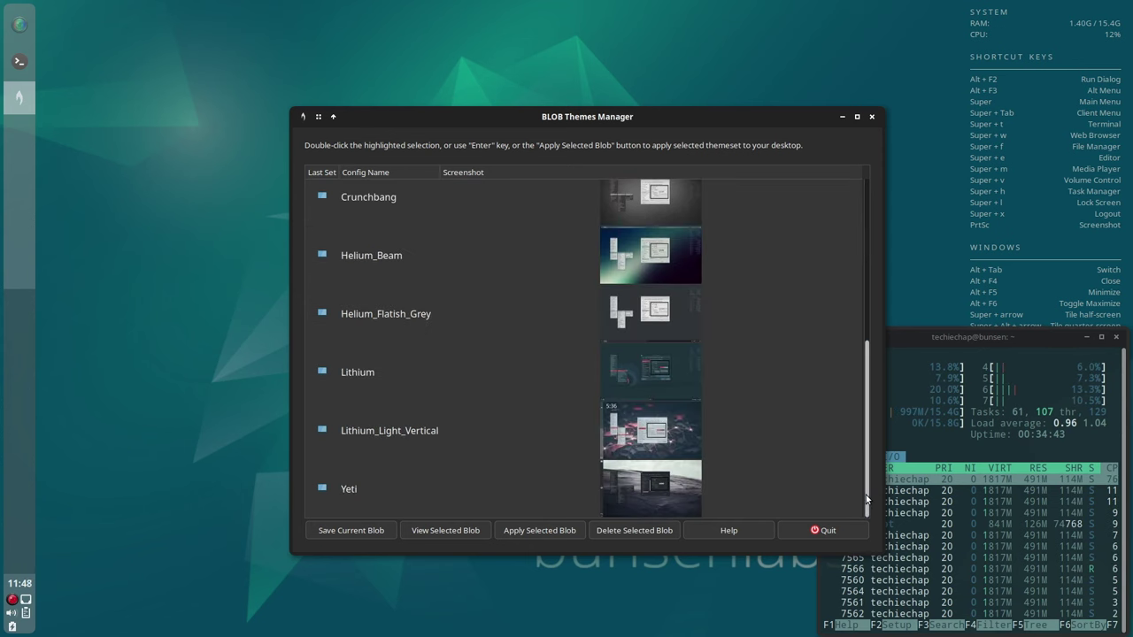
pyautogui.click(867, 191)
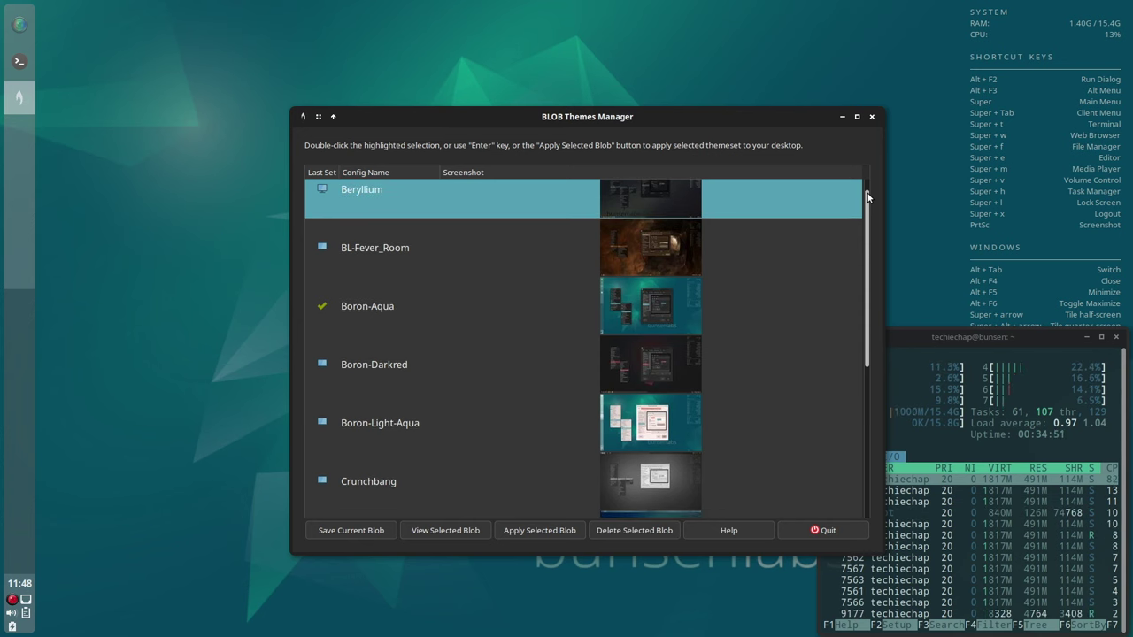
pyautogui.scroll(-1, 530, 284)
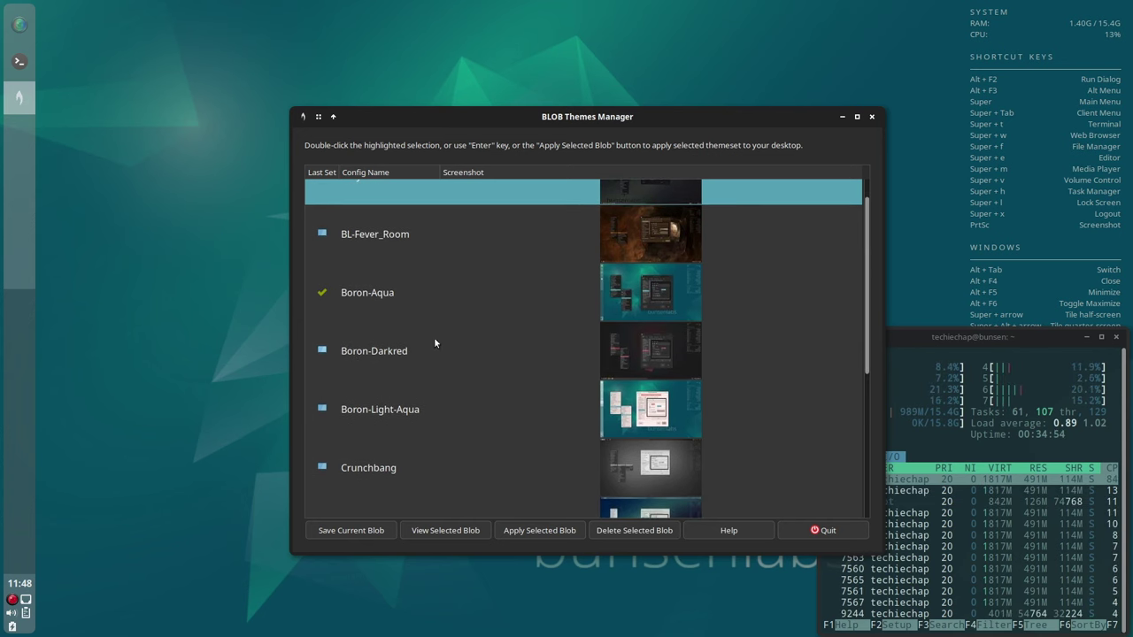
# View the full-size screenshots of the Boron-Darkred and Beryllium blobs, closing the image viewer after each
pyautogui.click(680, 345)
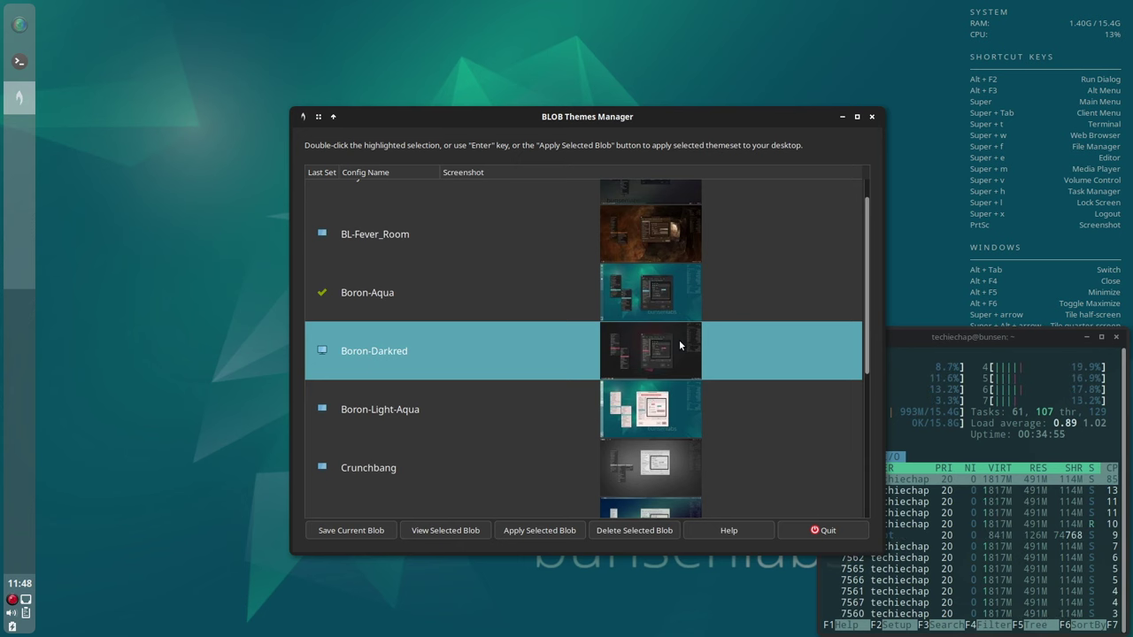
pyautogui.click(425, 533)
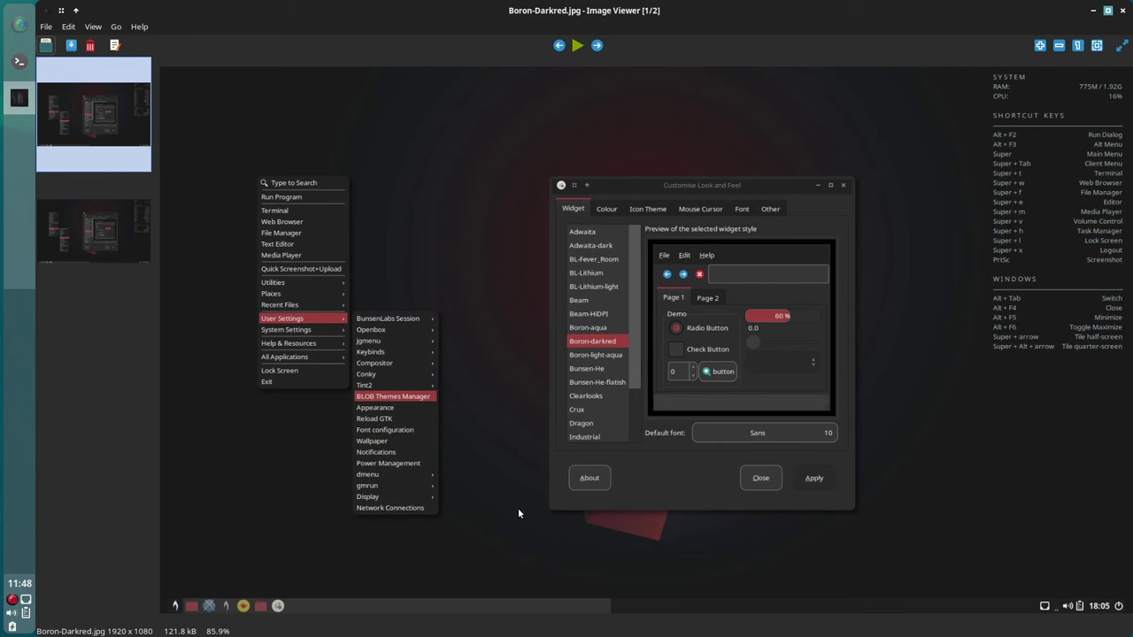
pyautogui.click(1124, 11)
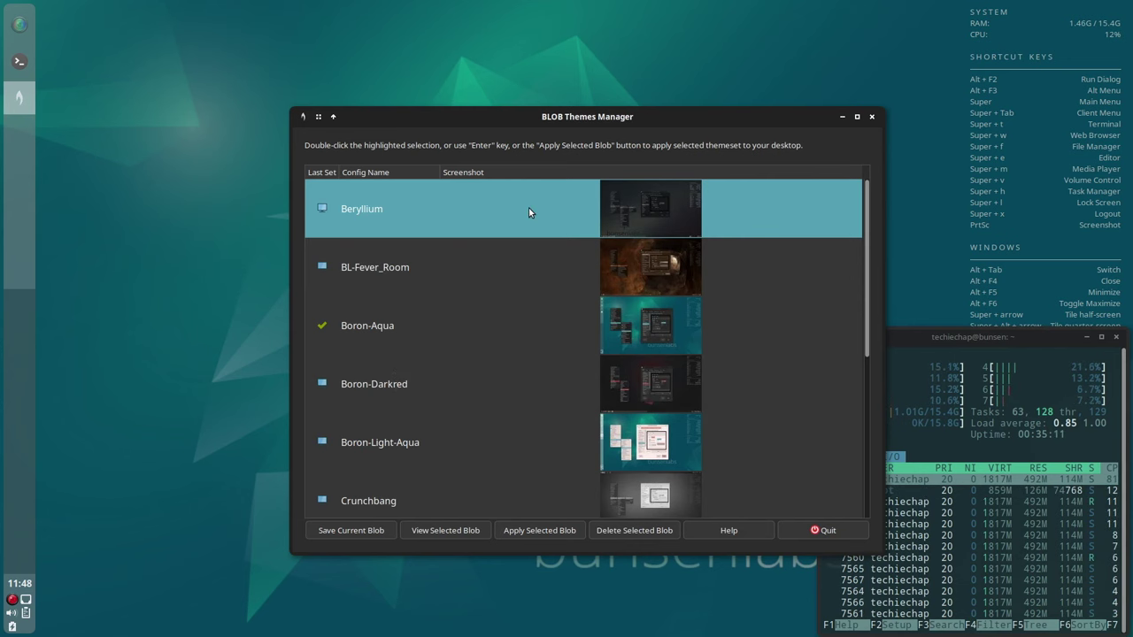
pyautogui.click(477, 531)
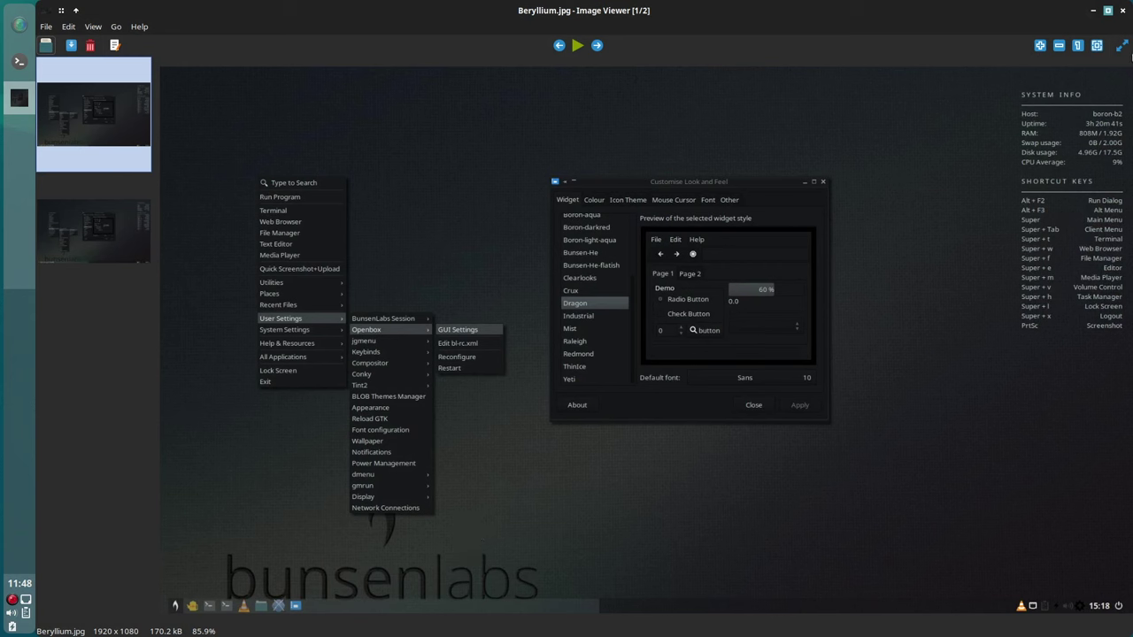
pyautogui.click(1119, 11)
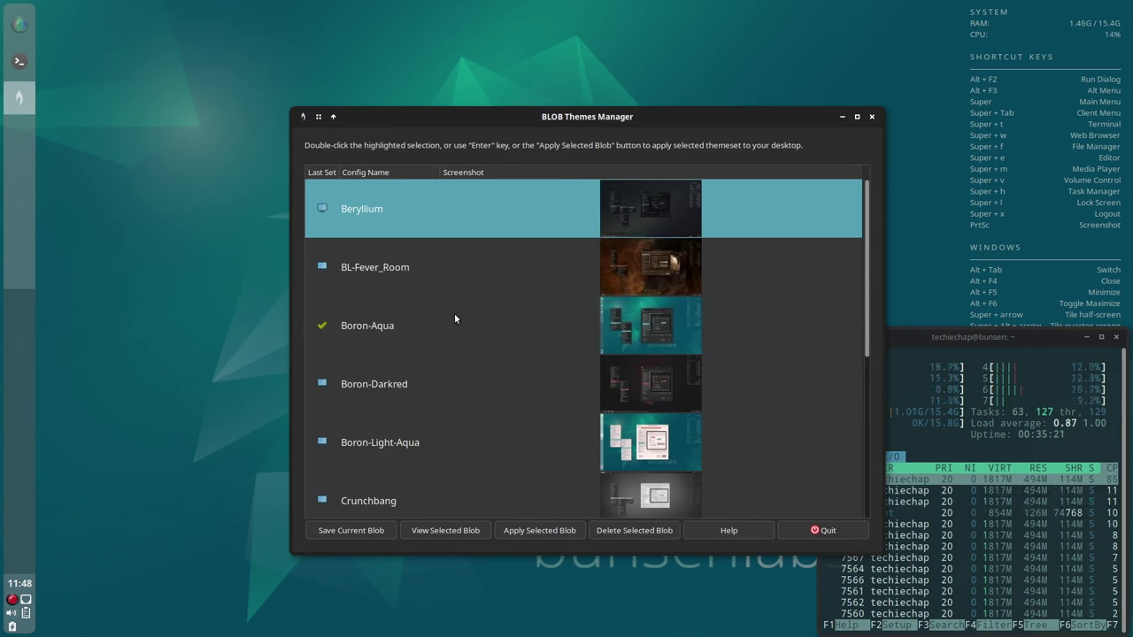
# Apply the Boron-Darkred blob with all configs without saving the current session, authorize it with the account password, and close the themes manager
pyautogui.click(375, 384)
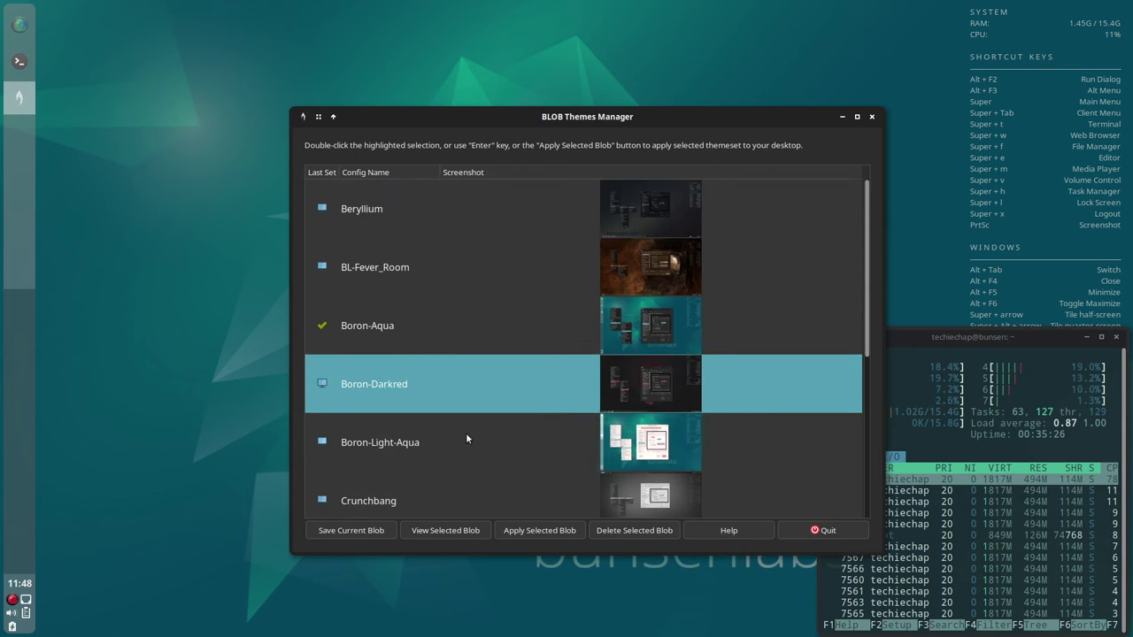
pyautogui.click(533, 533)
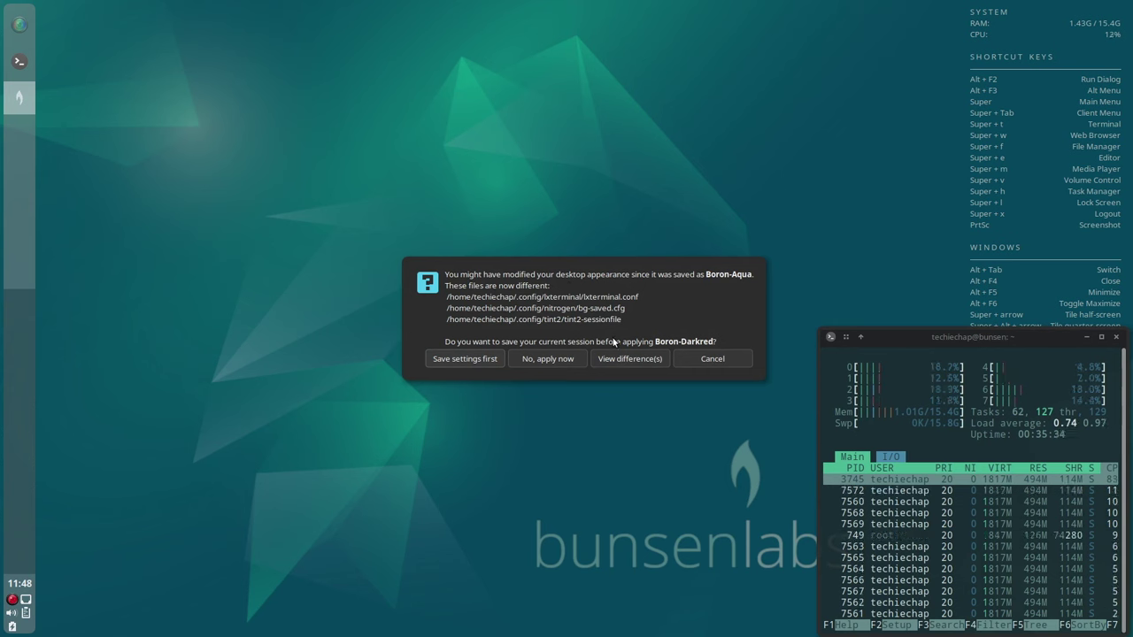
pyautogui.click(563, 359)
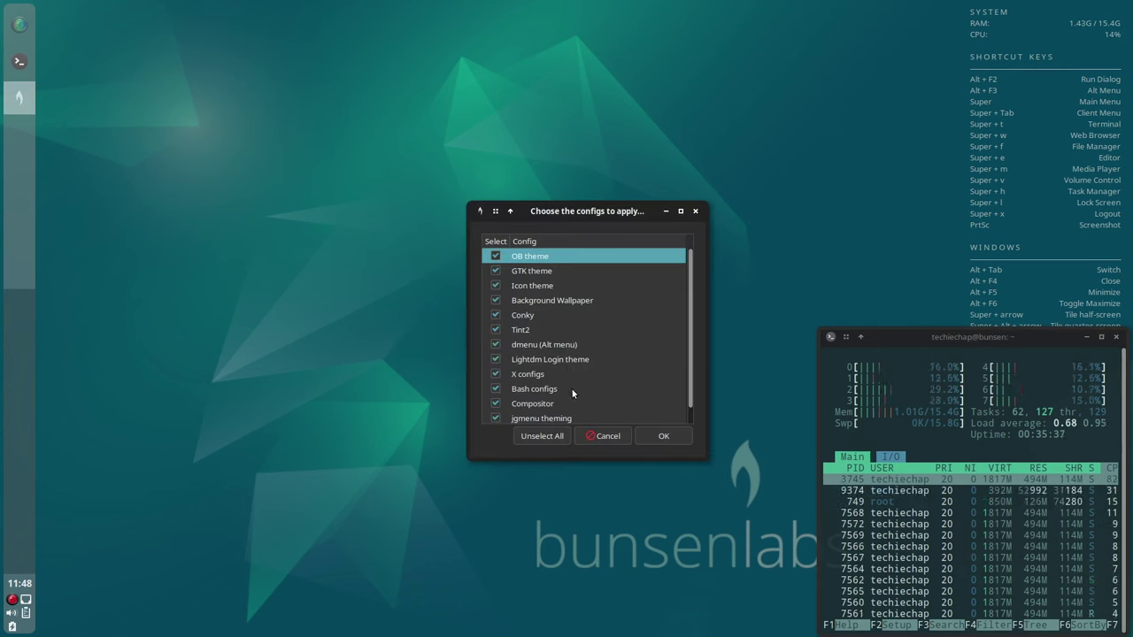
pyautogui.click(658, 437)
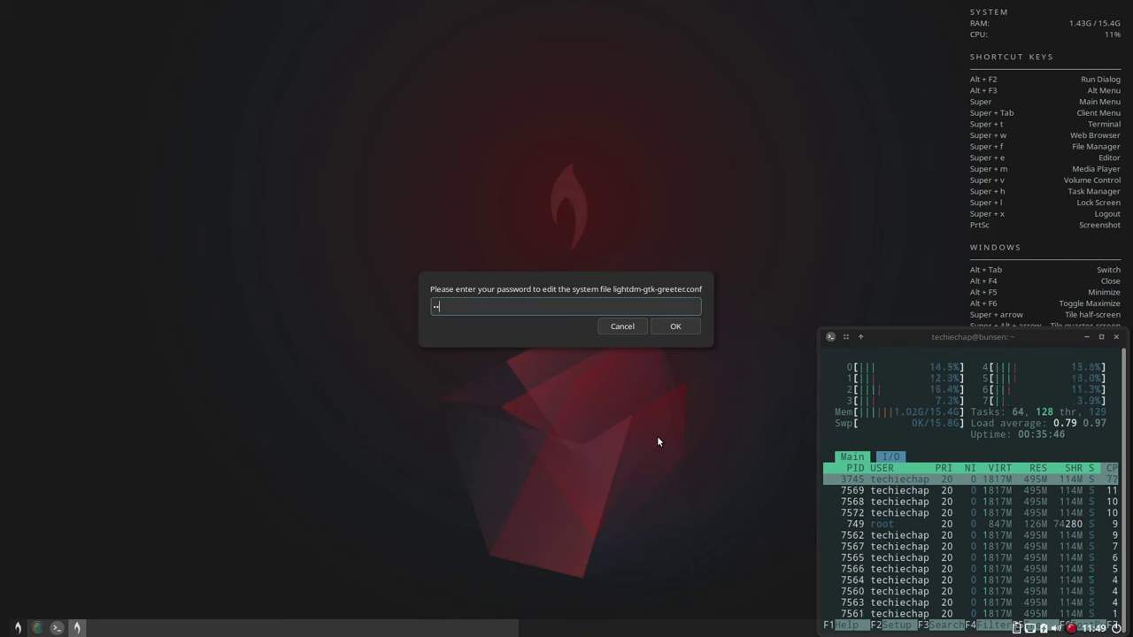
pyautogui.press('Return')
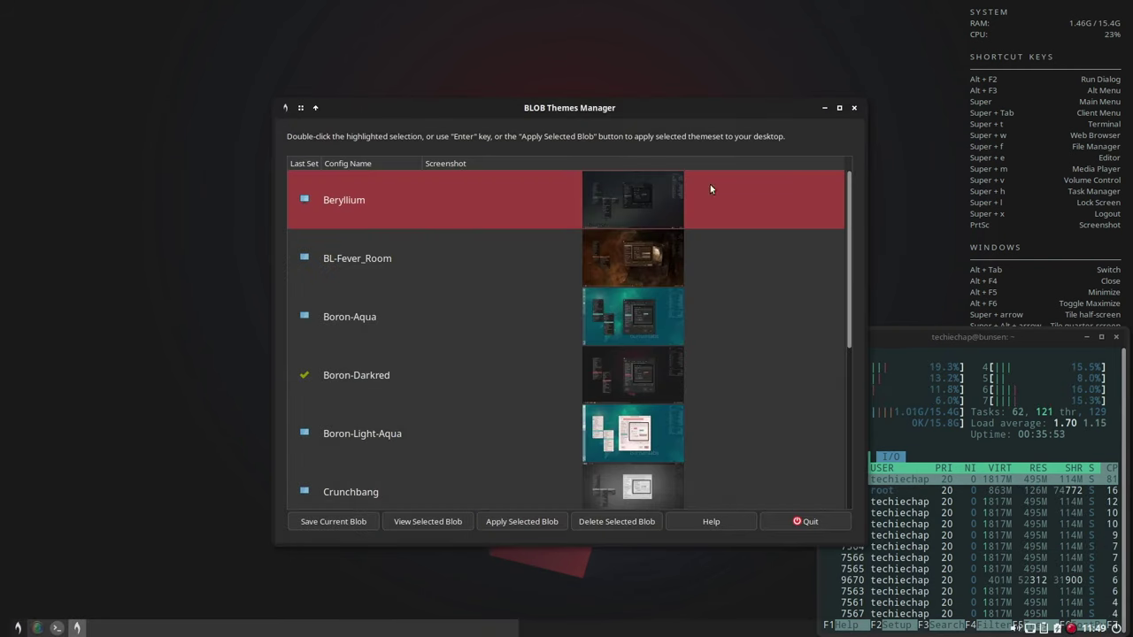
pyautogui.click(857, 108)
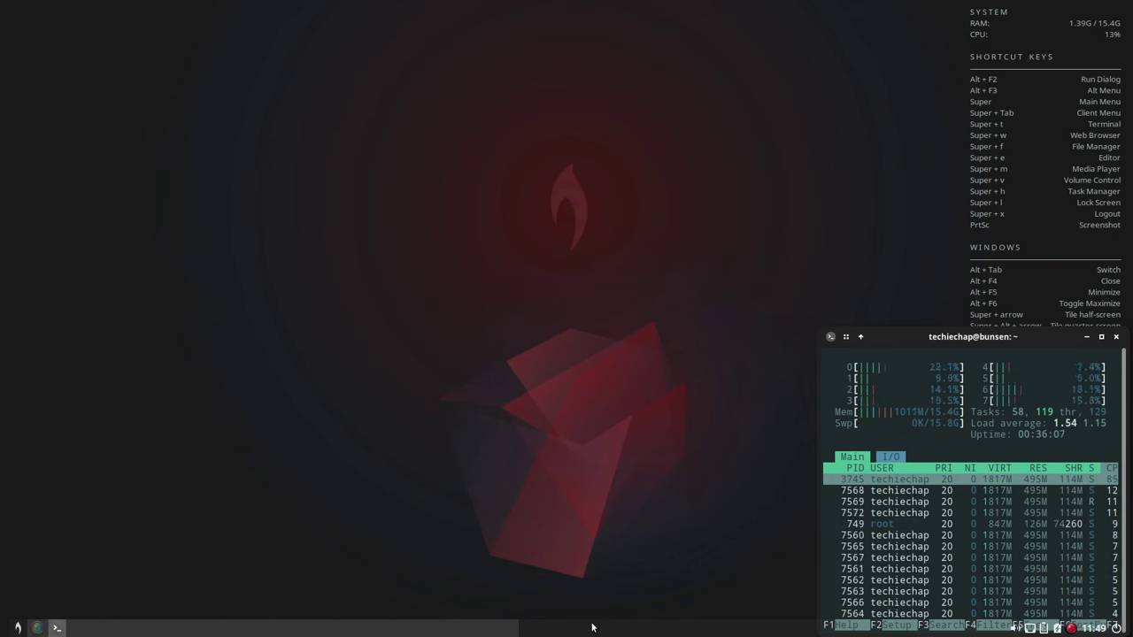
# Move the terminal window up clear of the taskbar, and open the Wallpaper chooser
pyautogui.moveTo(913, 337); pyautogui.dragTo(696, 33)
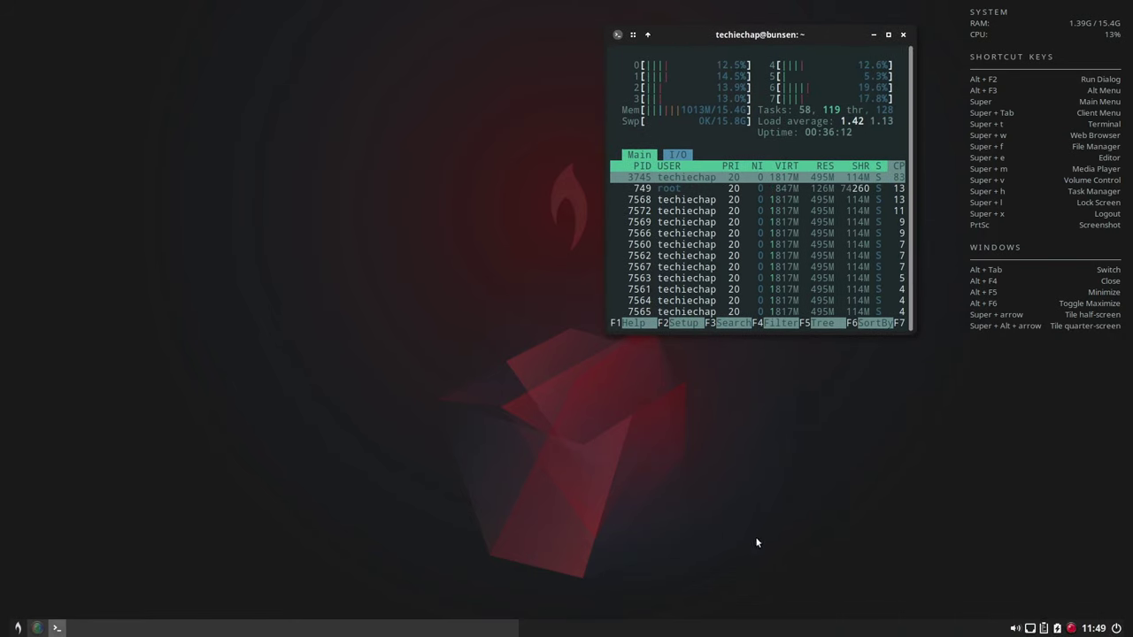
pyautogui.click(17, 627)
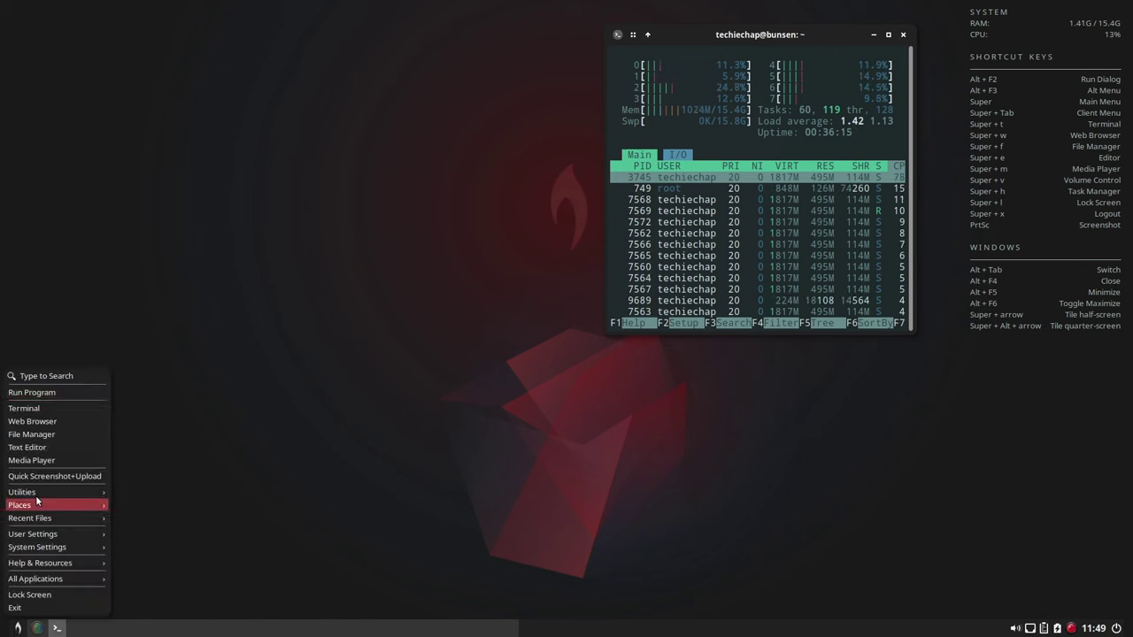
pyautogui.moveTo(61, 540)
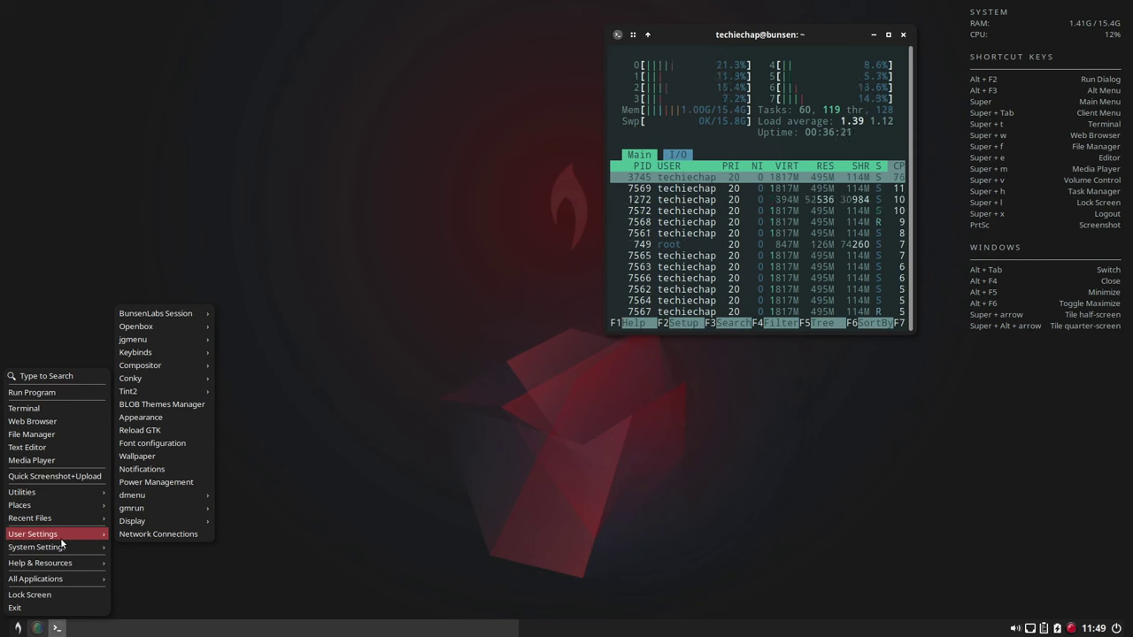
pyautogui.click(148, 461)
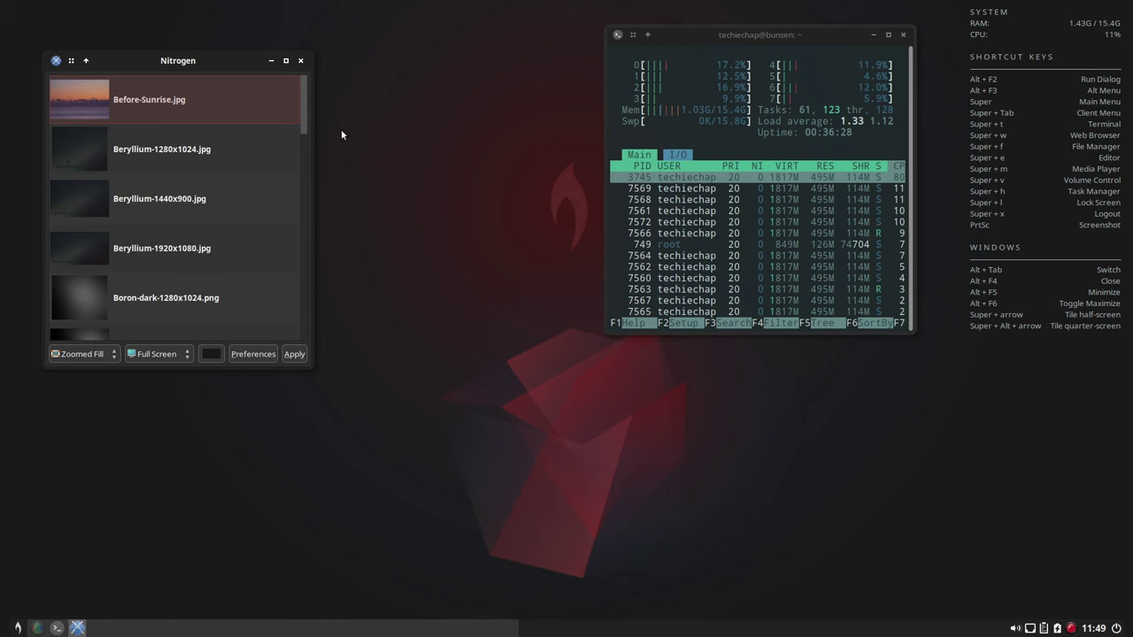
# Browse the list of available wallpapers down to its end and apply Yeti.jpg as the full-screen background
pyautogui.moveTo(308, 108); pyautogui.dragTo(321, 260)
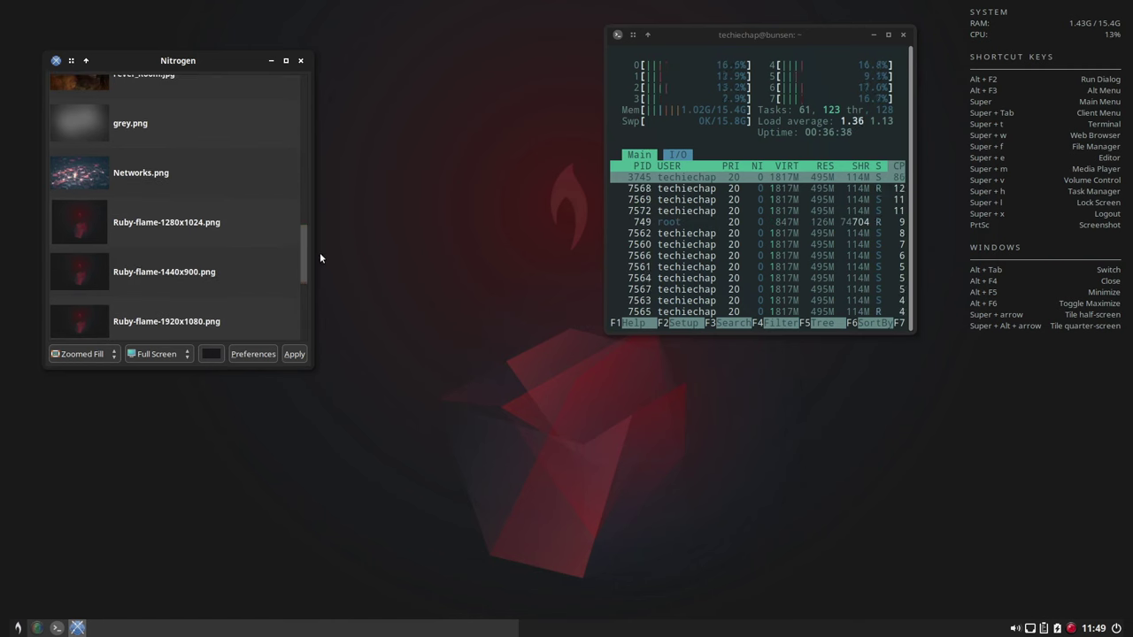
pyautogui.moveTo(305, 250); pyautogui.dragTo(304, 313)
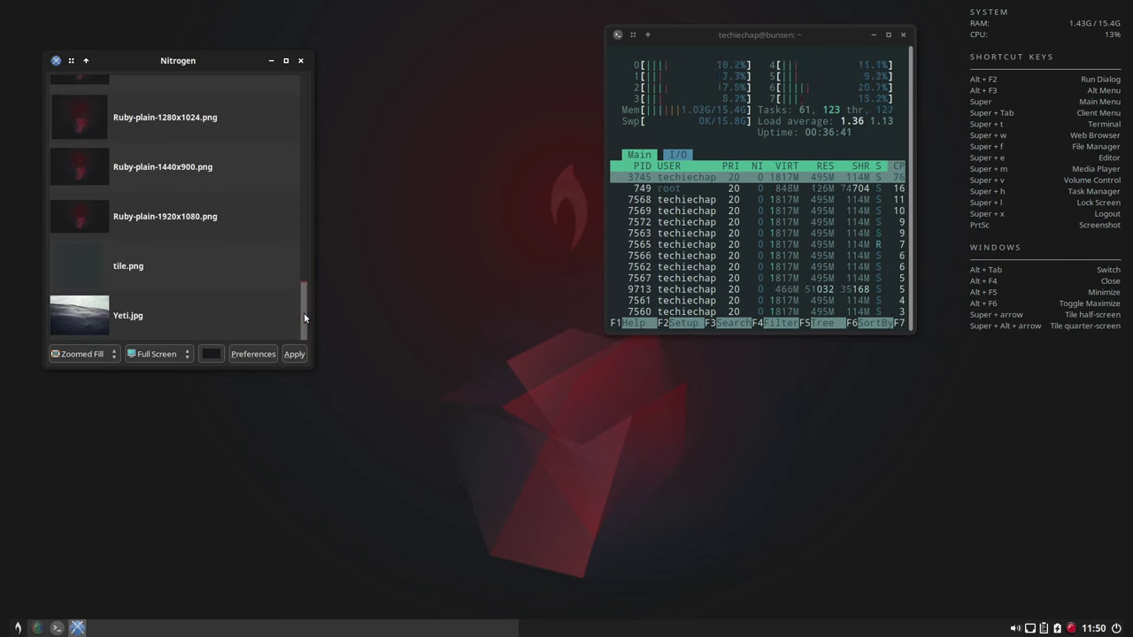
pyautogui.click(81, 316)
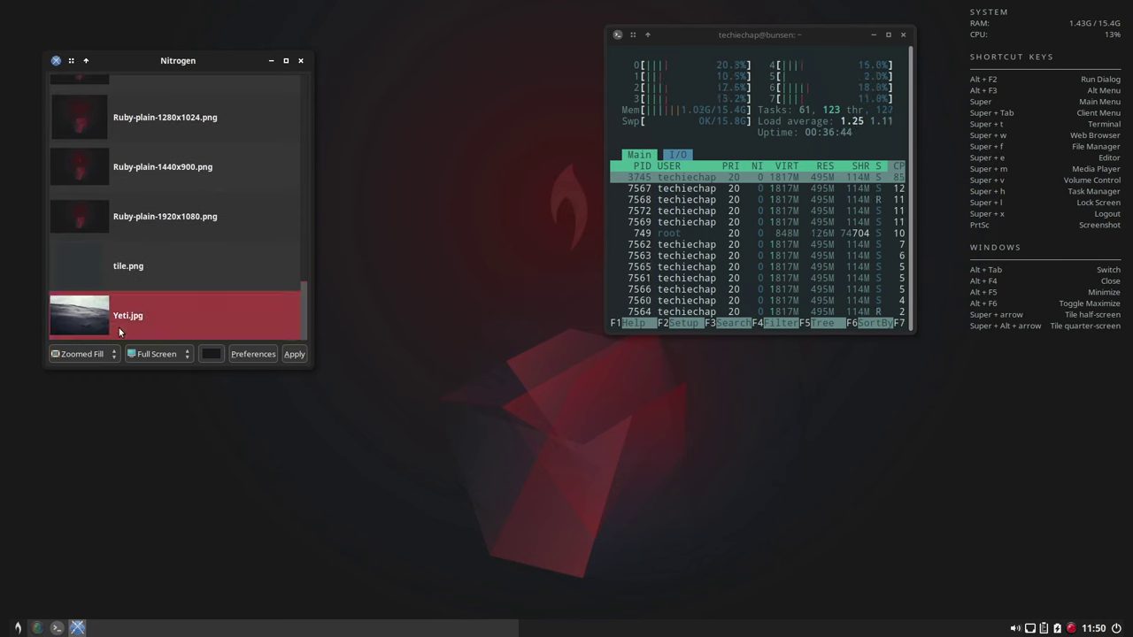
pyautogui.click(294, 355)
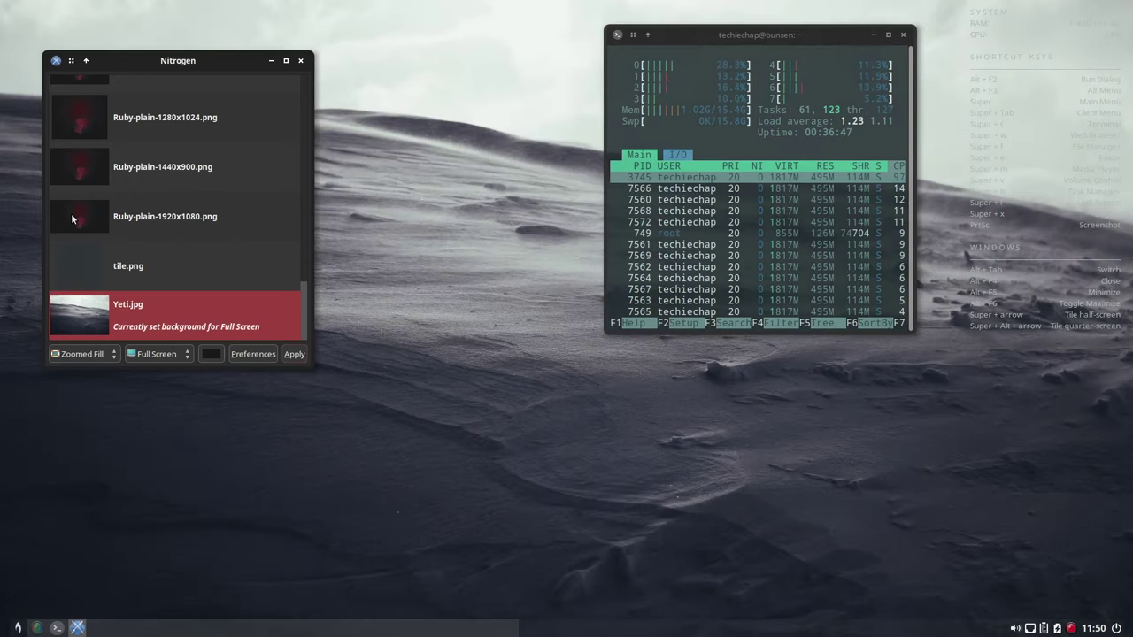
# Apply Ruby-plain-1920x1080.png as the full-screen background and close the wallpaper chooser
pyautogui.click(71, 213)
pyautogui.click(295, 355)
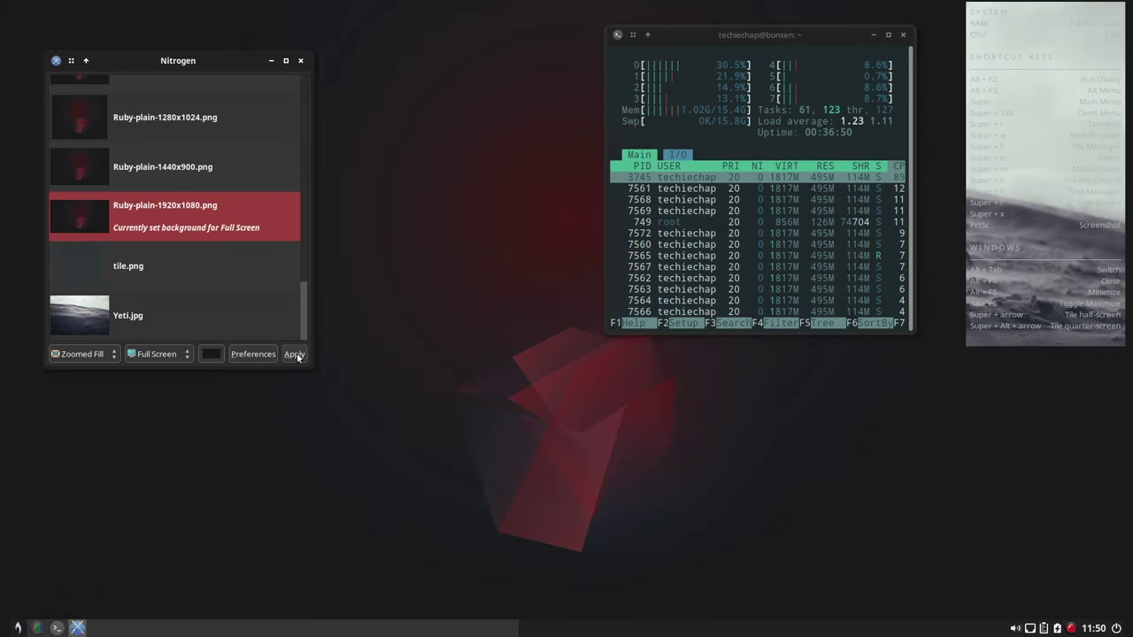
pyautogui.click(301, 61)
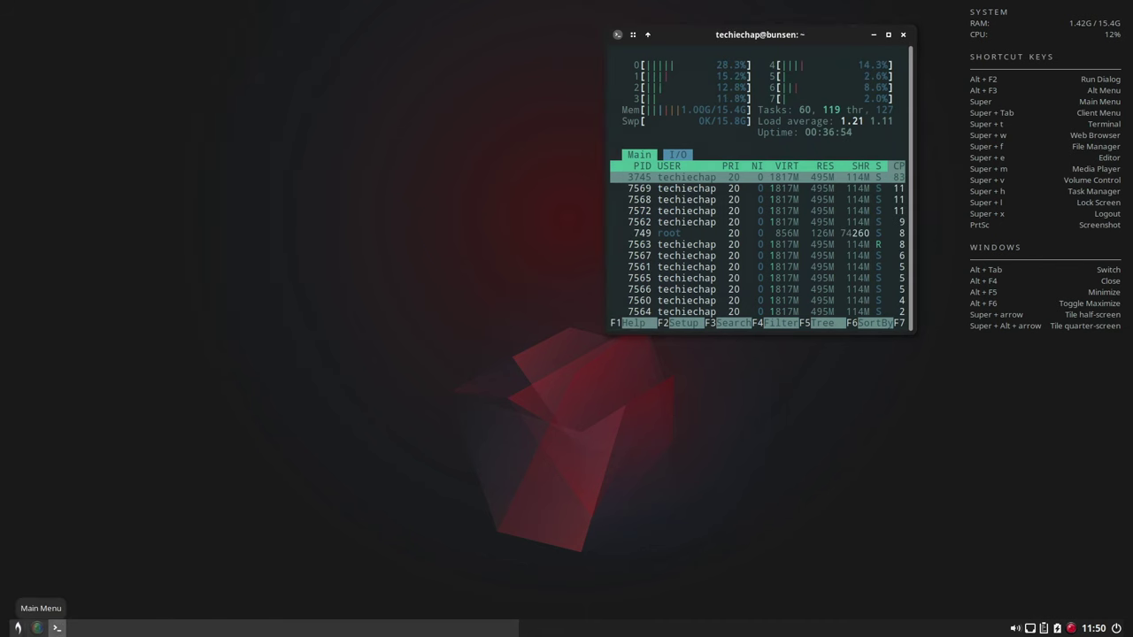
# Reopen the Wallpaper chooser from the user settings and apply Before-Sunrise.jpg as the full-screen background
pyautogui.click(15, 628)
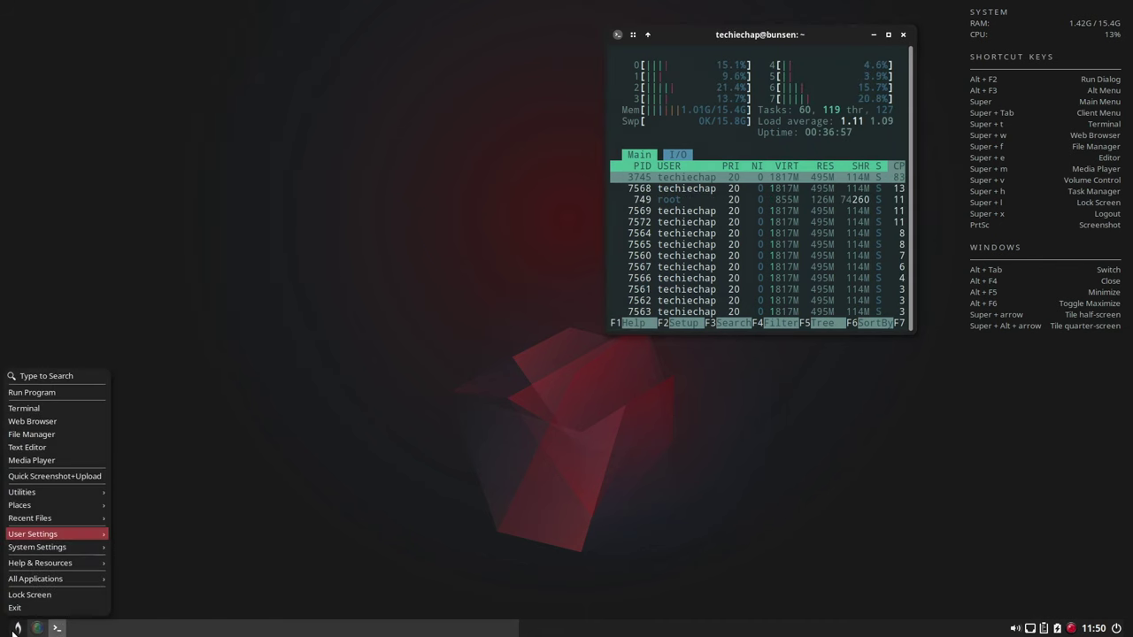
pyautogui.click(239, 438)
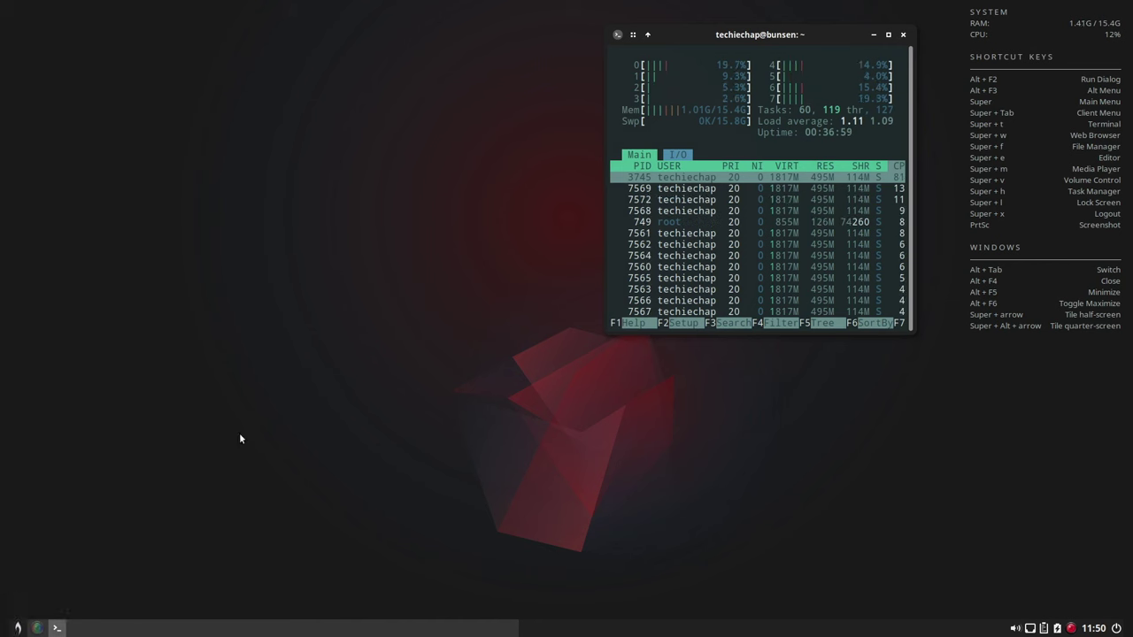
pyautogui.rightClick(281, 410)
pyautogui.moveTo(340, 324)
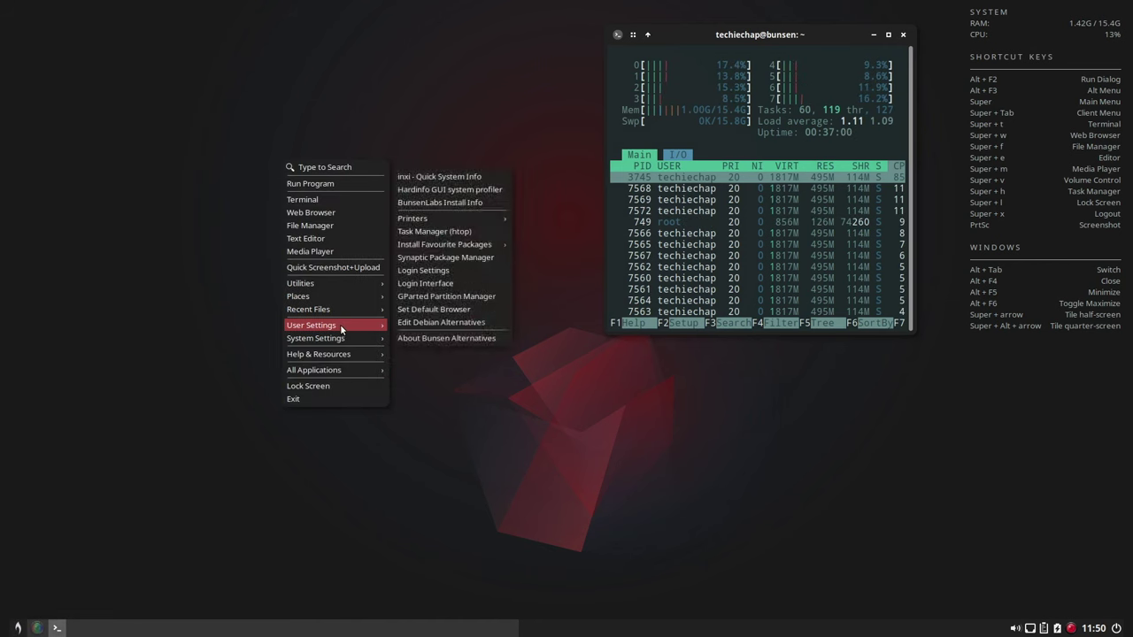
pyautogui.click(456, 248)
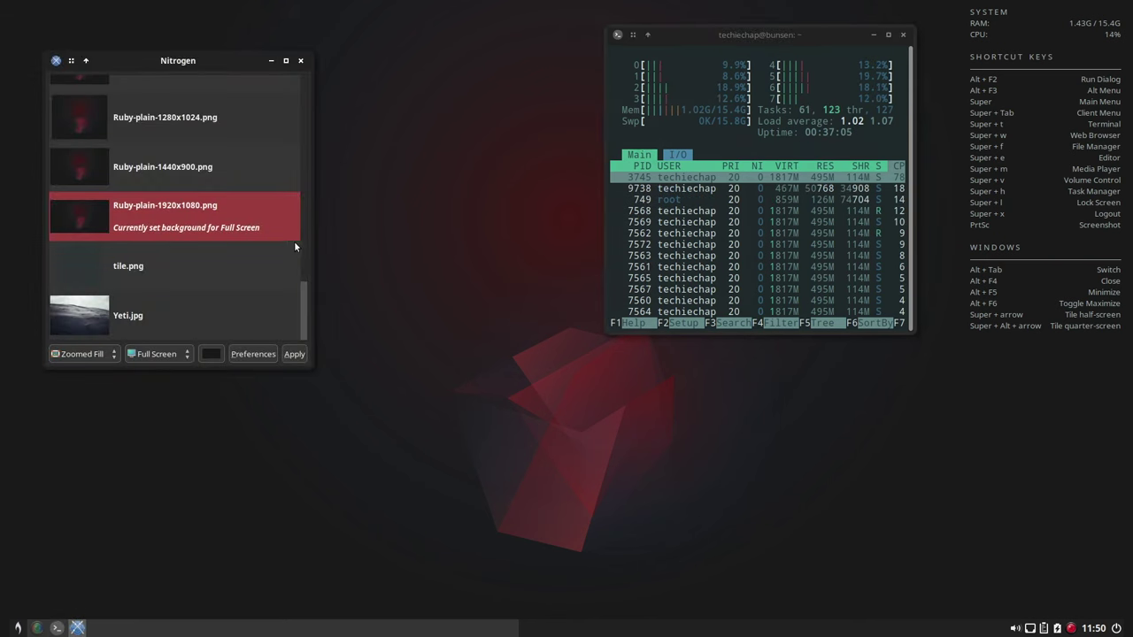
pyautogui.moveTo(303, 298); pyautogui.dragTo(316, 95)
pyautogui.click(88, 102)
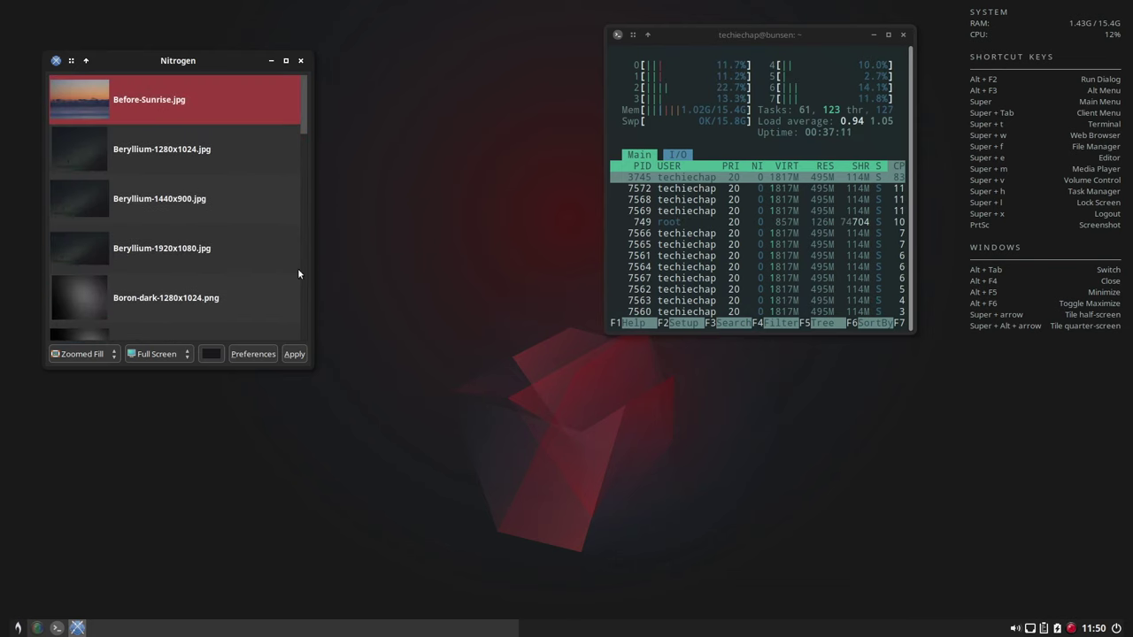
pyautogui.click(297, 356)
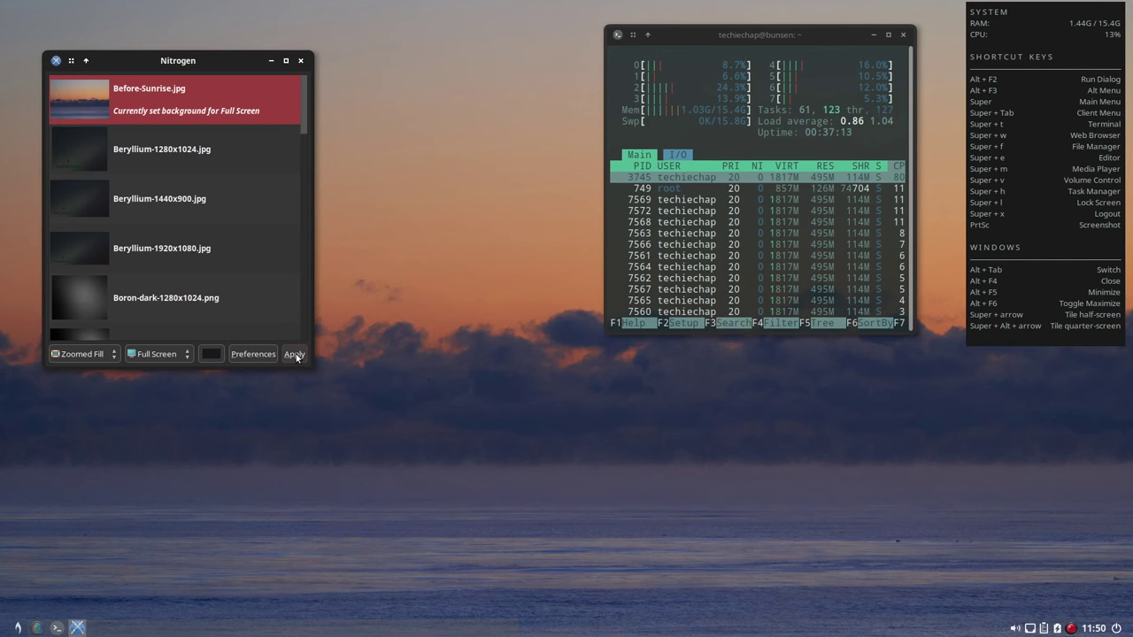
# Apply Fever_Room.jpg as the full-screen background and close the wallpaper chooser
pyautogui.click(84, 155)
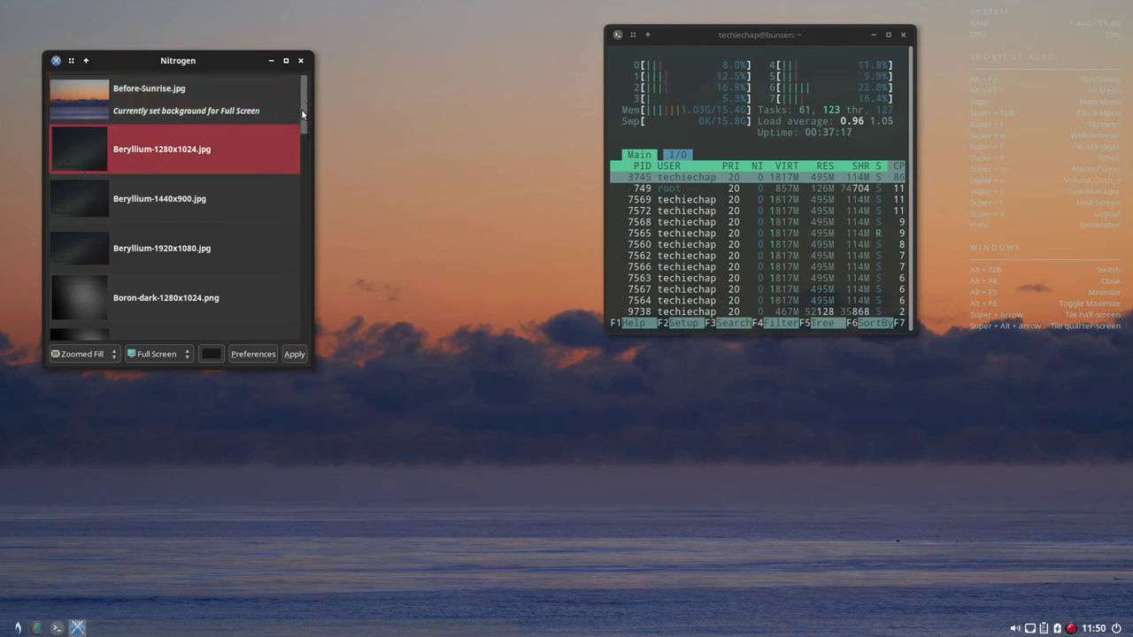
pyautogui.moveTo(301, 109); pyautogui.dragTo(293, 248)
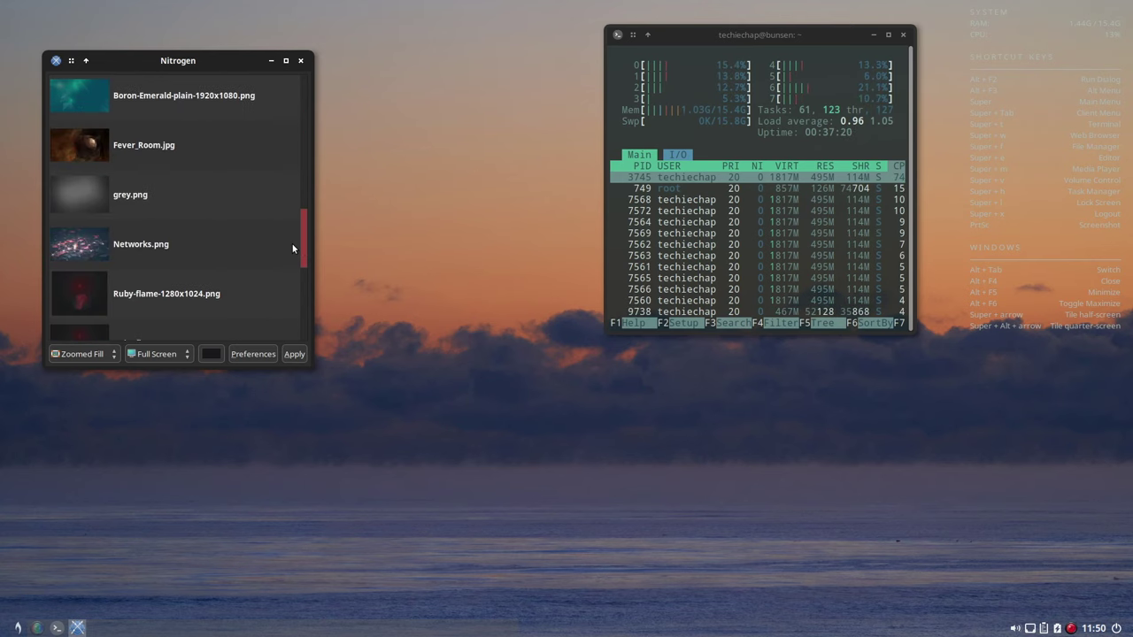
pyautogui.click(65, 150)
pyautogui.click(301, 354)
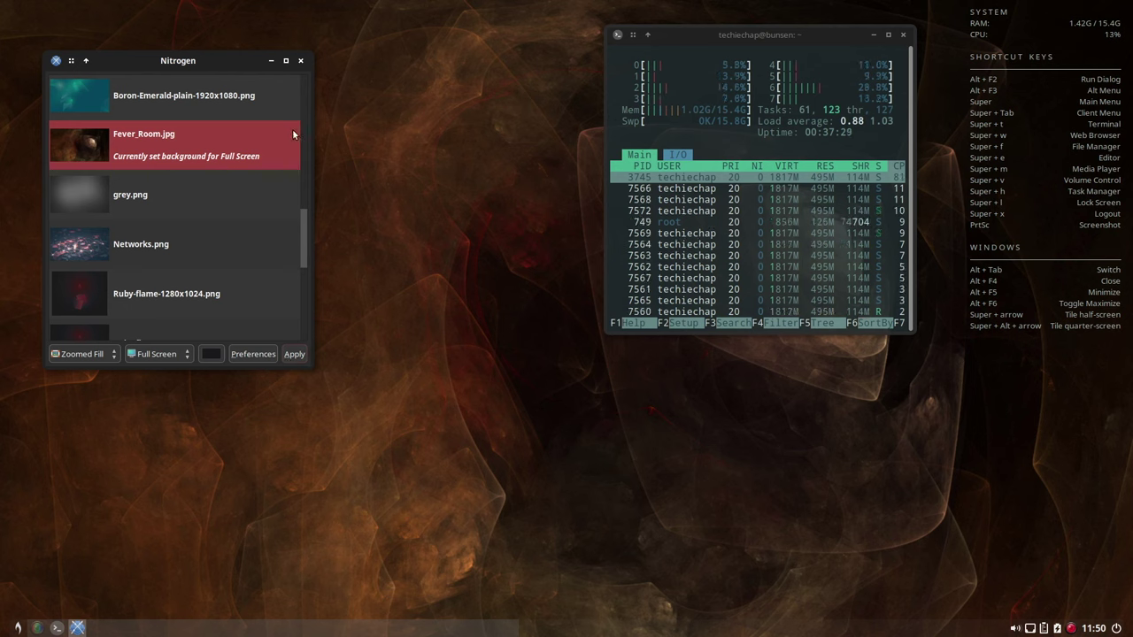
pyautogui.click(300, 61)
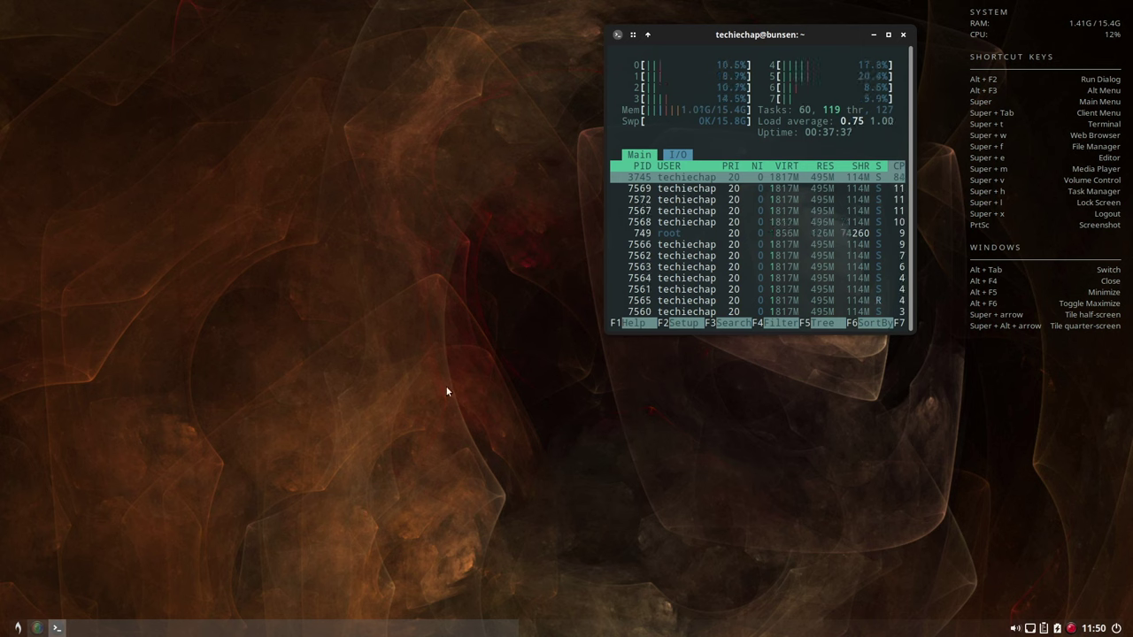
# Look through the system settings entries and the application categories offered under Install Favourite Packages
pyautogui.rightClick(386, 283)
pyautogui.moveTo(446, 464)
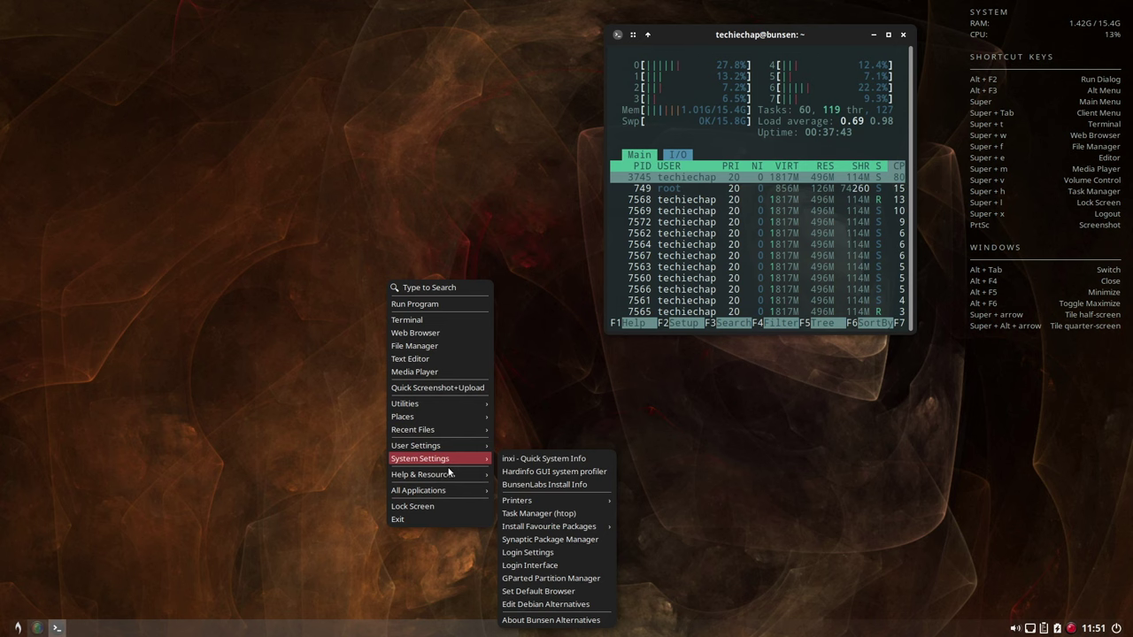
pyautogui.moveTo(539, 528)
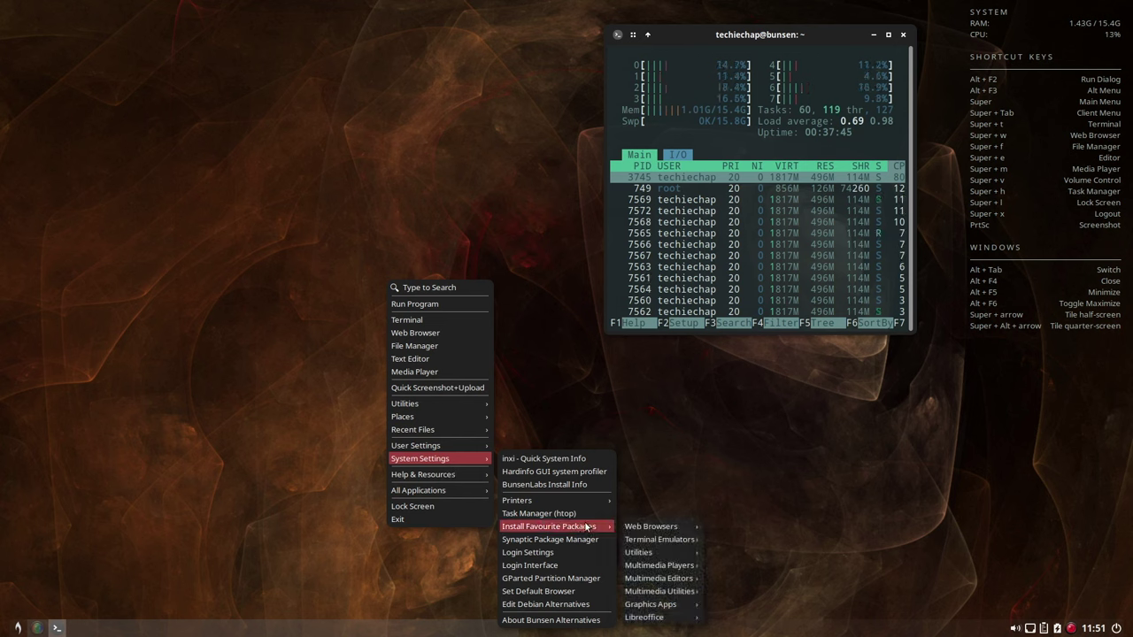
pyautogui.moveTo(652, 531)
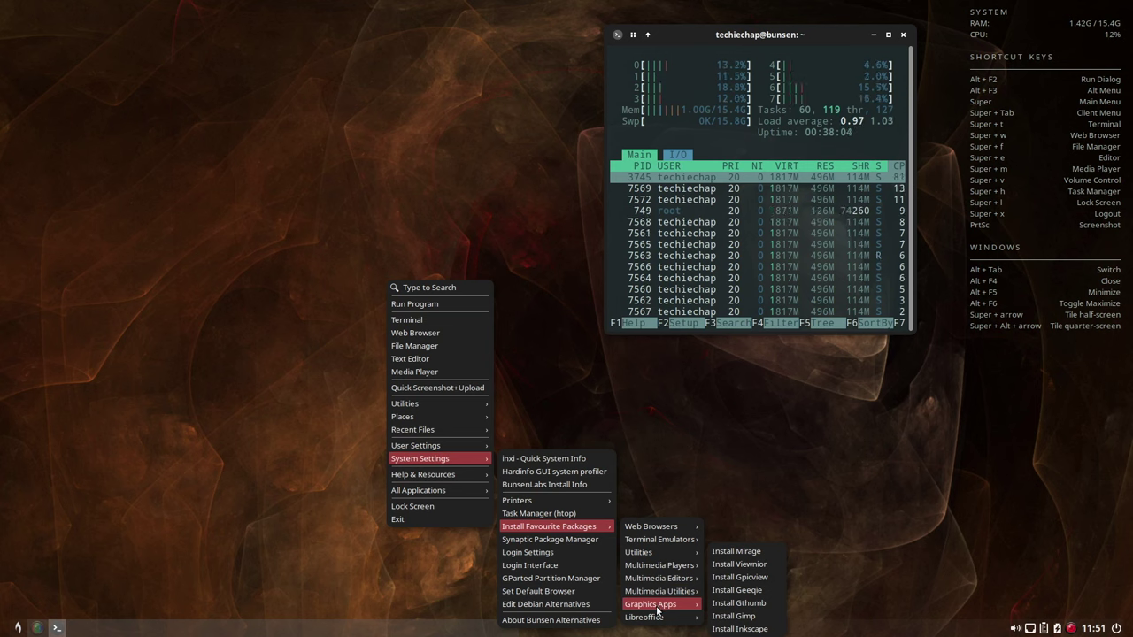
# Open the Debian alternatives editor, view the aptitude, bl-file-manager, bl-media-player and editor groups, and close it
pyautogui.click(568, 605)
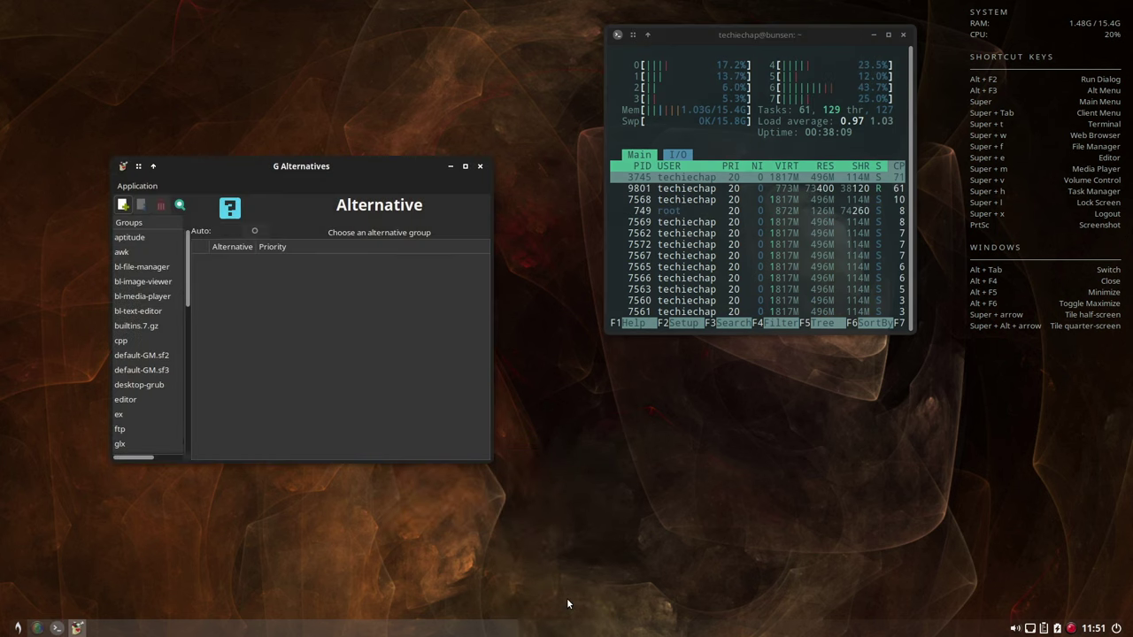
pyautogui.click(146, 237)
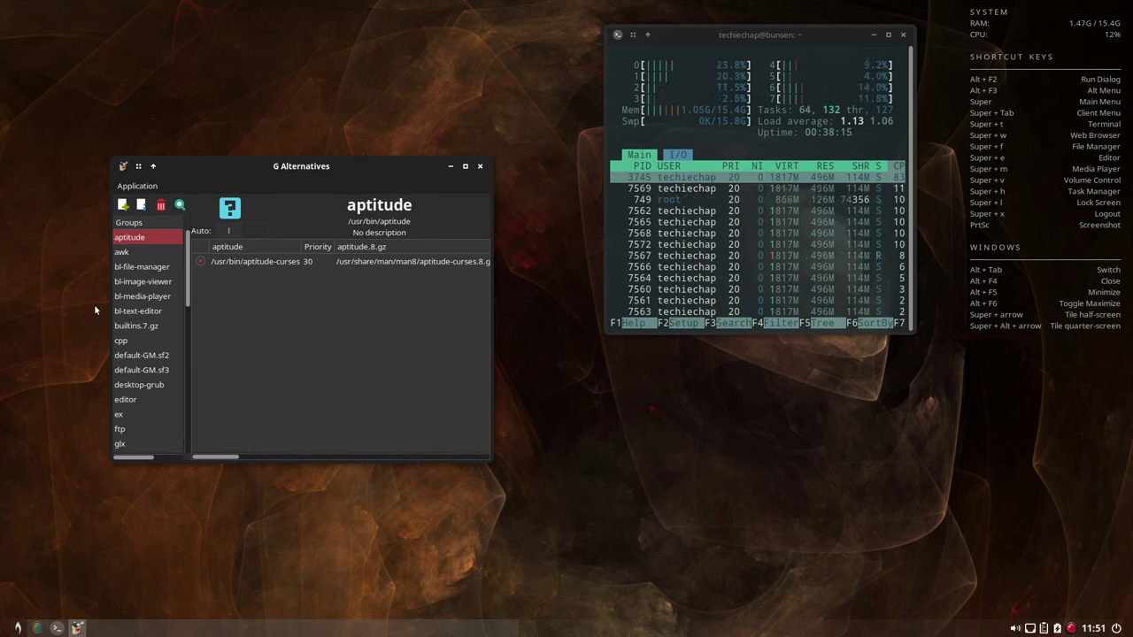
pyautogui.click(138, 270)
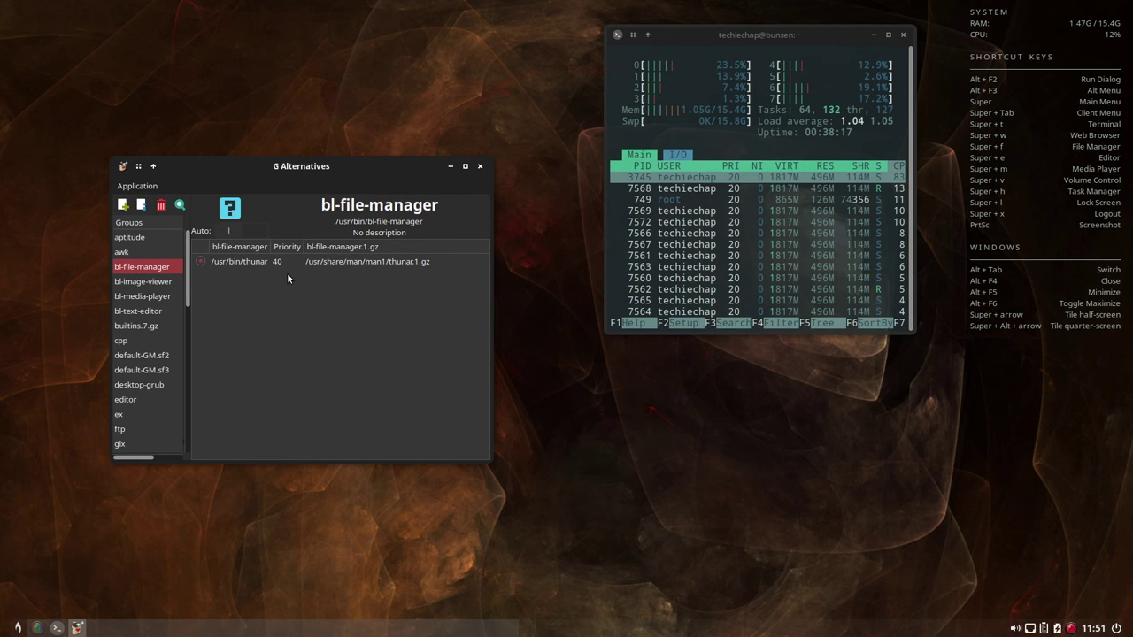
pyautogui.click(135, 298)
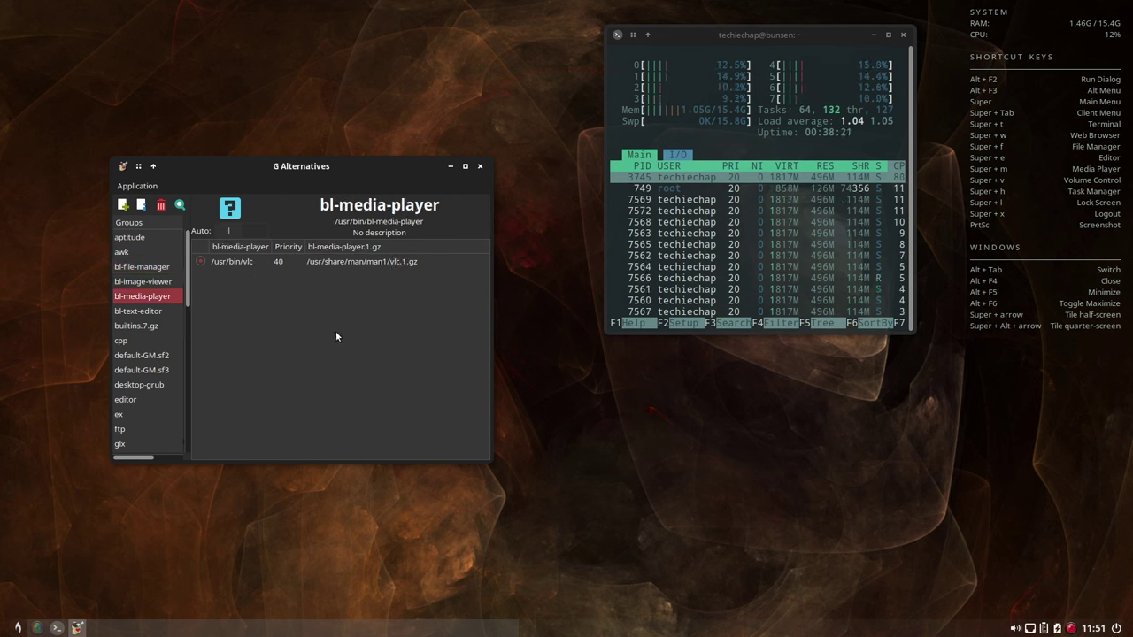
pyautogui.click(145, 398)
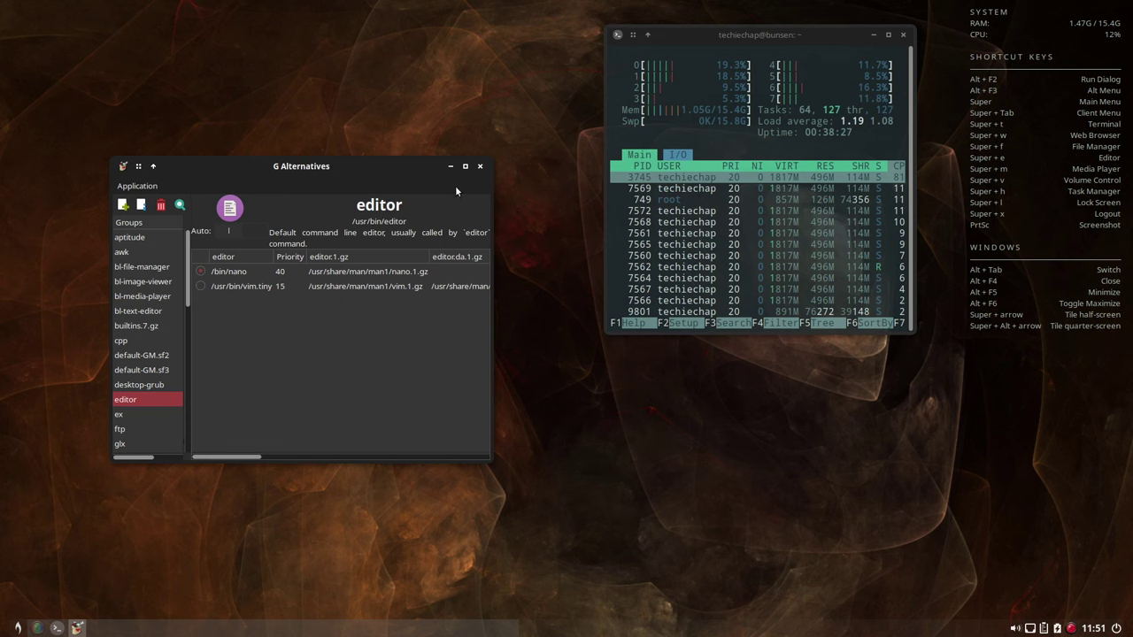
pyautogui.click(481, 165)
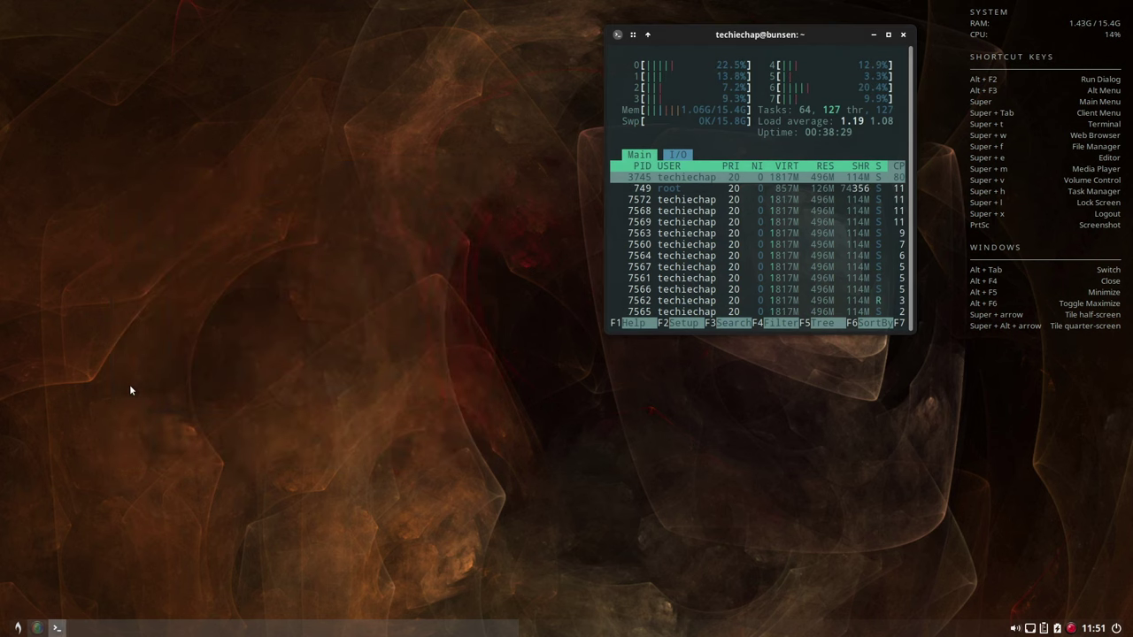
# Look through the home folder's contents under Places and open the home folder in the file manager
pyautogui.rightClick(339, 339)
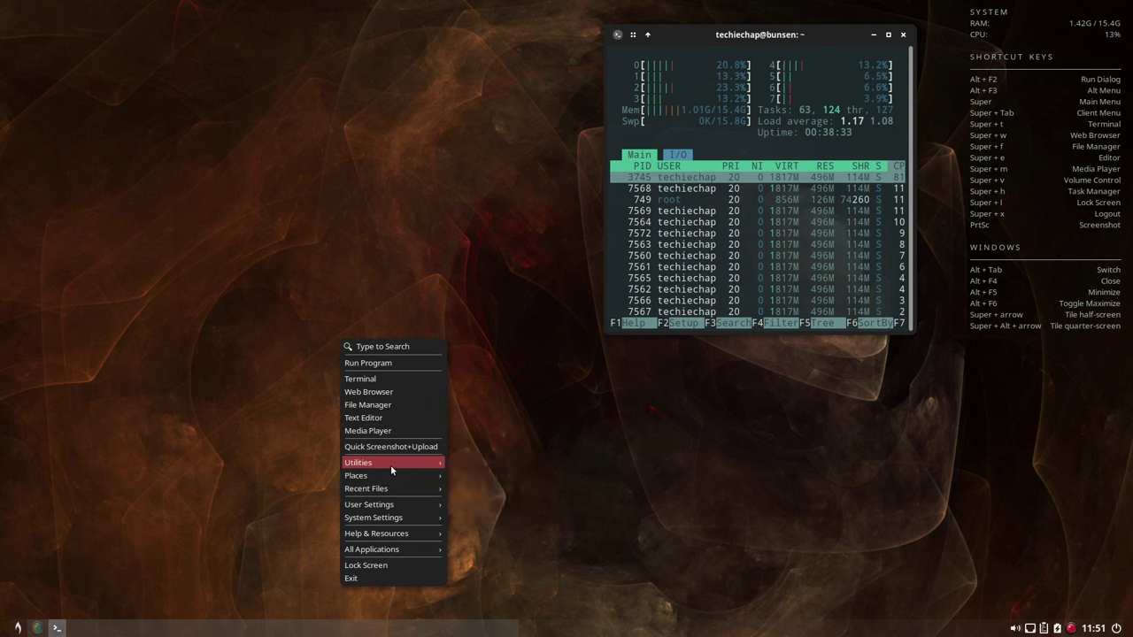
pyautogui.moveTo(391, 464)
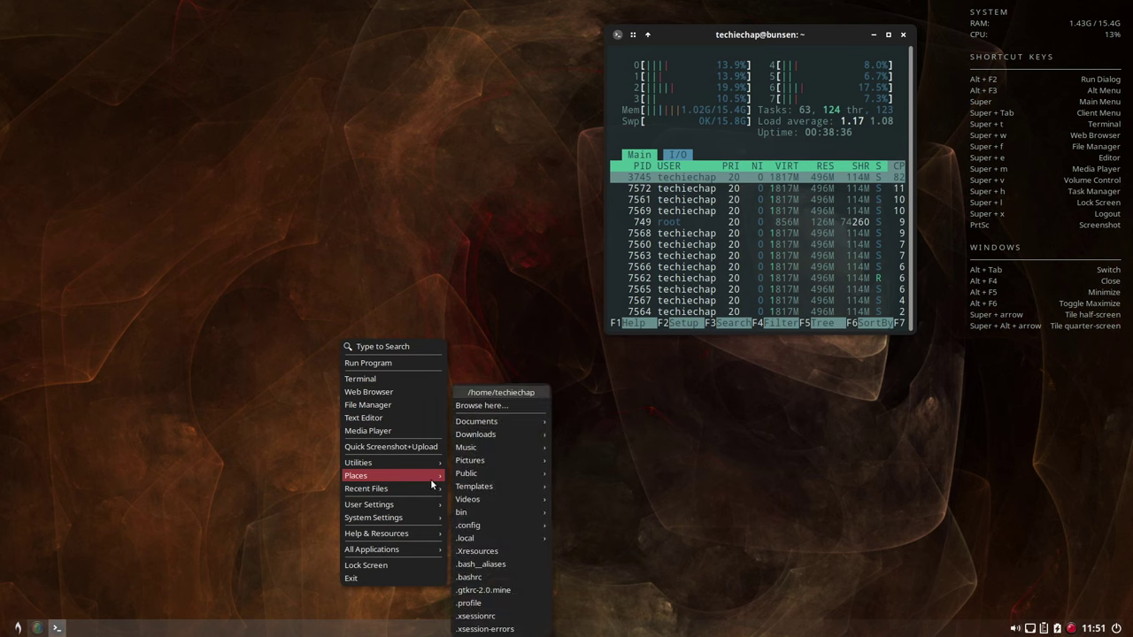
pyautogui.moveTo(485, 503)
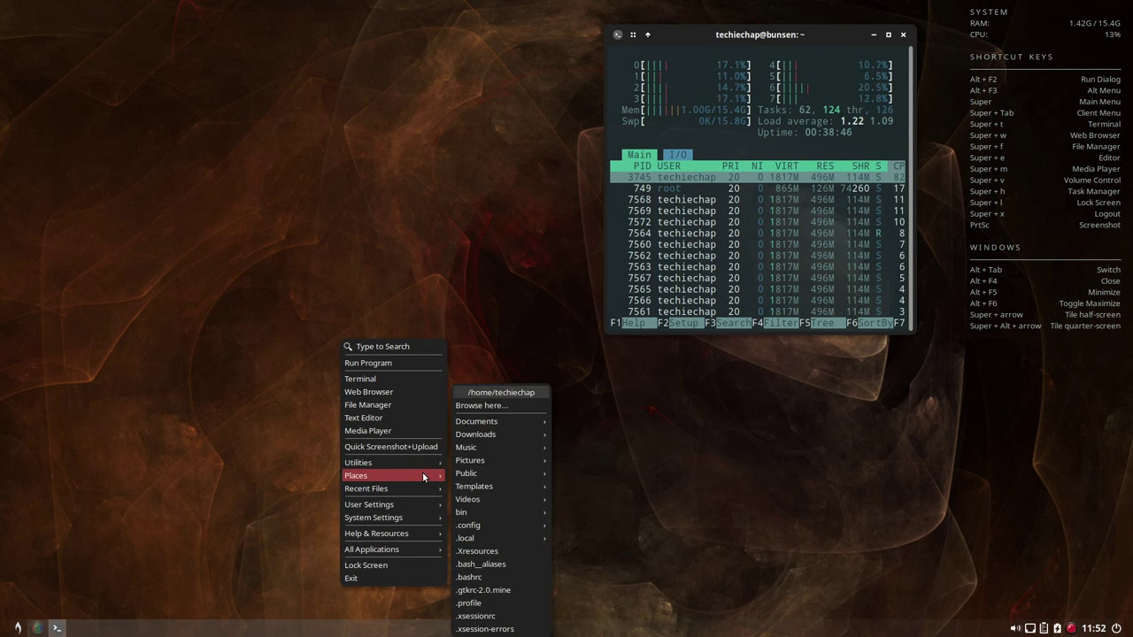
pyautogui.click(512, 408)
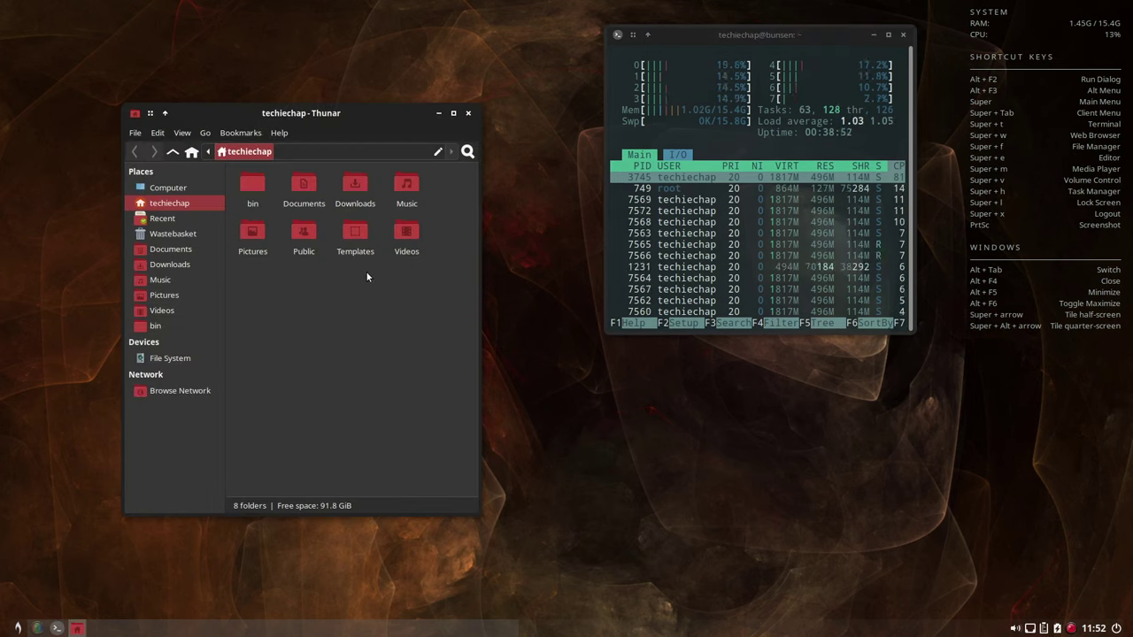
# View the version information of the Thunar file manager, and close both the information dialog and the file manager
pyautogui.click(279, 133)
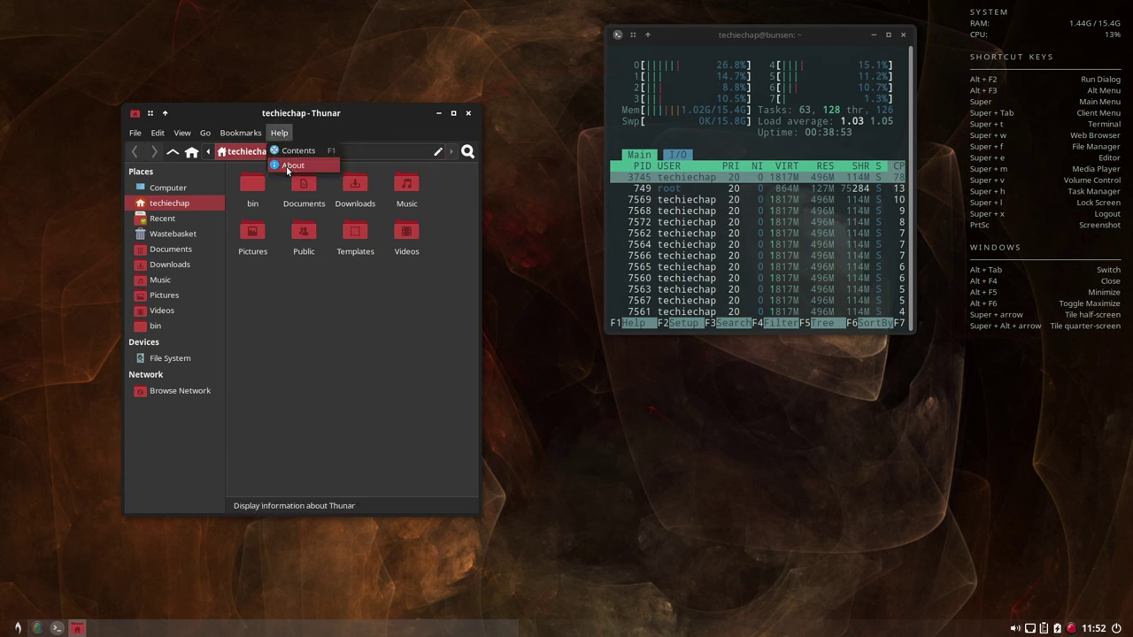
pyautogui.click(288, 168)
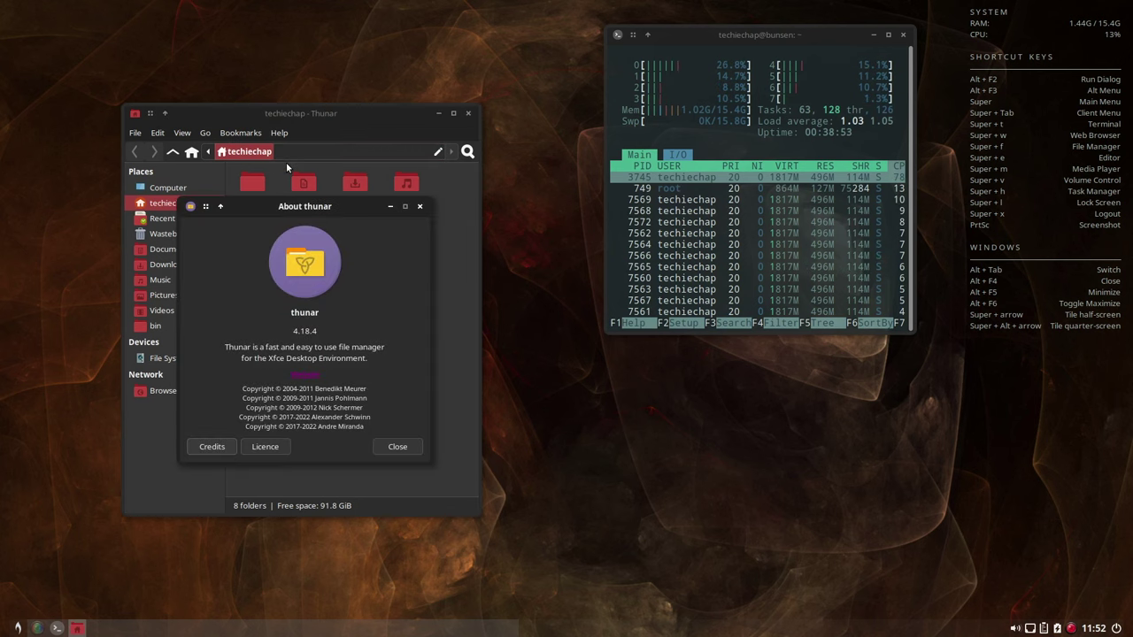
pyautogui.click(398, 447)
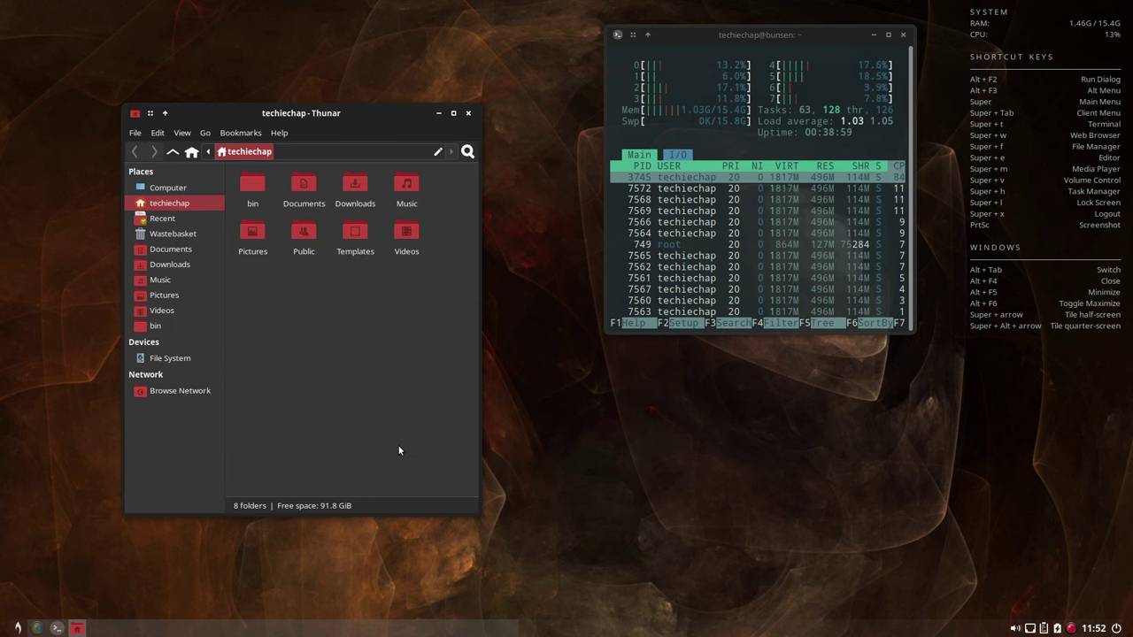
pyautogui.click(470, 115)
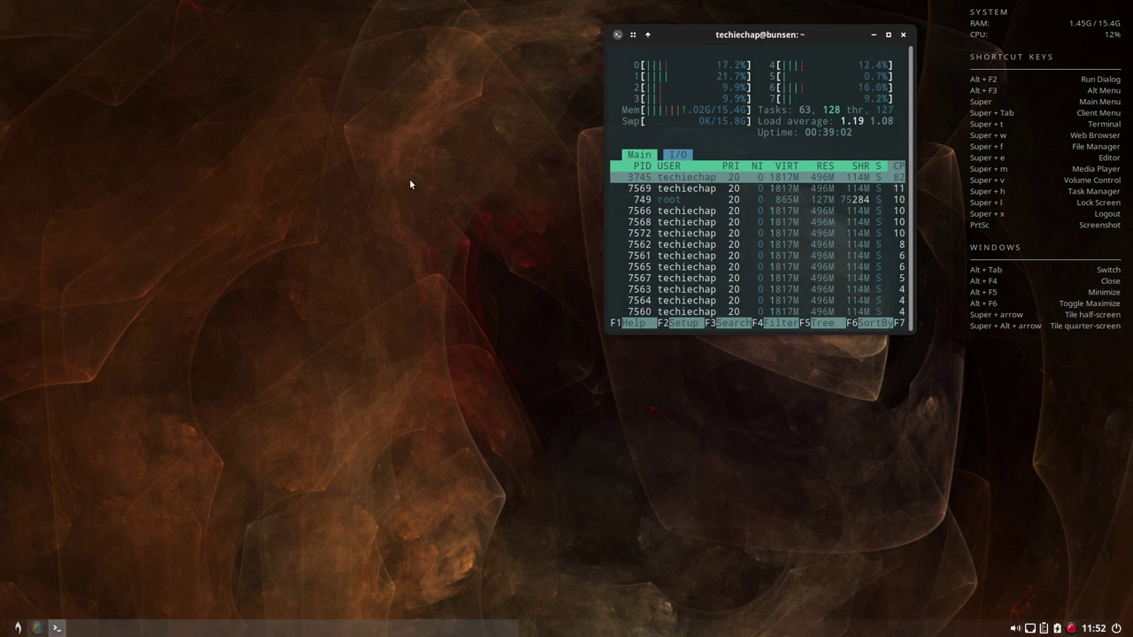
# Look through the User Settings and Help & Resources entries of the desktop menu, and open the online Tutorials page
pyautogui.rightClick(315, 226)
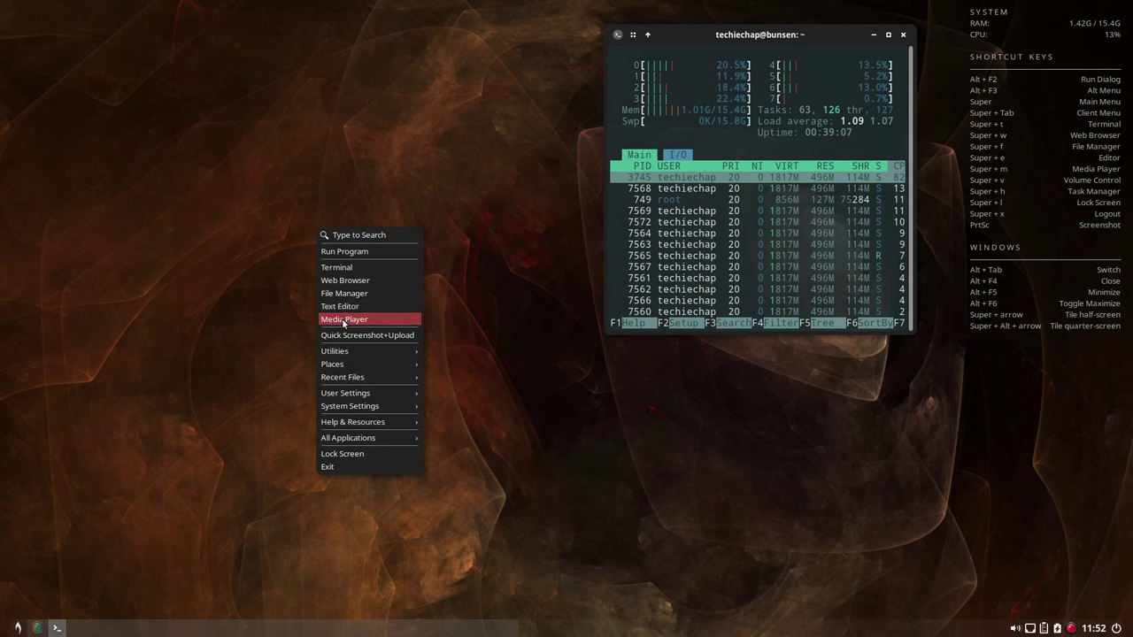
pyautogui.moveTo(351, 394)
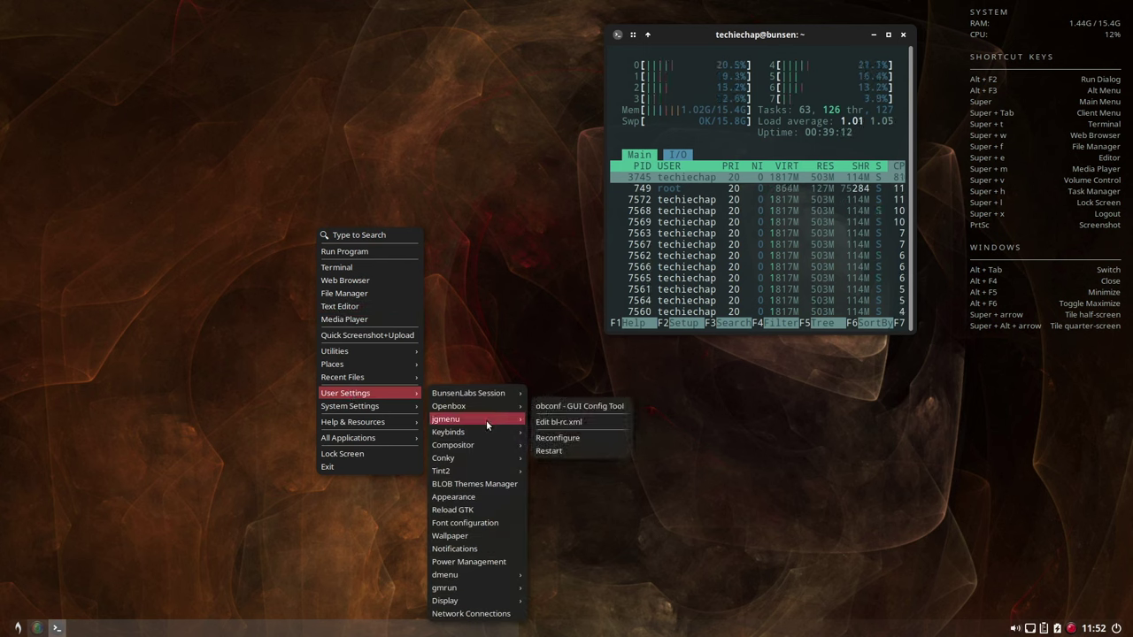
pyautogui.moveTo(485, 447)
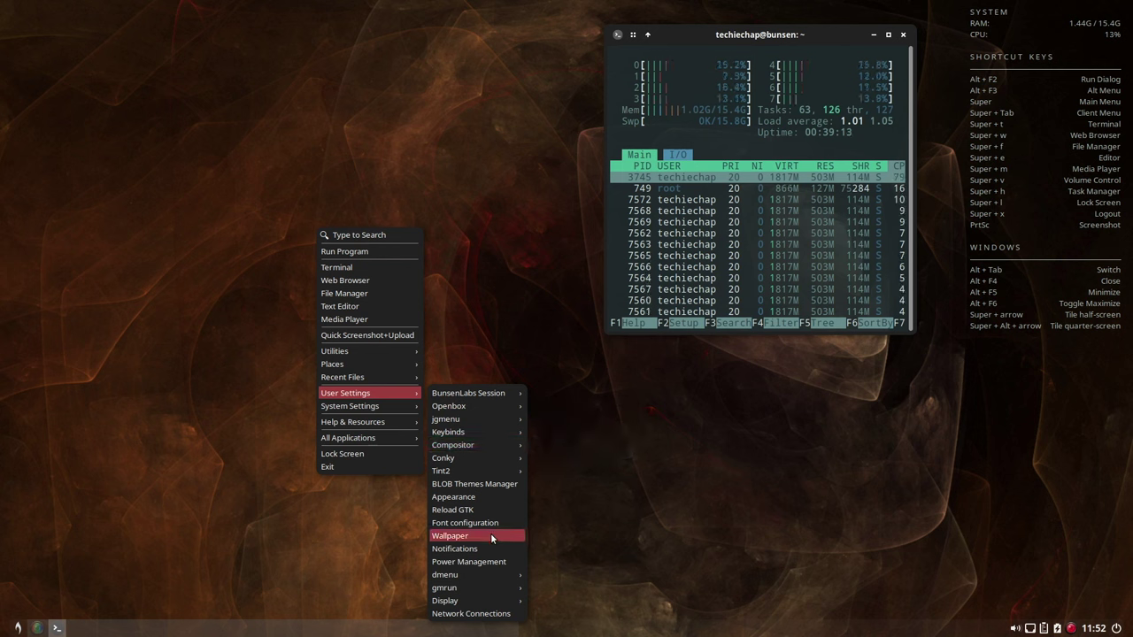
pyautogui.moveTo(492, 603)
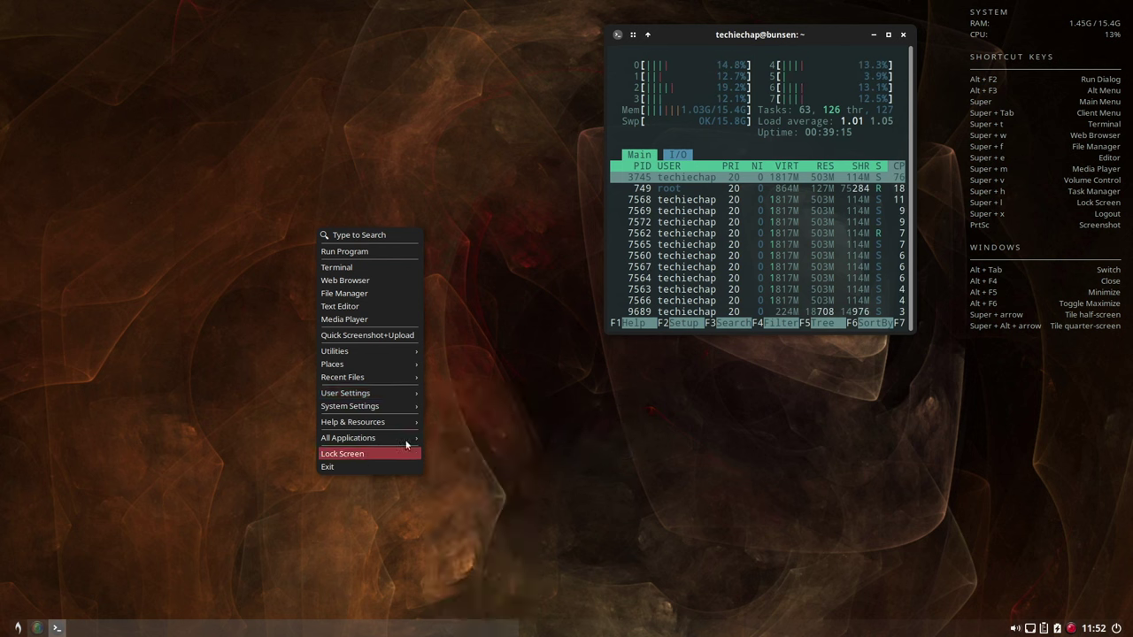
pyautogui.moveTo(390, 406)
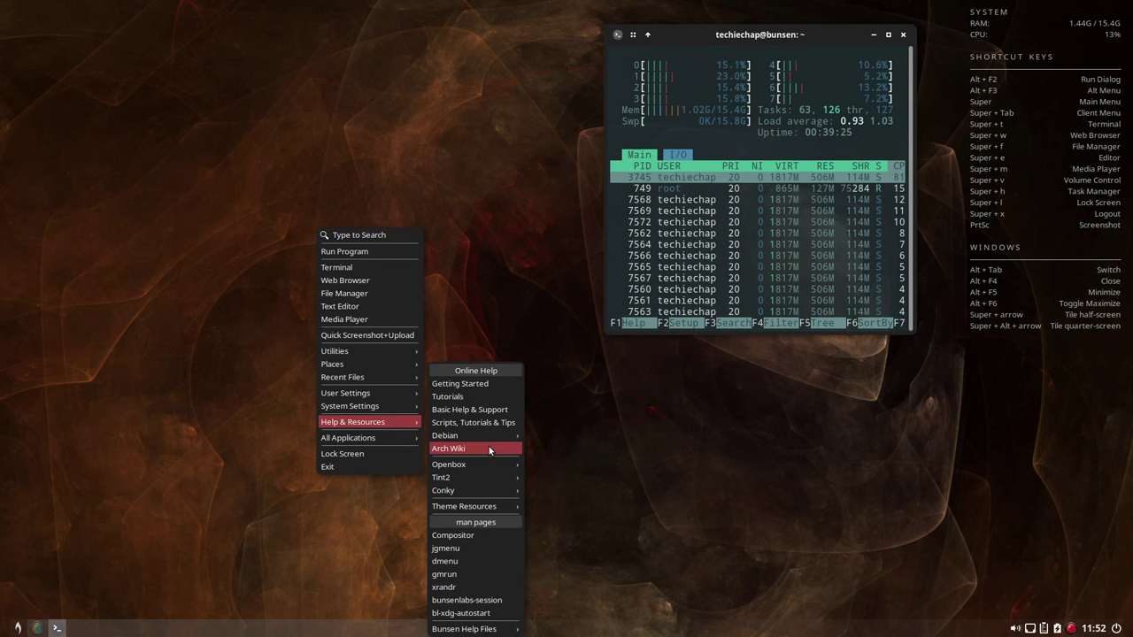
pyautogui.click(493, 398)
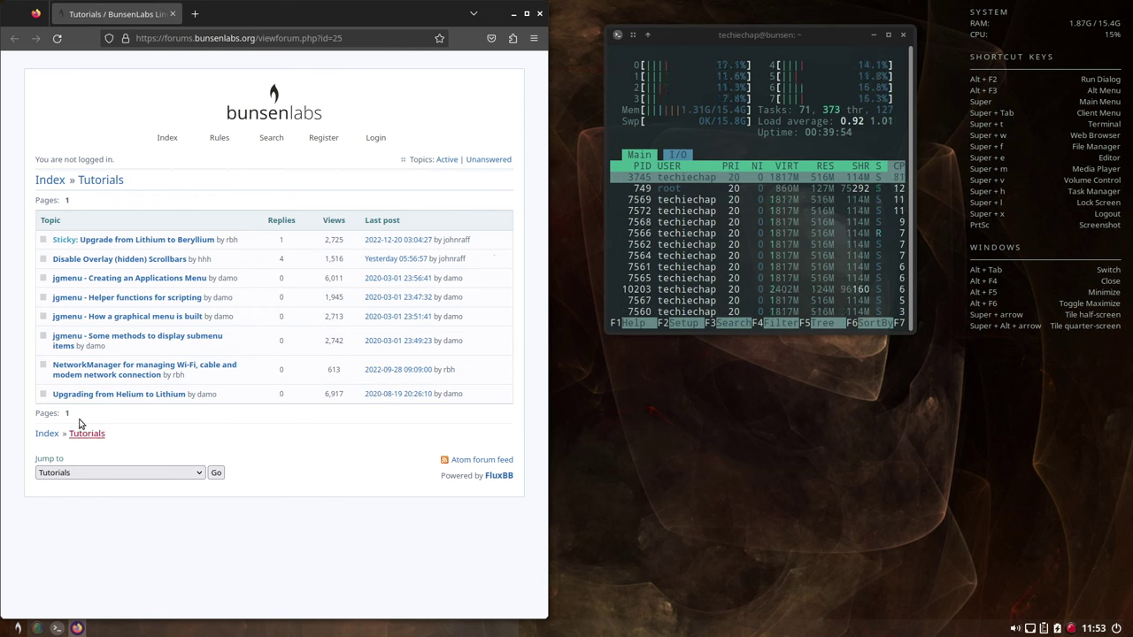
# Jump to the forum's Getting Started section, look through its topics, and close the browser
pyautogui.click(128, 475)
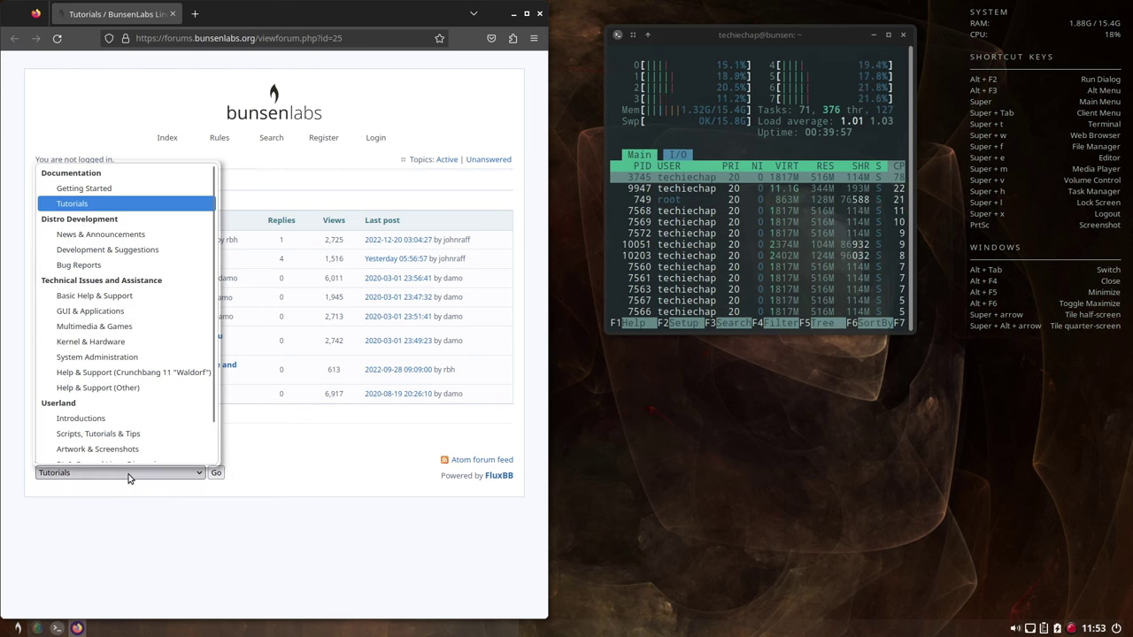
pyautogui.click(108, 190)
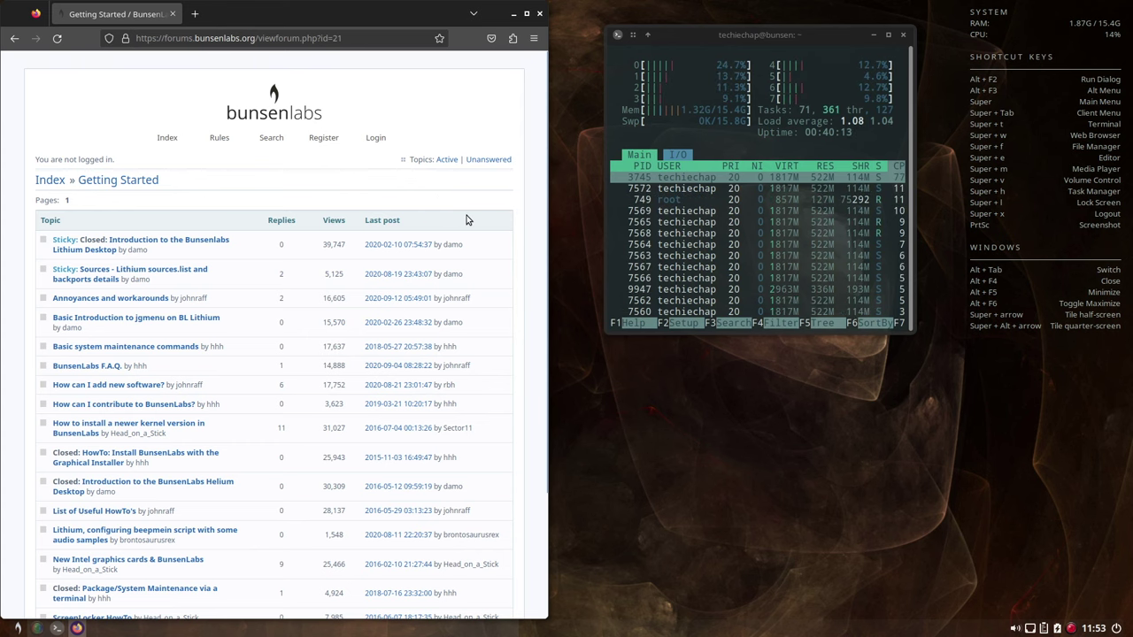
pyautogui.scroll(-3, 467, 220)
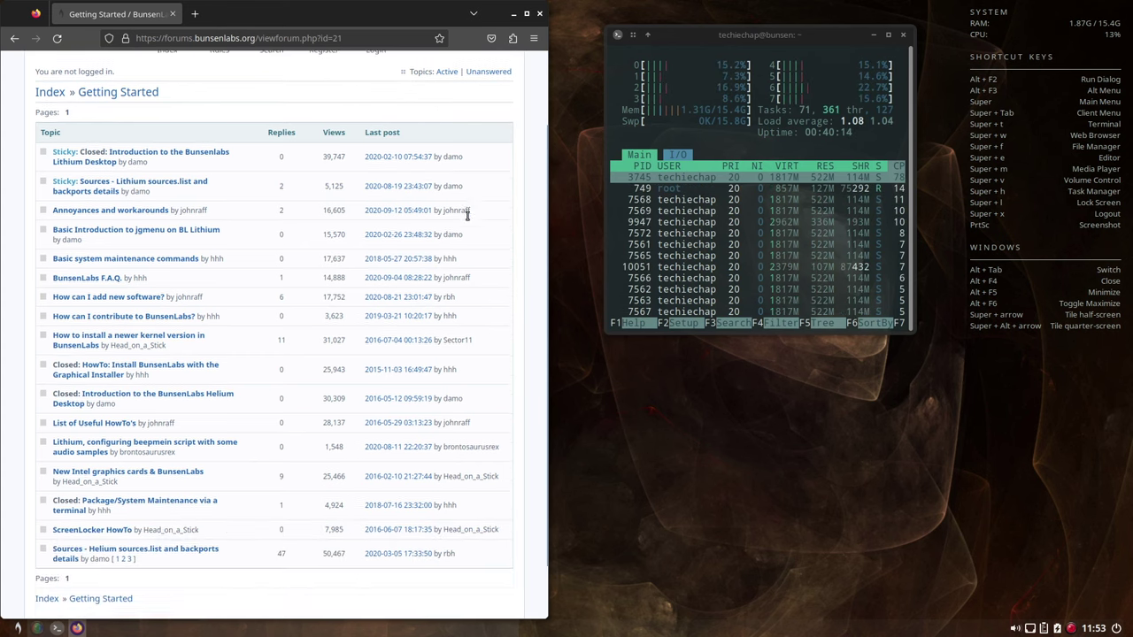
pyautogui.scroll(3, 468, 219)
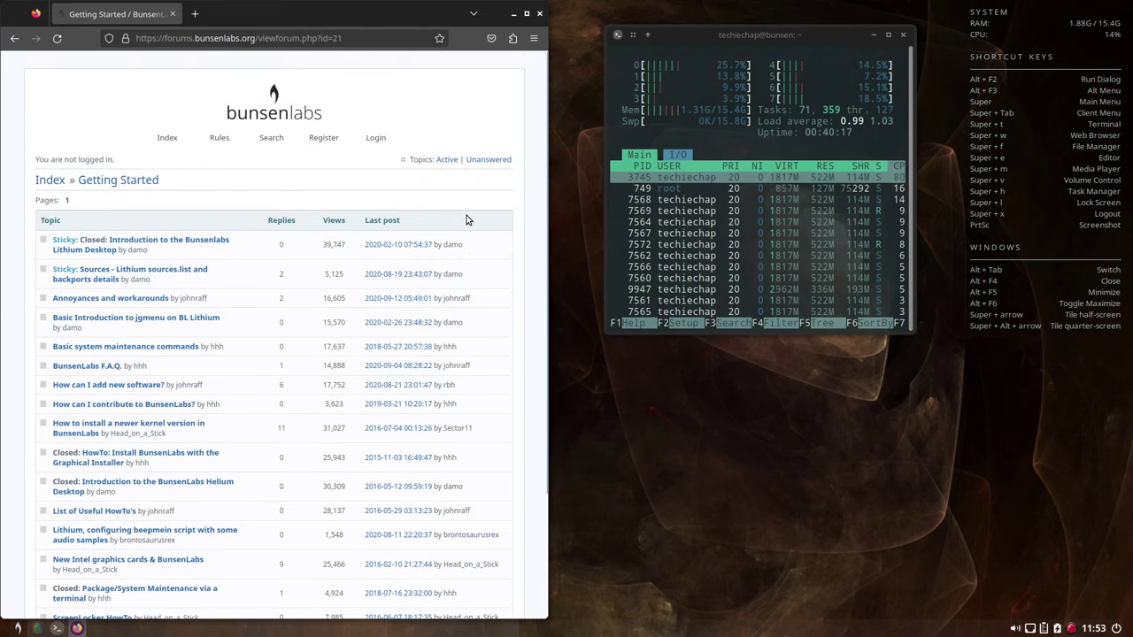
pyautogui.click(541, 14)
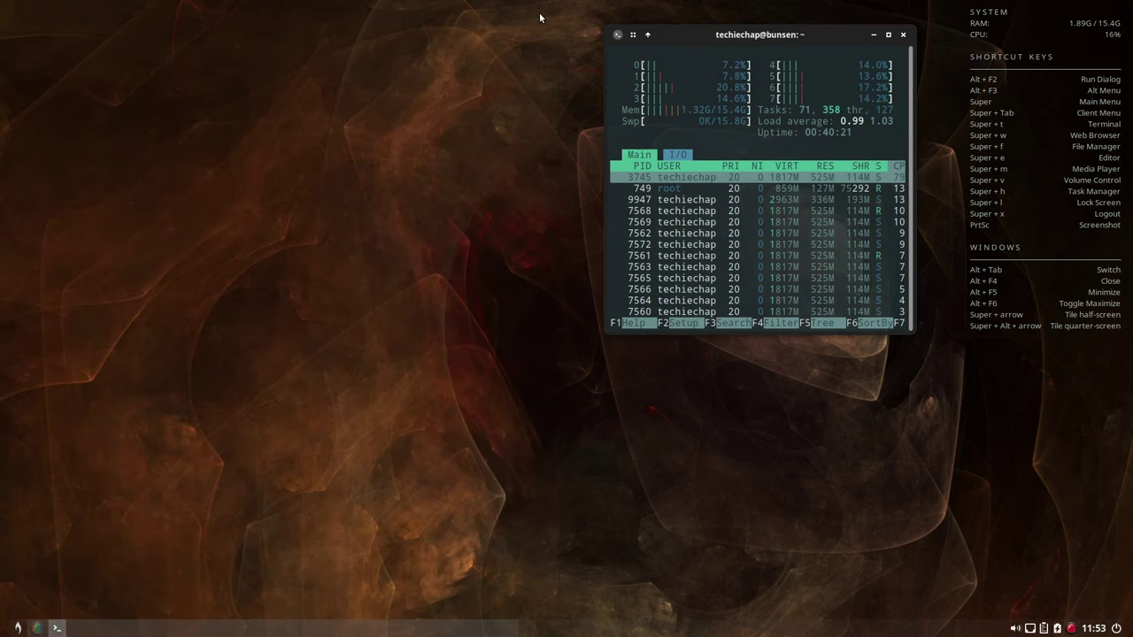
# Look through the desktop menu's submenus, view the inxi quick system information, and close its window
pyautogui.rightClick(245, 255)
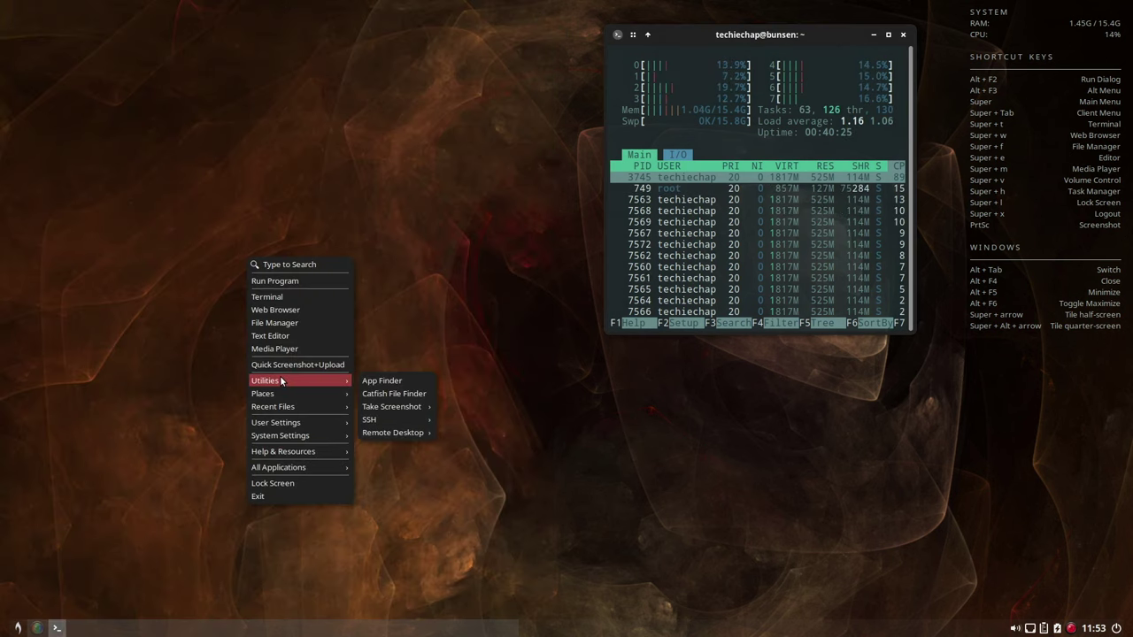
pyautogui.moveTo(280, 397)
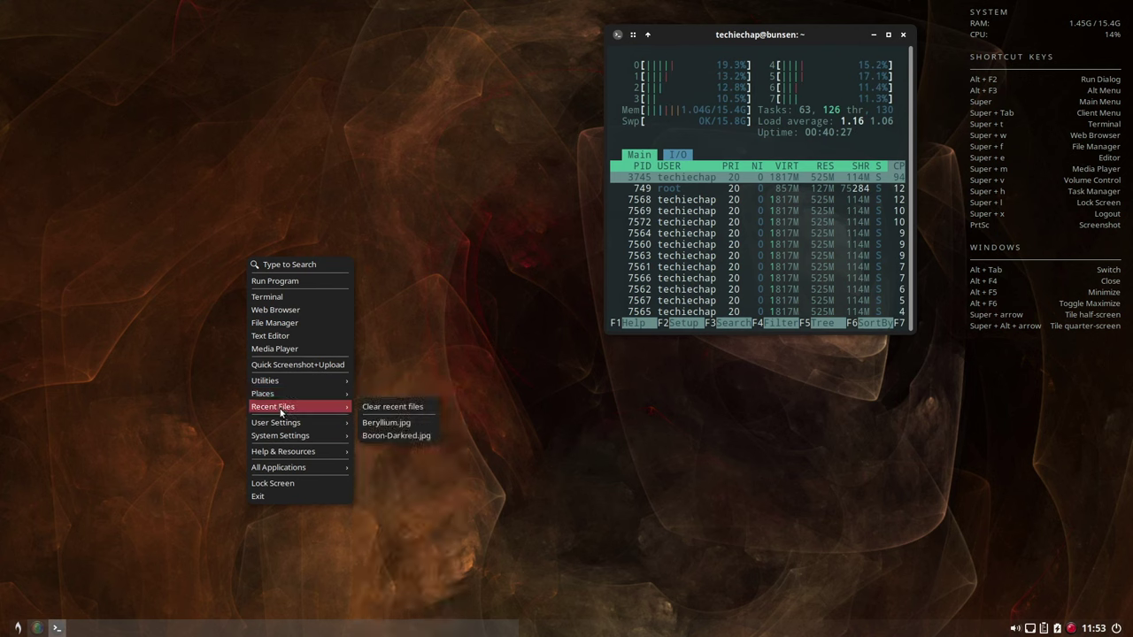
pyautogui.moveTo(289, 455)
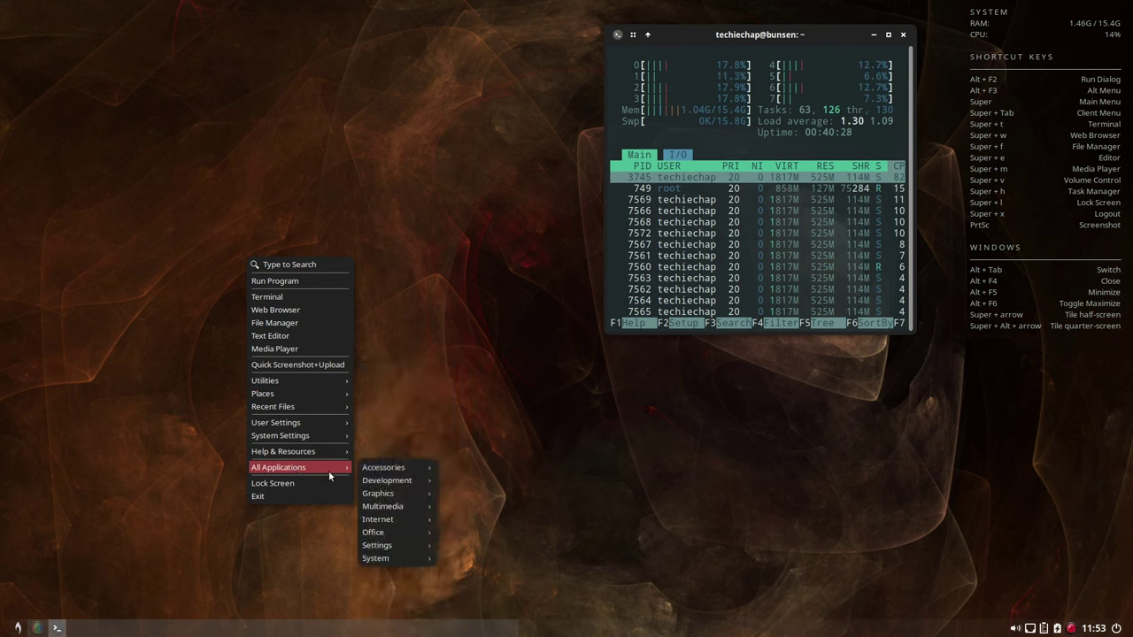
pyautogui.moveTo(423, 469)
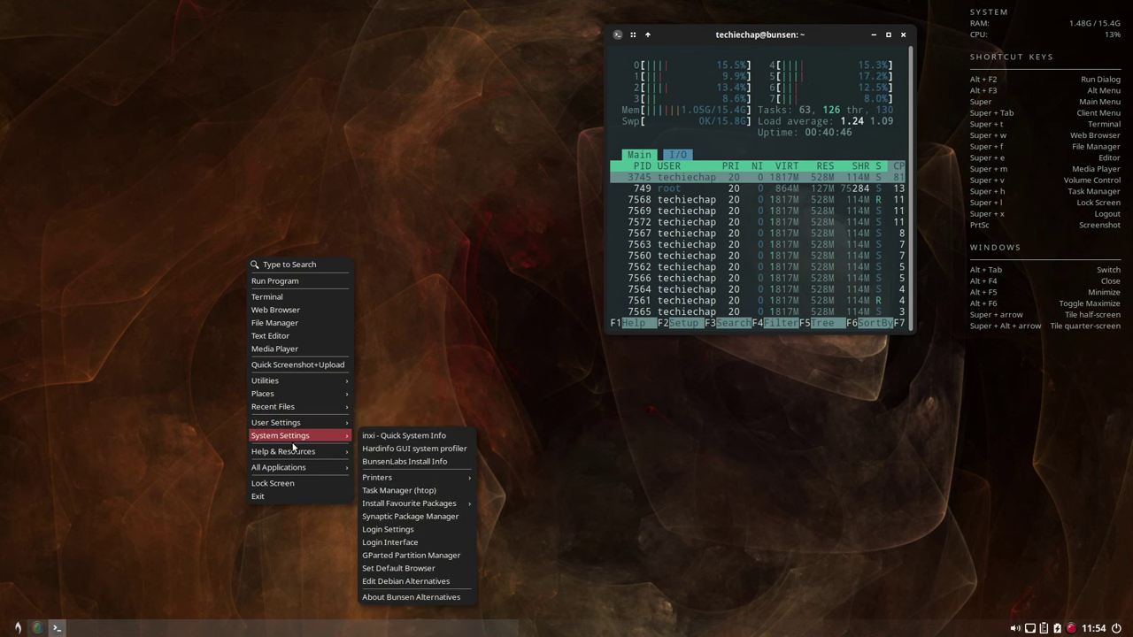
pyautogui.click(408, 435)
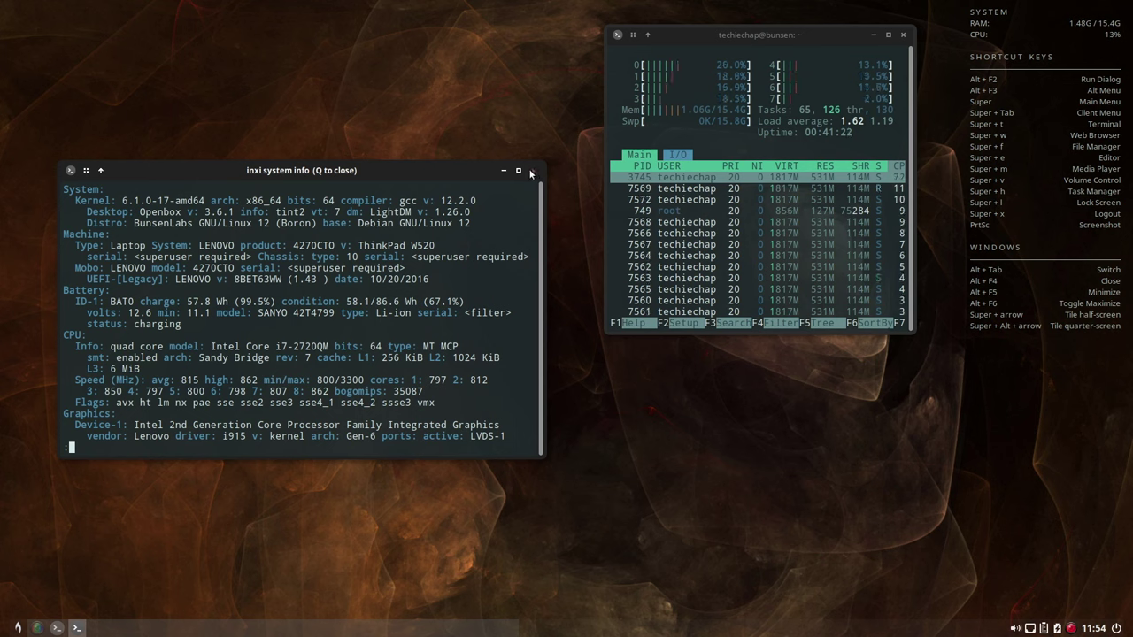
pyautogui.click(531, 171)
pyautogui.rightClick(353, 218)
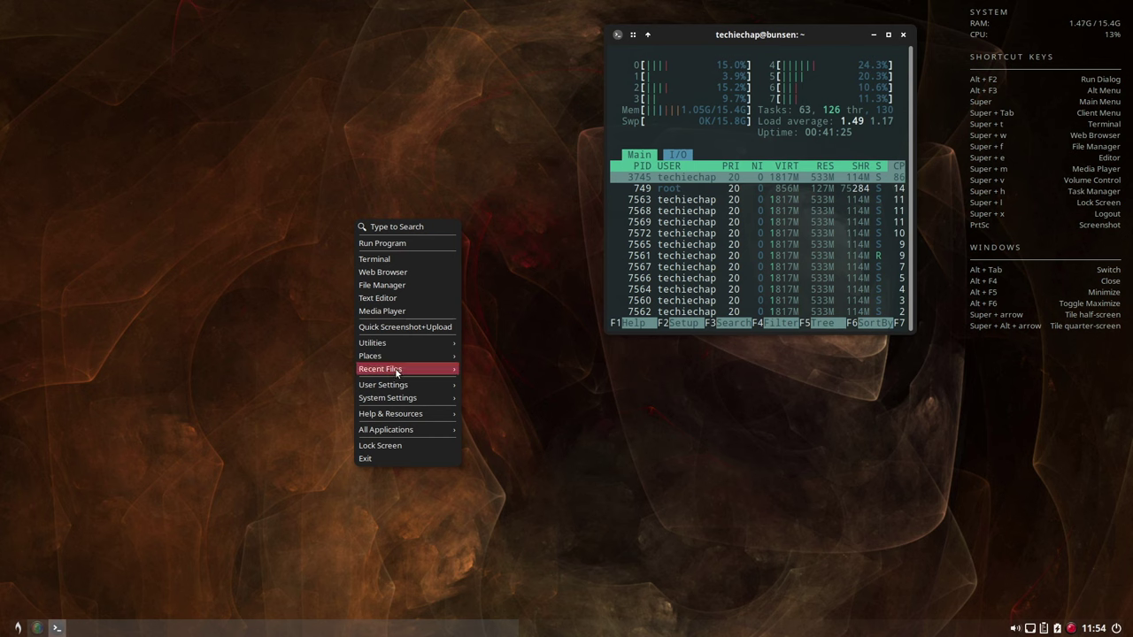
pyautogui.moveTo(406, 415)
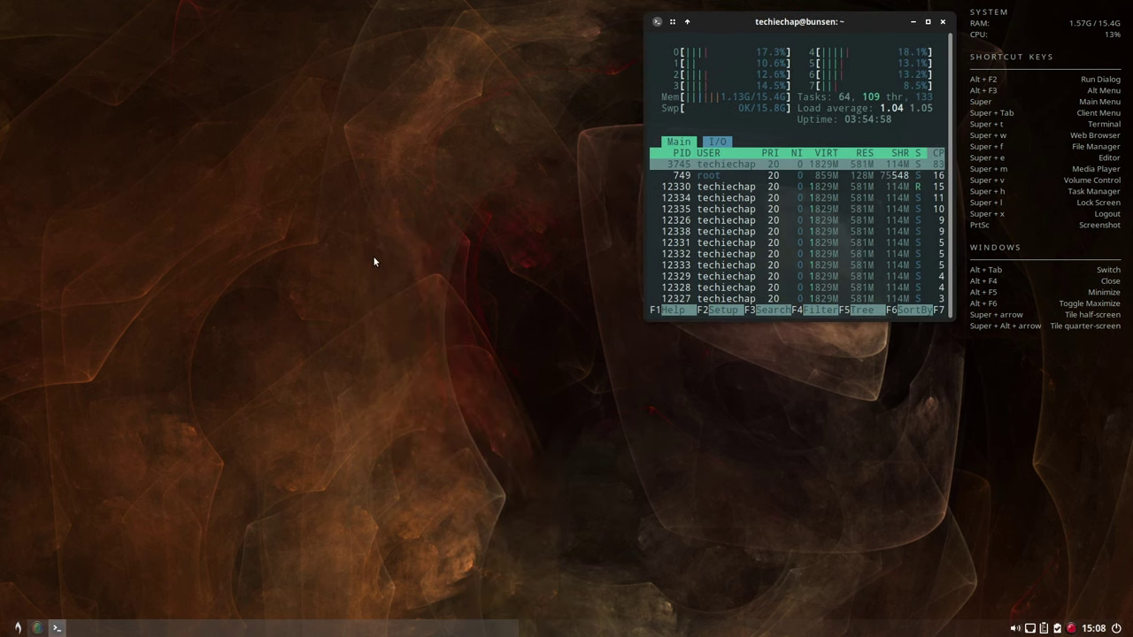
pyautogui.rightClick(375, 259)
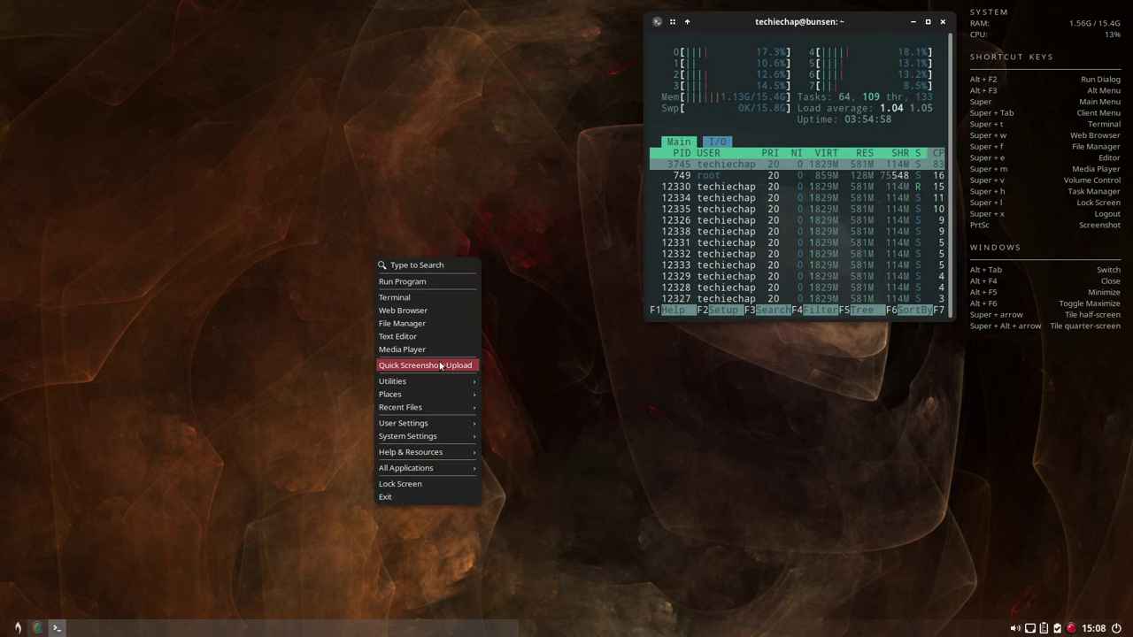
pyautogui.moveTo(440, 423)
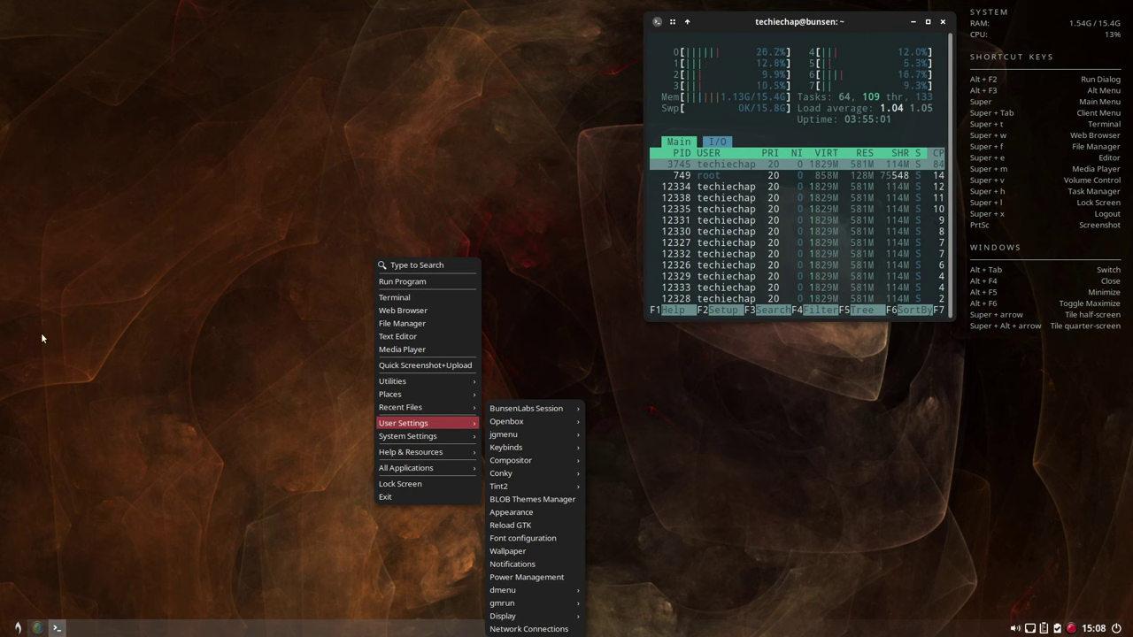
pyautogui.click(274, 177)
# Open the BLOB Themes Manager and apply the Boron-Aqua theme set with all configs, without saving the current session
pyautogui.rightClick(368, 169)
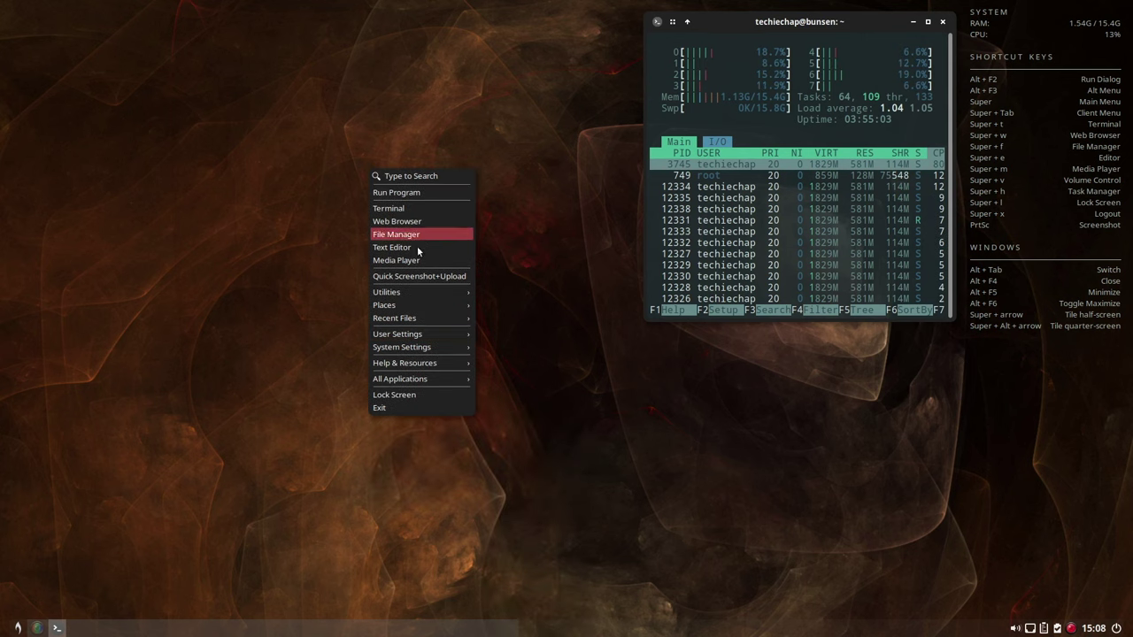
pyautogui.moveTo(433, 334)
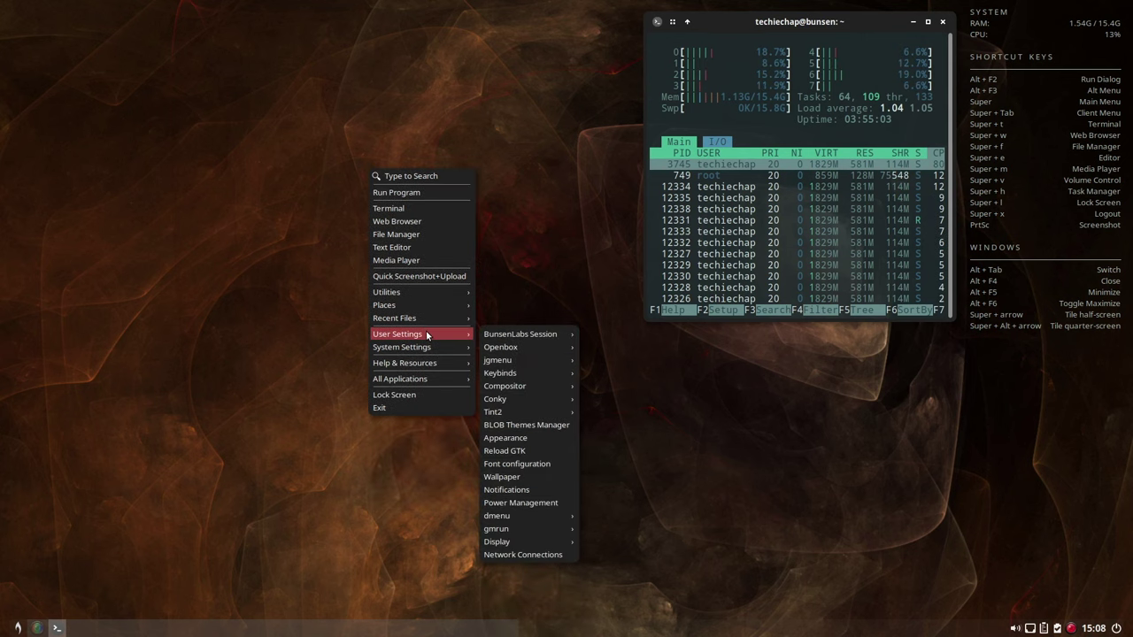
pyautogui.click(547, 428)
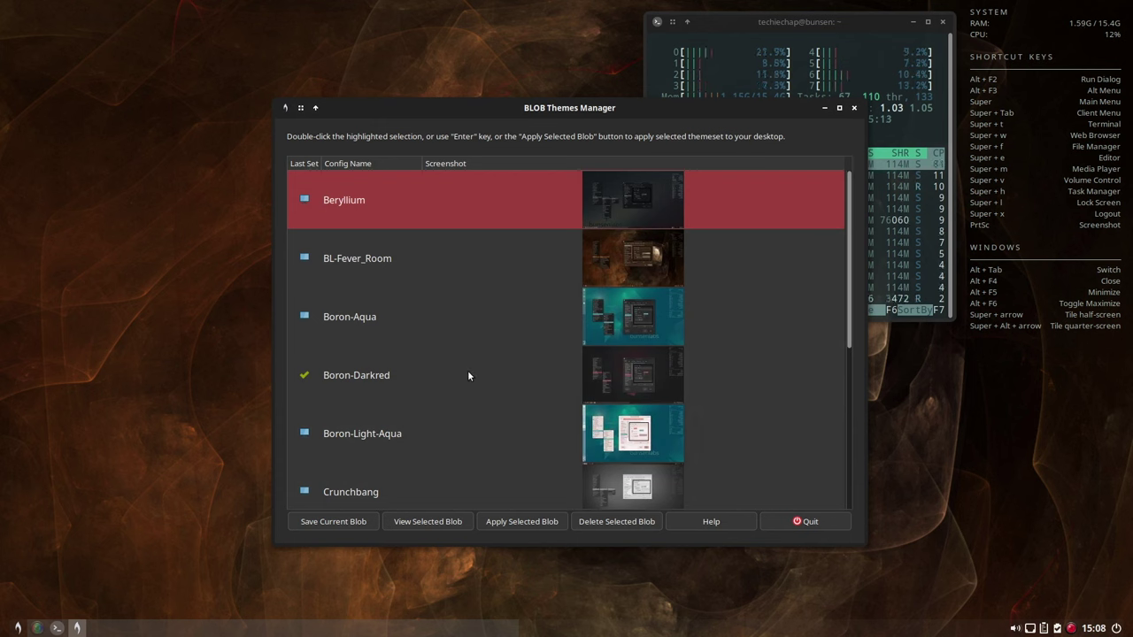
pyautogui.click(350, 316)
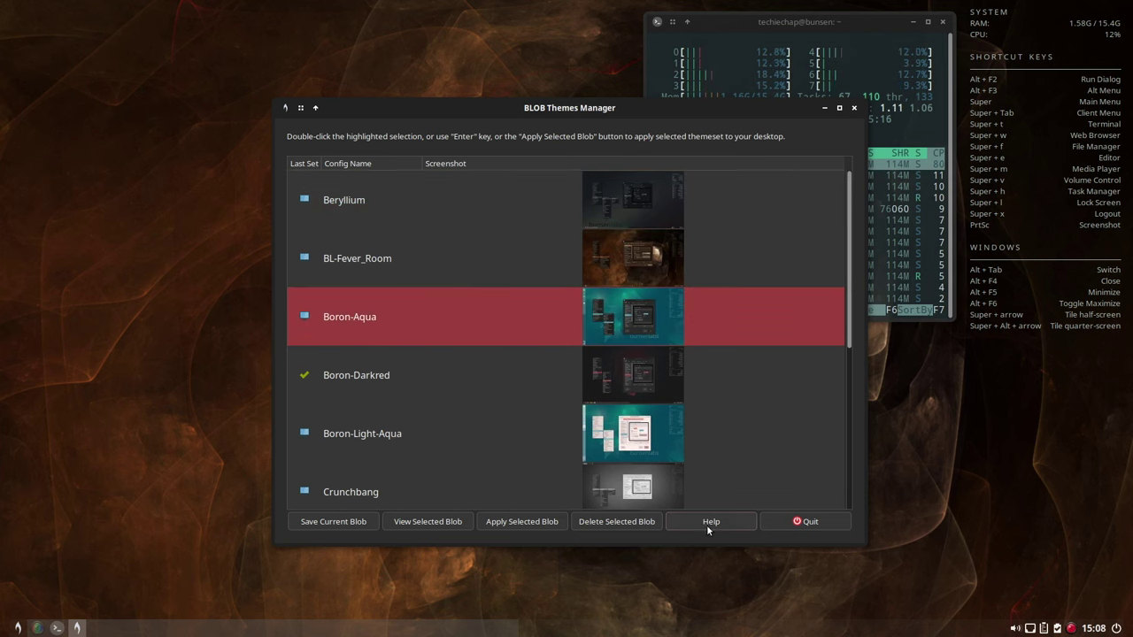
pyautogui.click(523, 522)
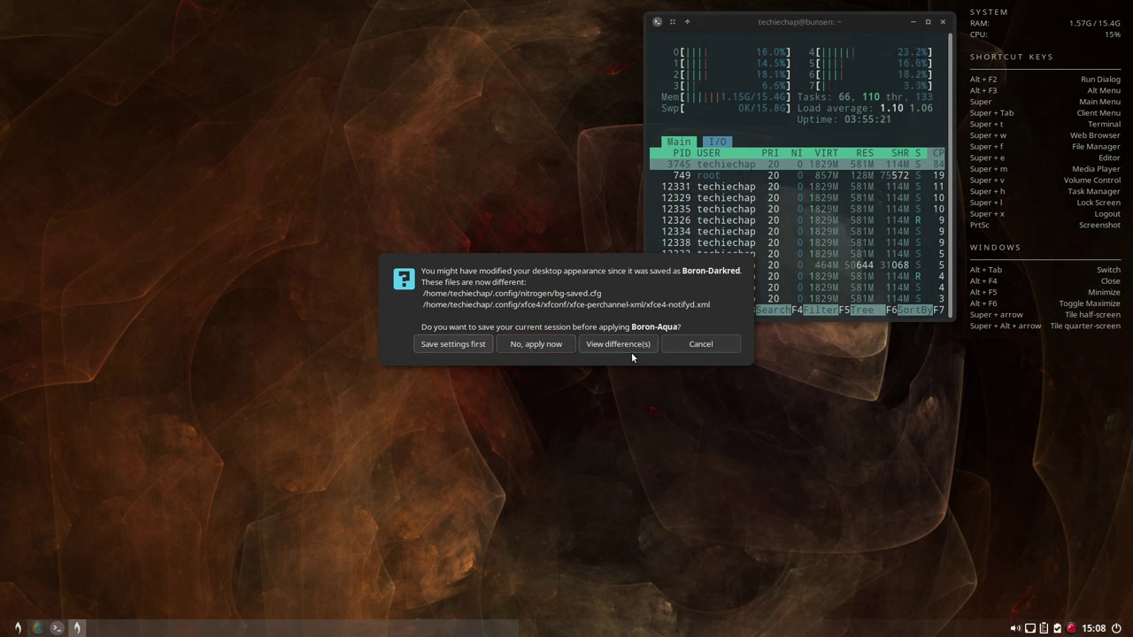
pyautogui.click(549, 344)
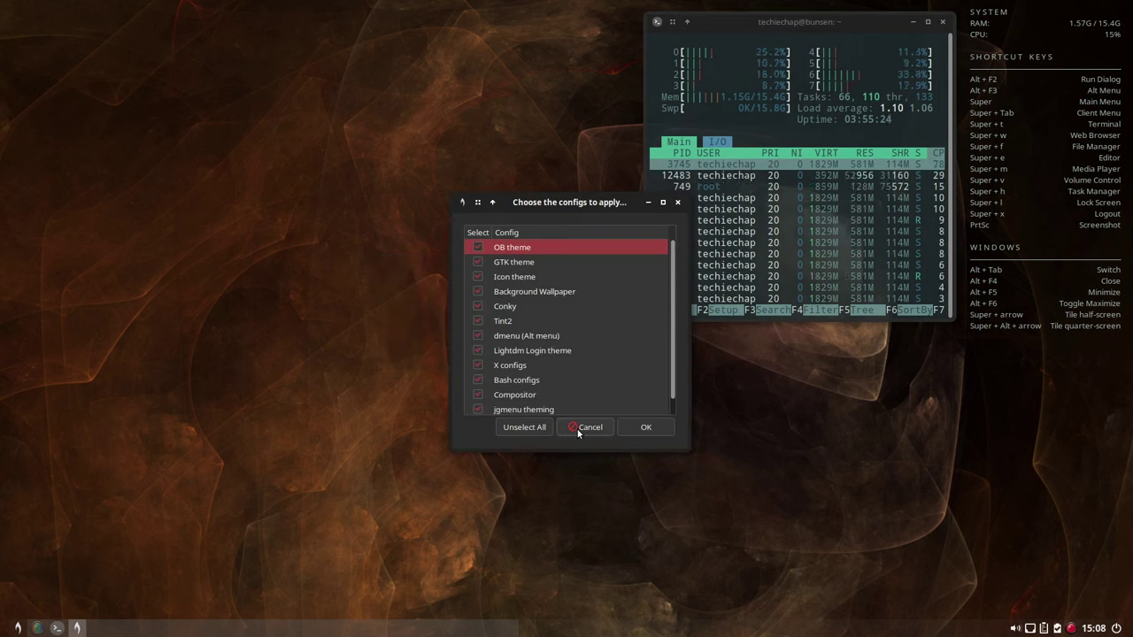
pyautogui.click(643, 428)
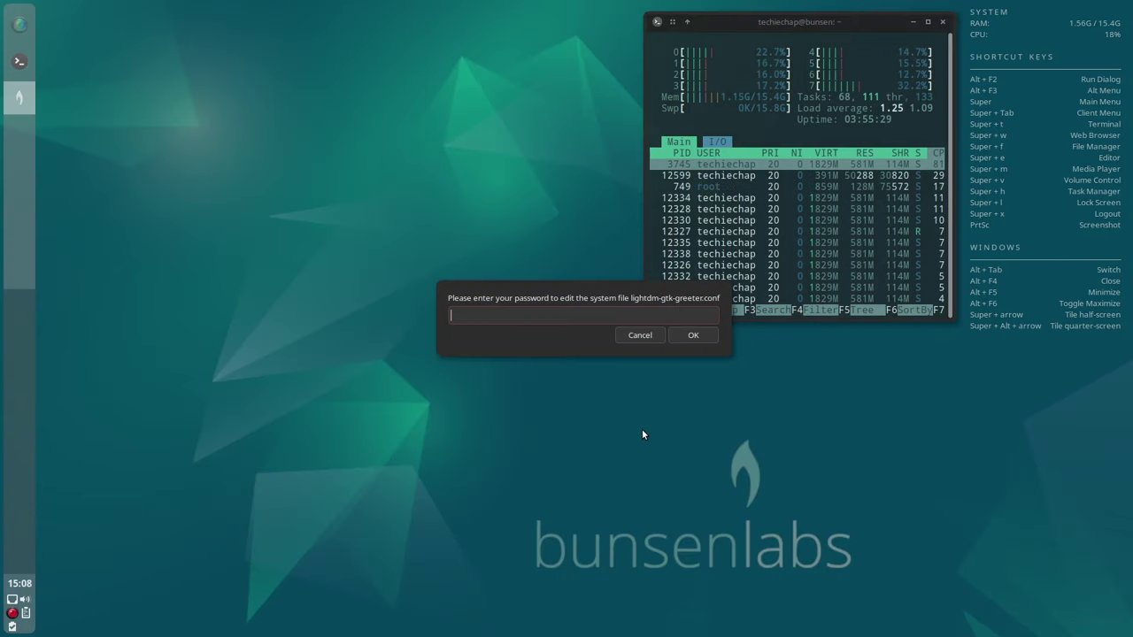
# Enter the account password to authorise editing lightdm-gtk-greeter.conf, and quit the BLOB Themes Manager
pyautogui.write('**')
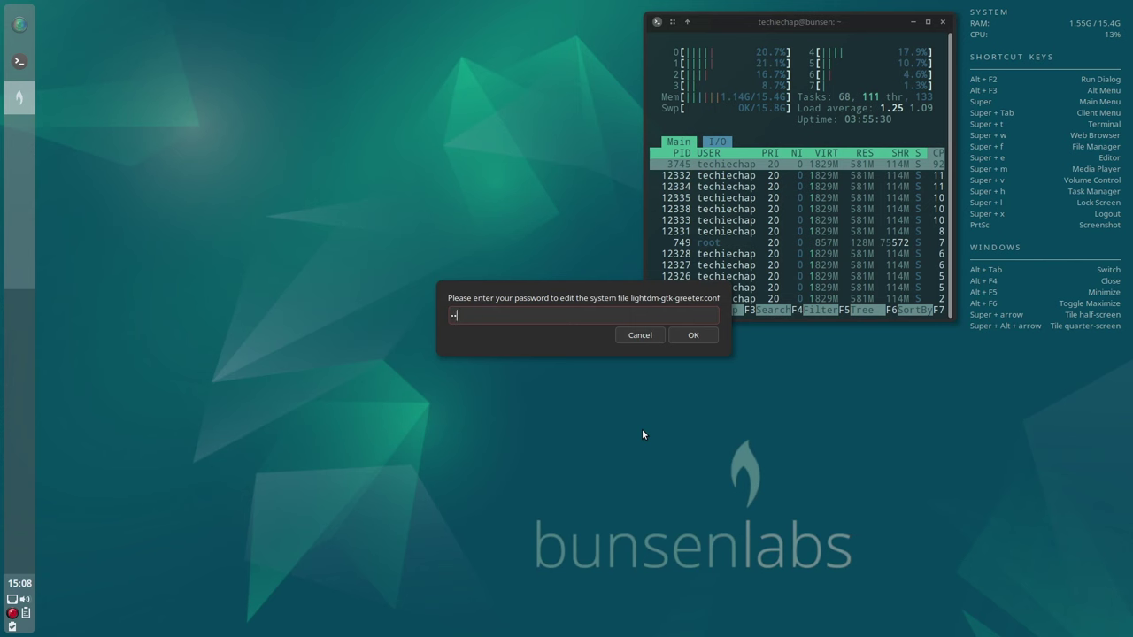
pyautogui.press('Return')
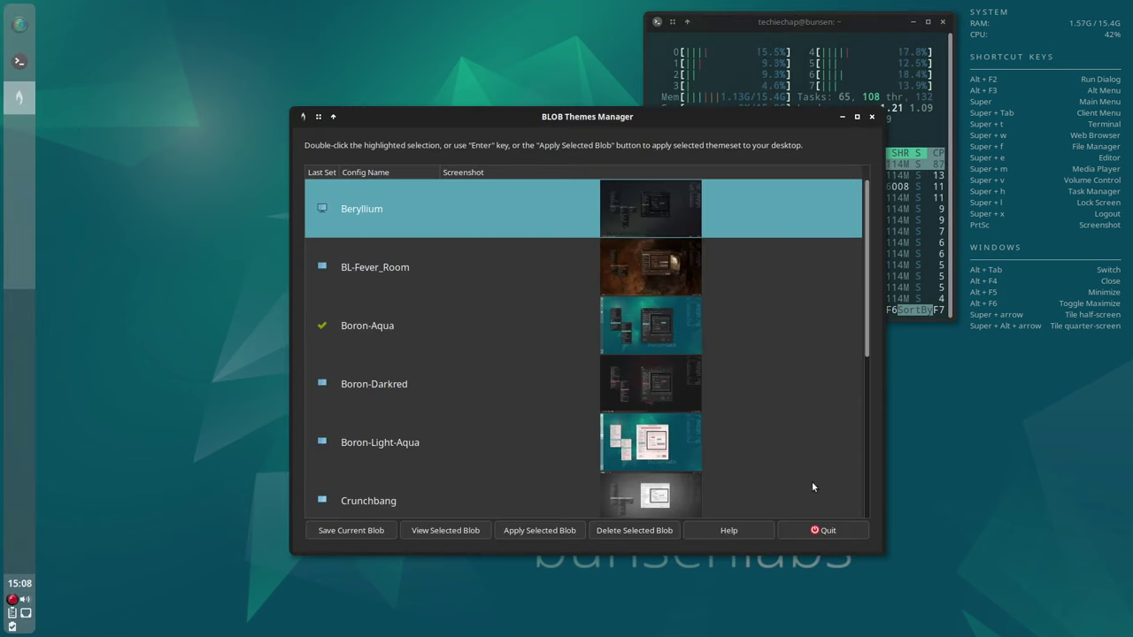
pyautogui.click(824, 530)
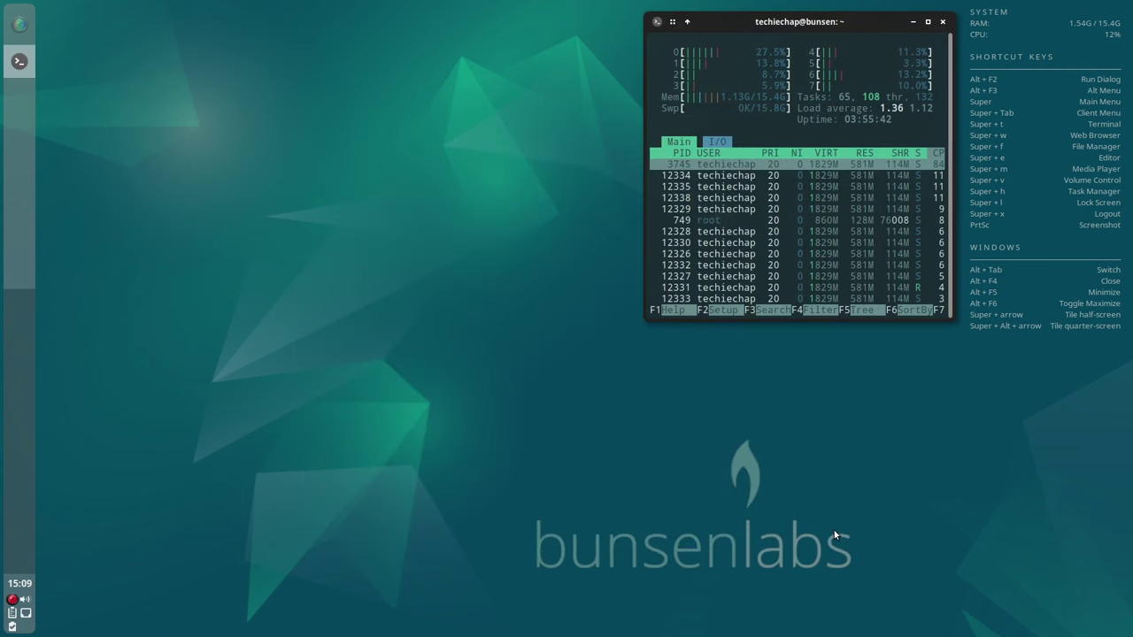
# Look through the User Settings entries of the desktop menu under the new theme, including the dmenu options
pyautogui.rightClick(246, 125)
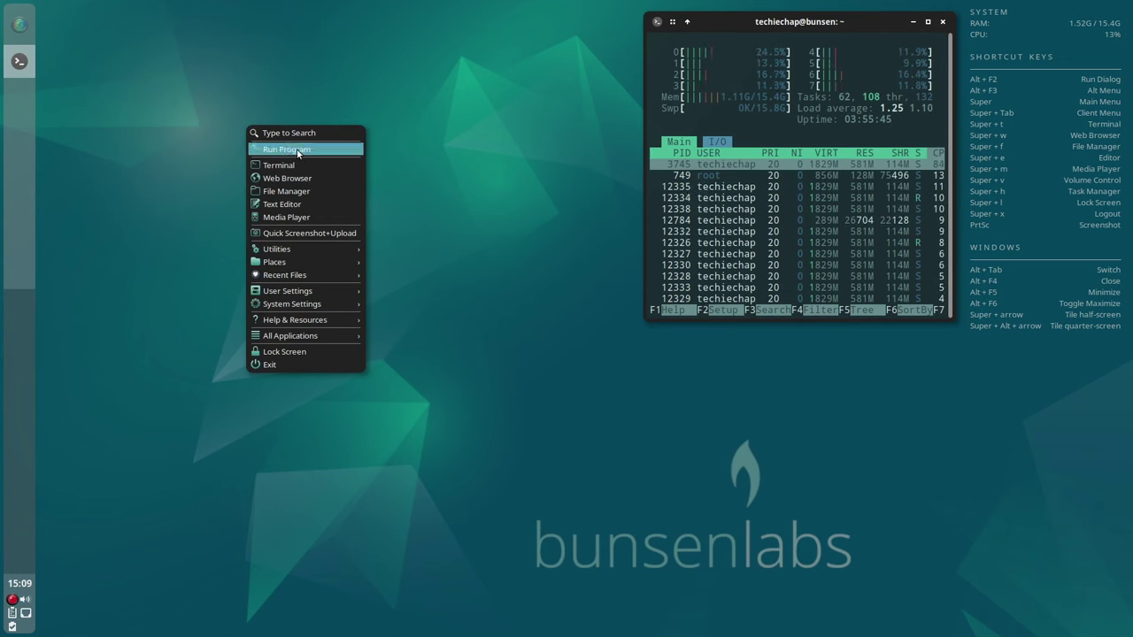
pyautogui.moveTo(349, 291)
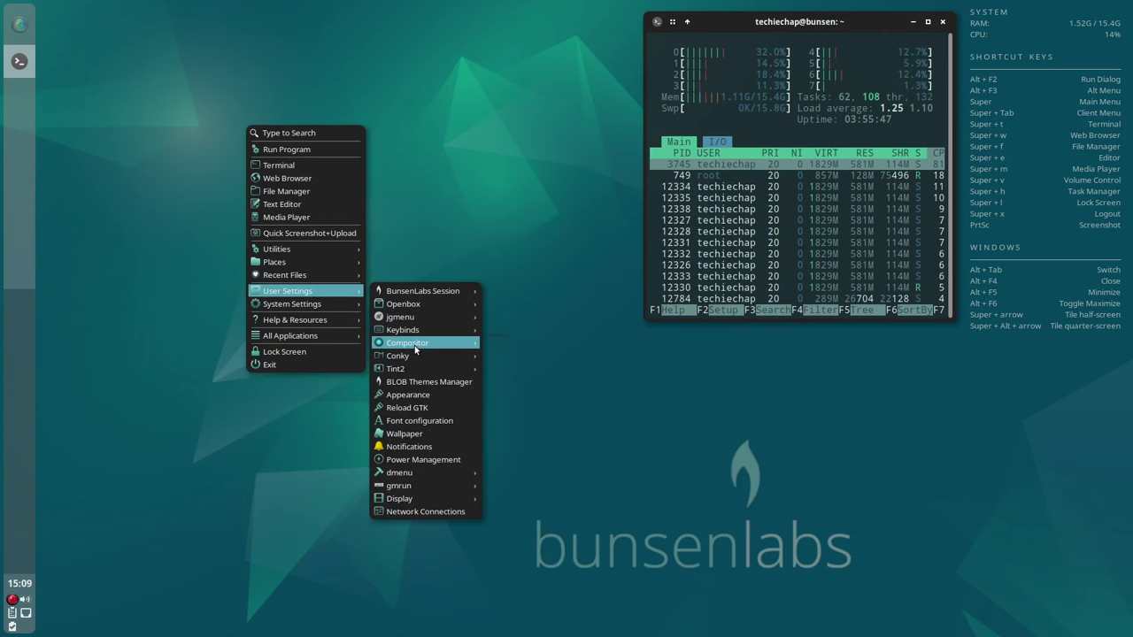
pyautogui.moveTo(415, 345)
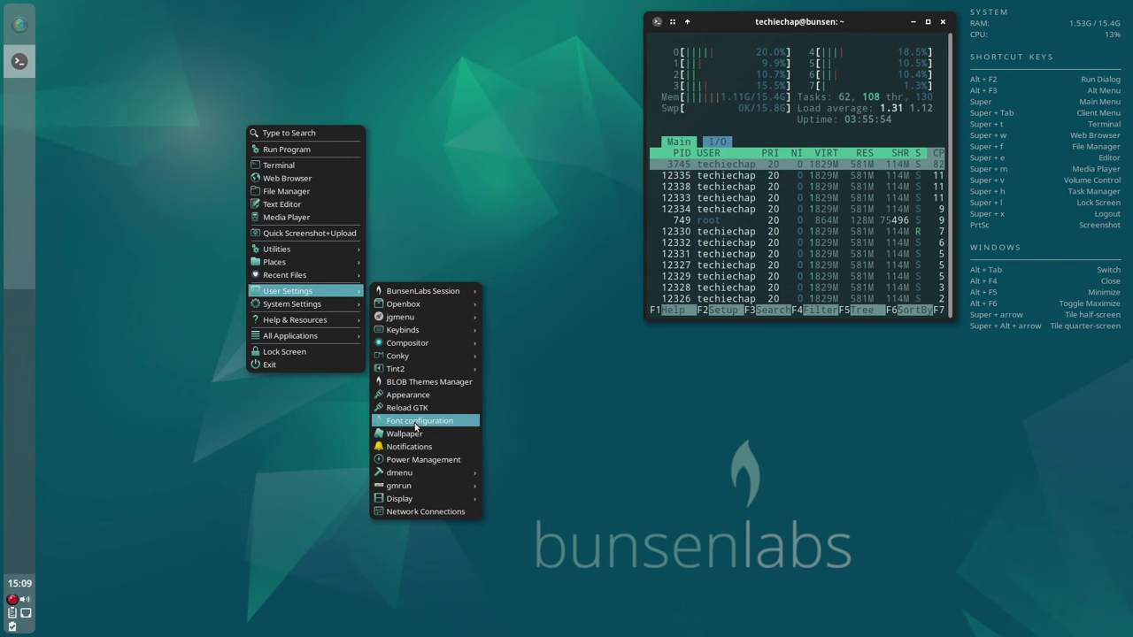
pyautogui.moveTo(416, 475)
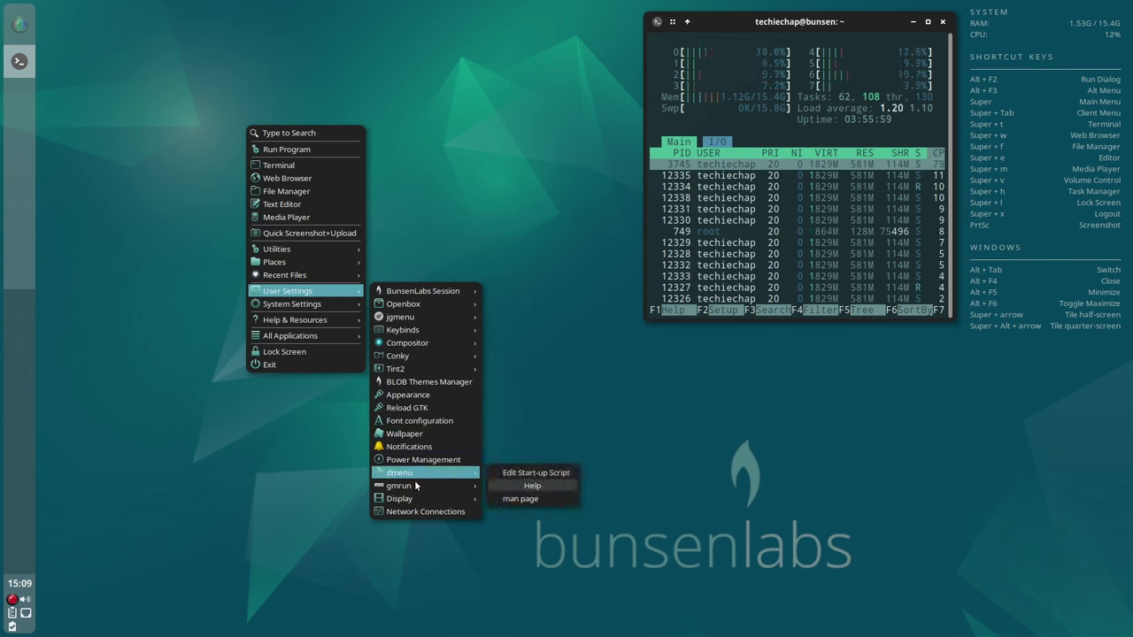
pyautogui.moveTo(415, 500)
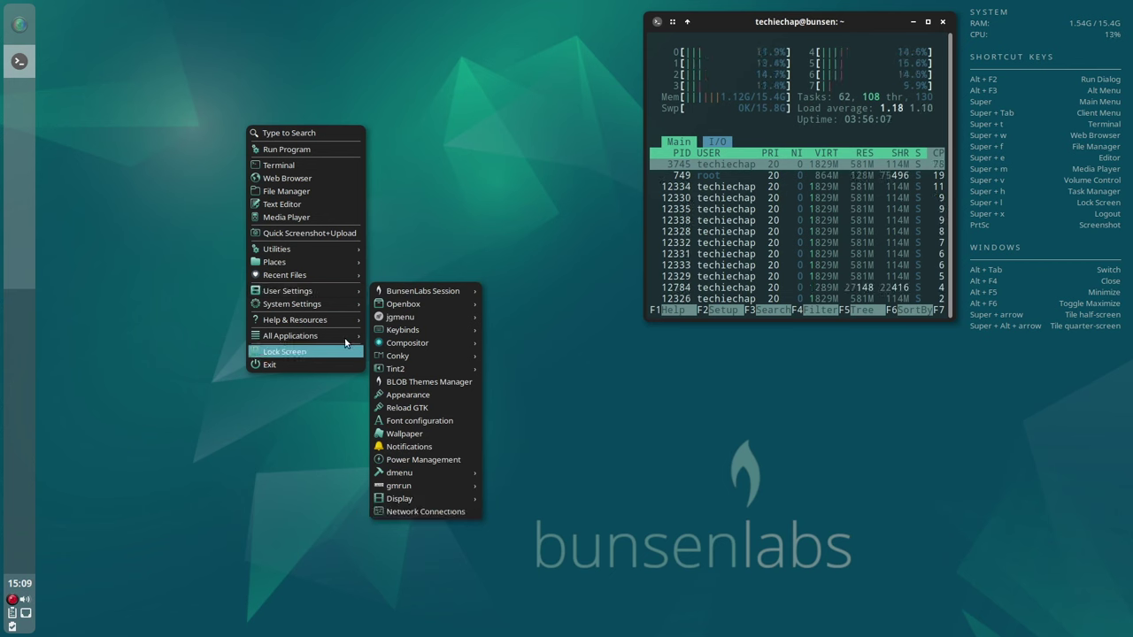
# Look through the Graphics and Office application categories, open LibreOffice Writer, and dismiss its Tip of the Day
pyautogui.moveTo(316, 340)
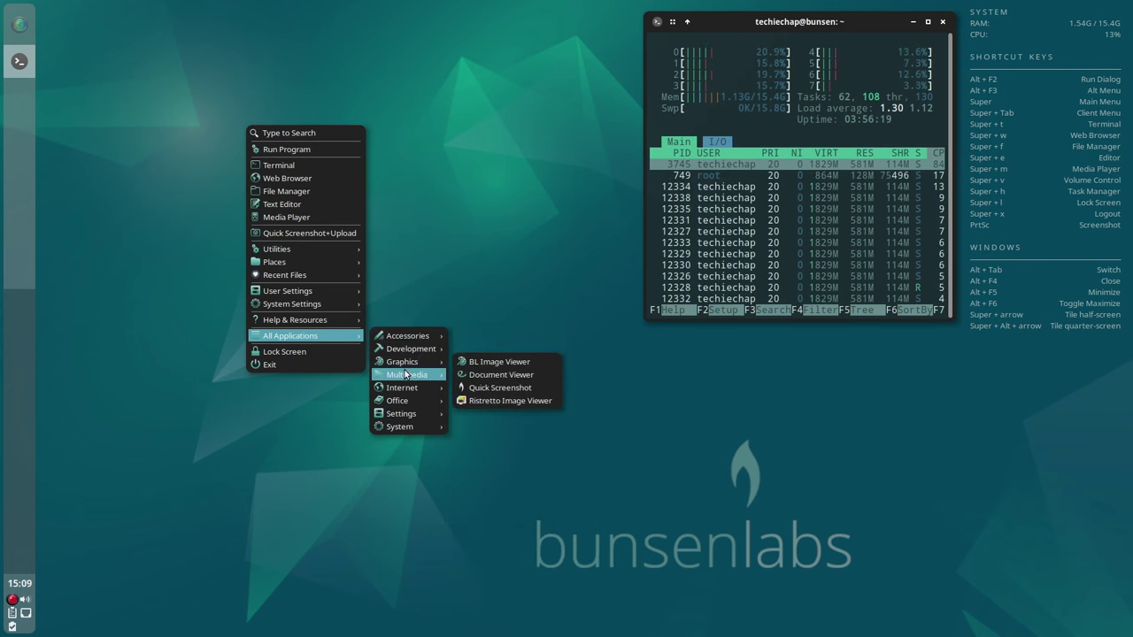
pyautogui.moveTo(405, 378)
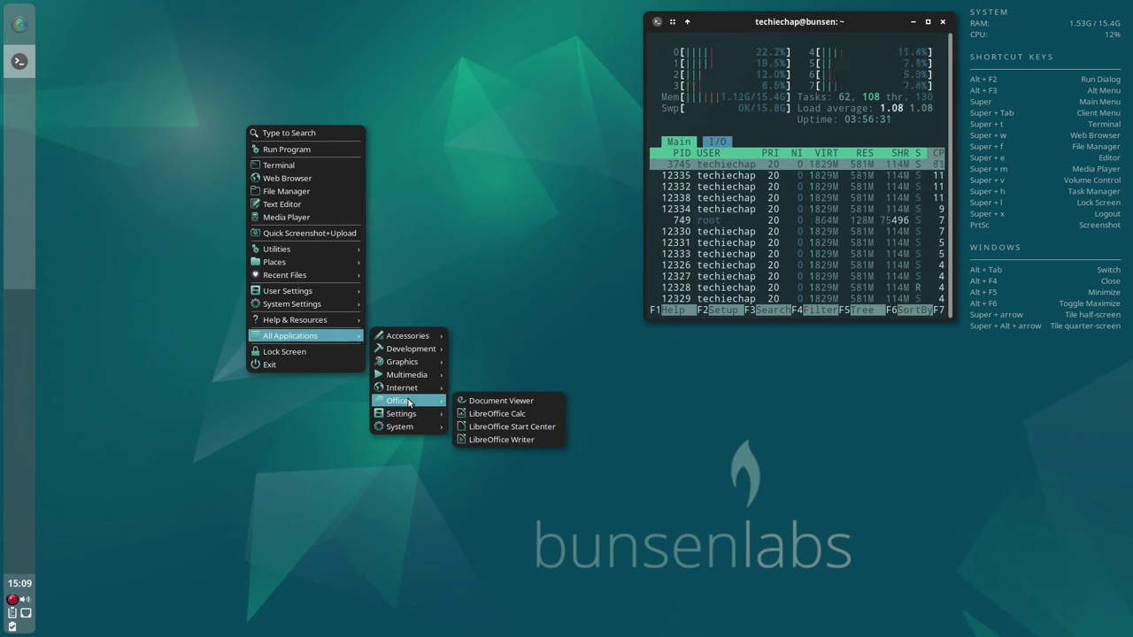
pyautogui.click(476, 440)
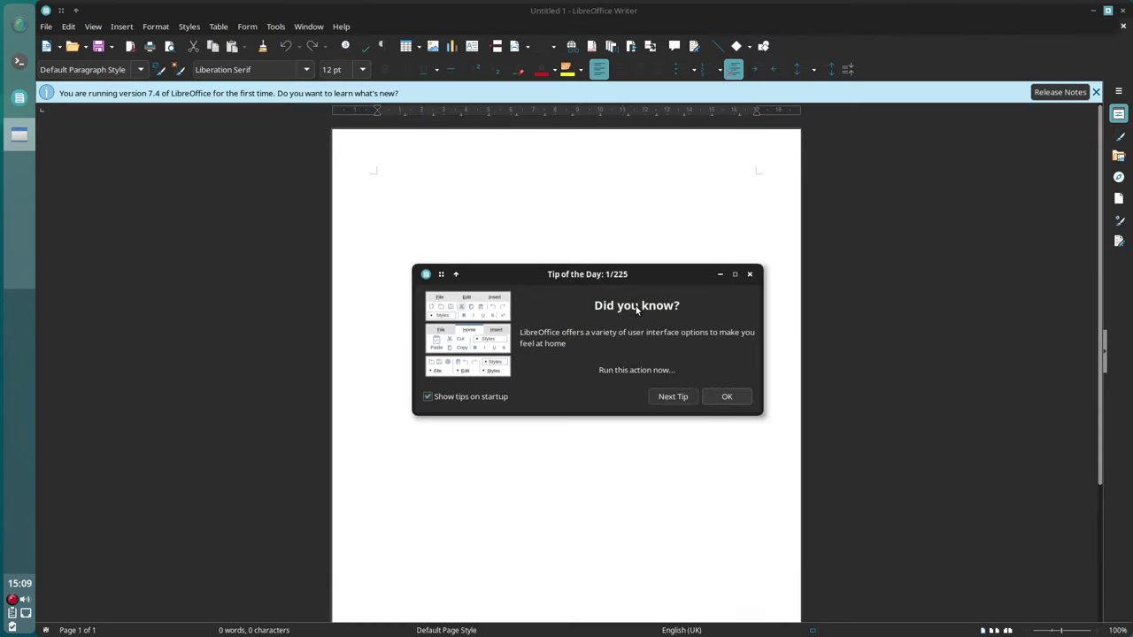
pyautogui.click(739, 399)
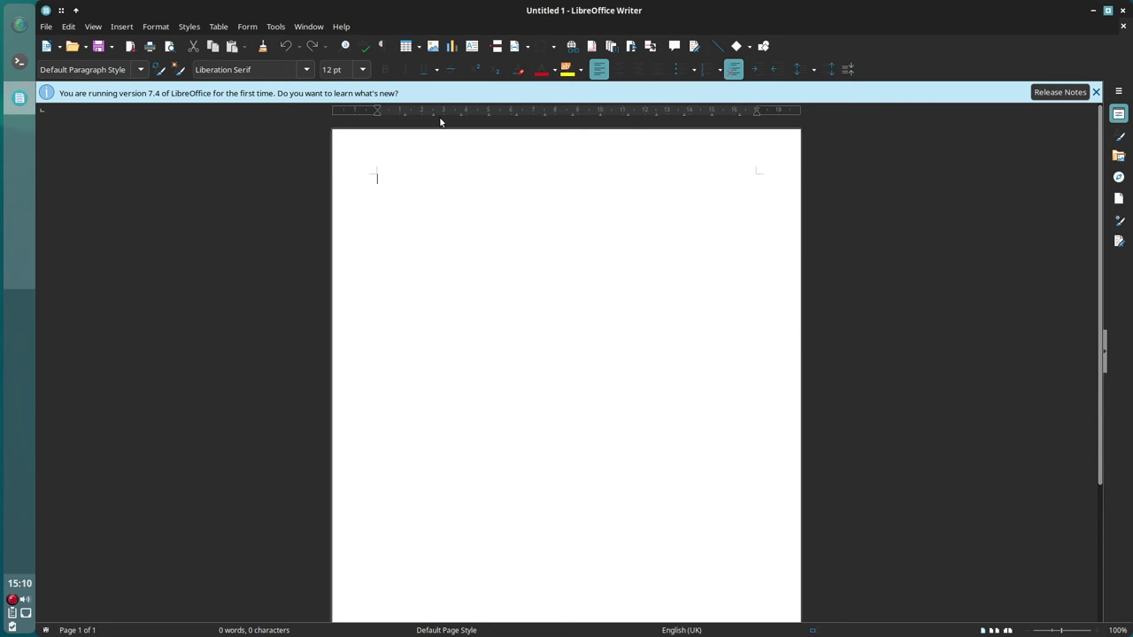
# View LibreOffice's version information, and close the information window and Writer
pyautogui.click(341, 27)
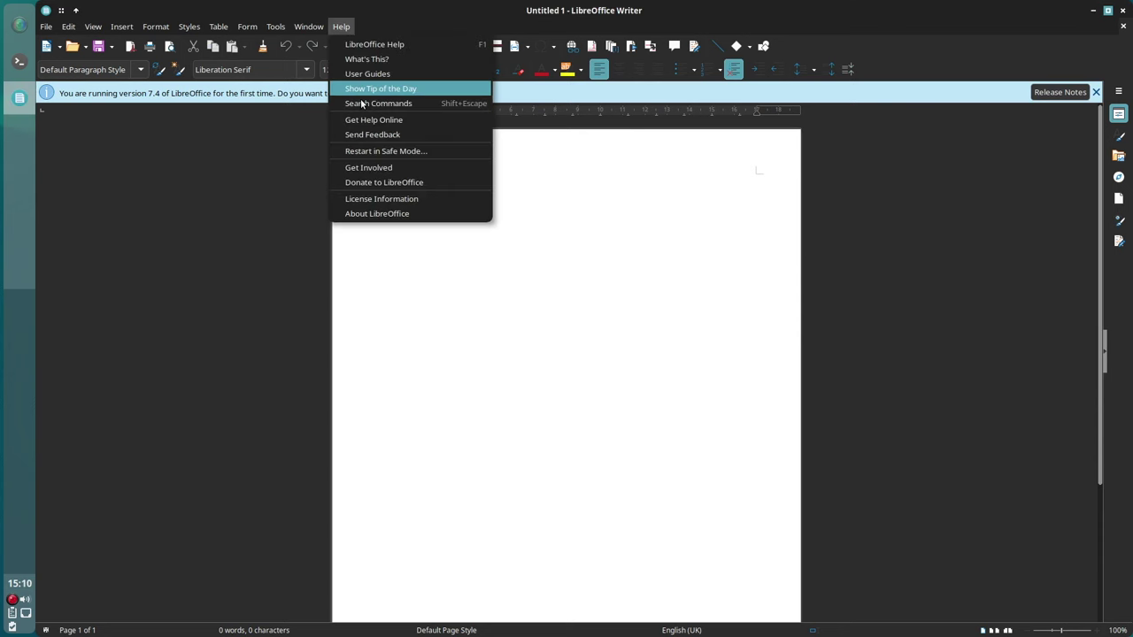
pyautogui.click(376, 214)
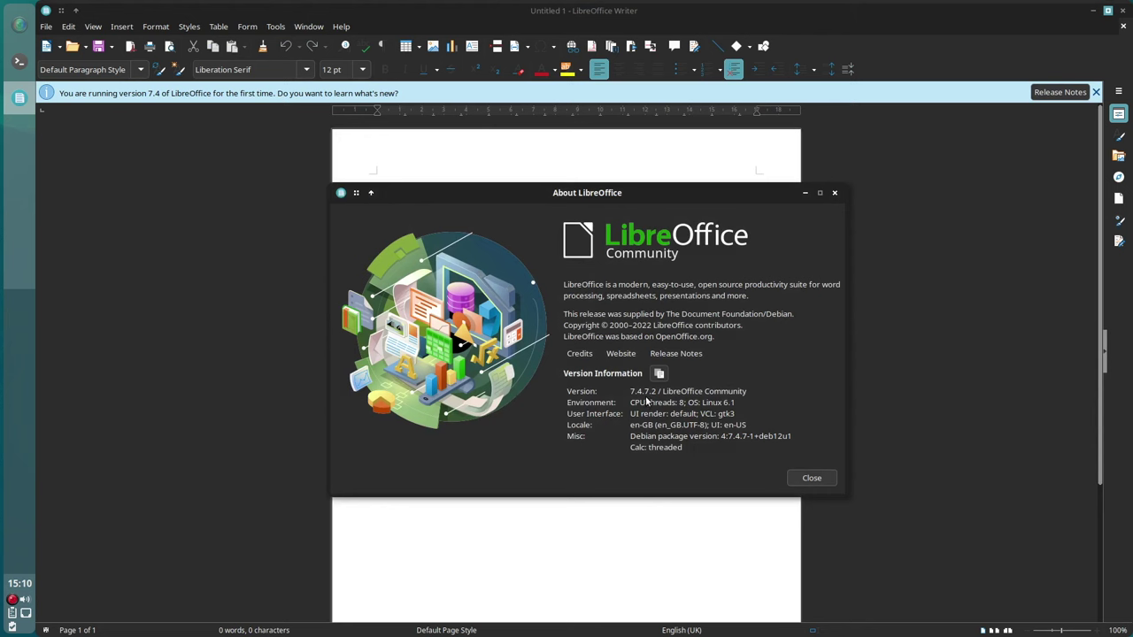
pyautogui.click(812, 478)
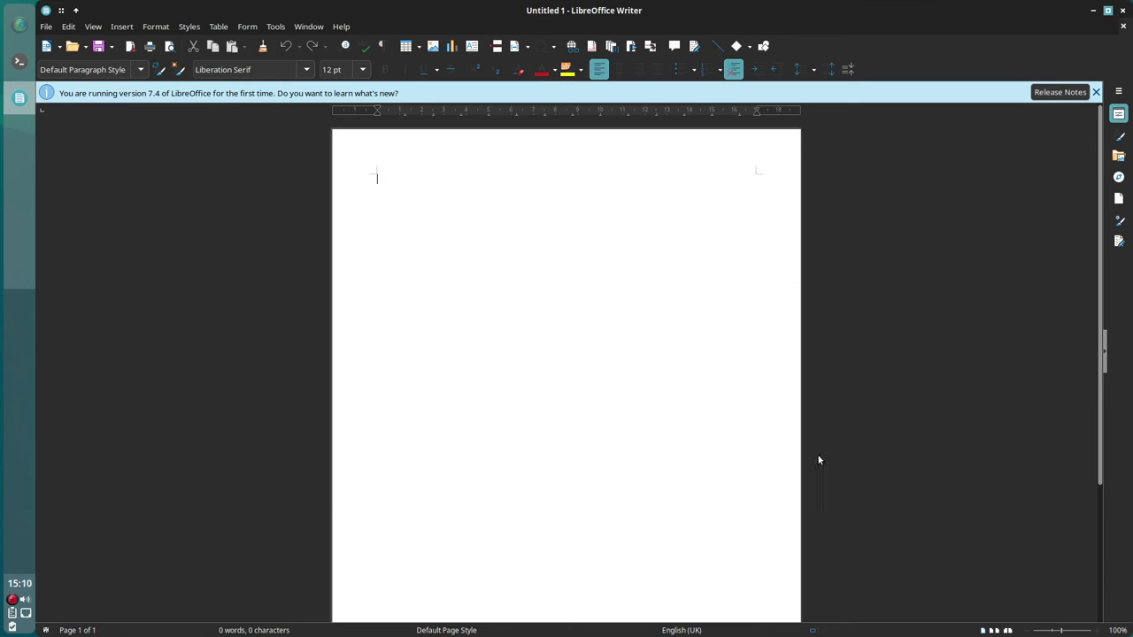
pyautogui.click(1126, 11)
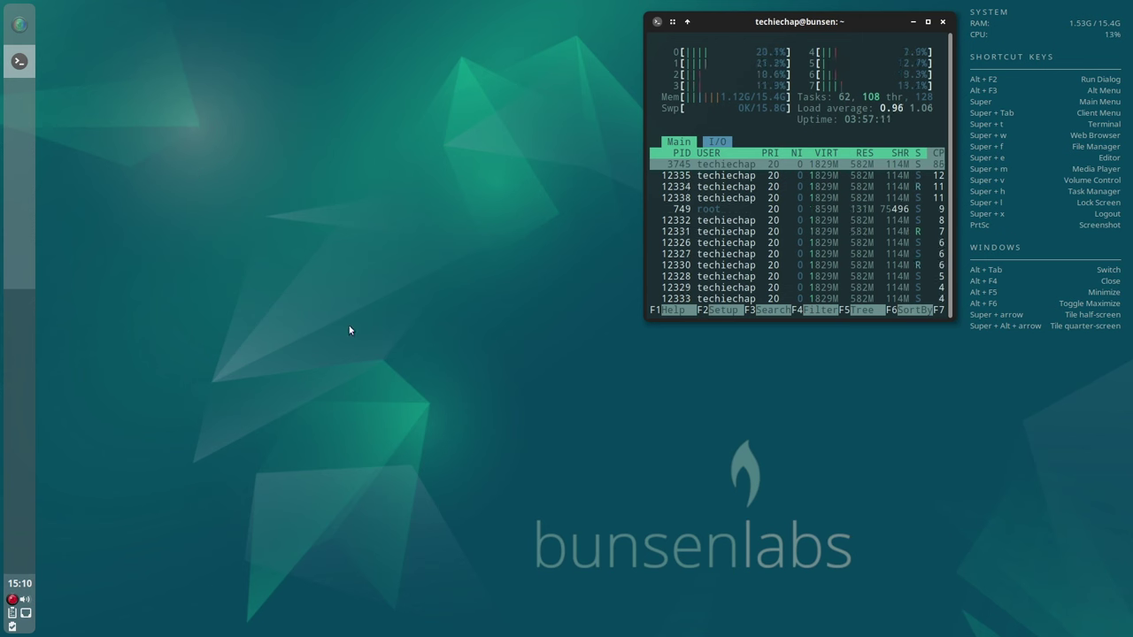
# Browse the installed application categories to System, open the Alternatives Configurator, and close its window
pyautogui.rightClick(385, 317)
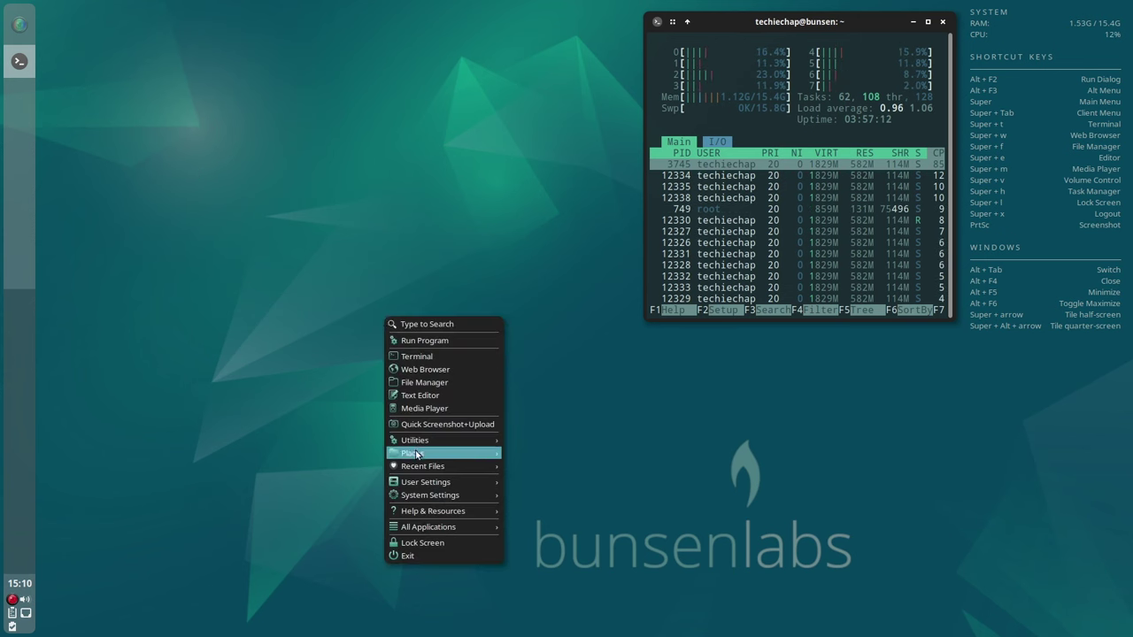
pyautogui.moveTo(413, 455)
pyautogui.moveTo(416, 483)
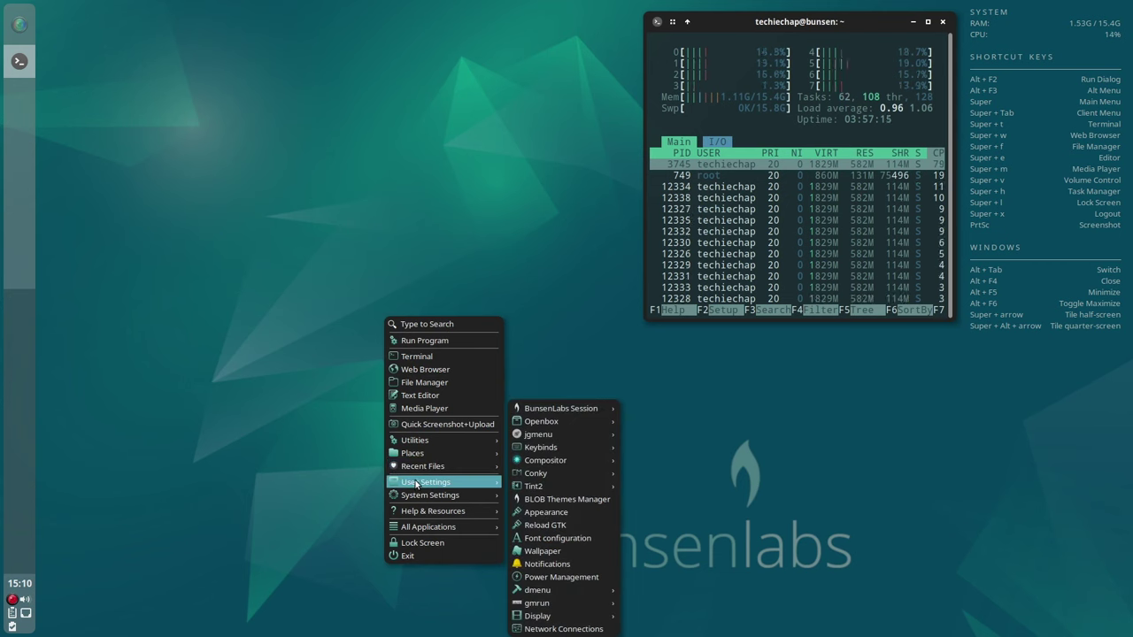
pyautogui.moveTo(415, 532)
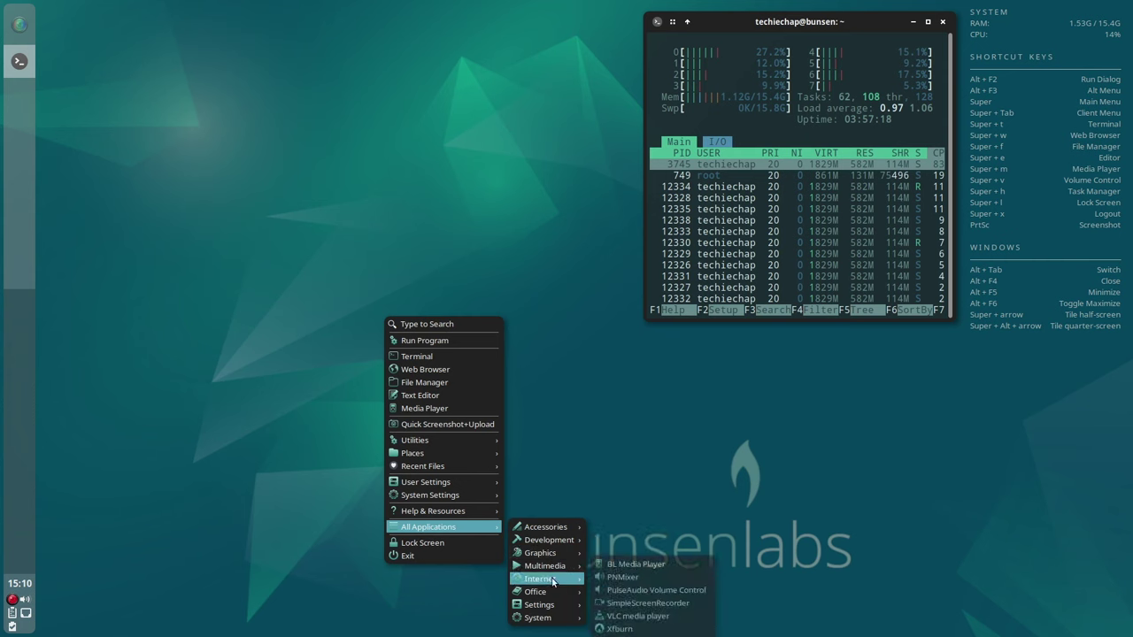
pyautogui.moveTo(550, 599)
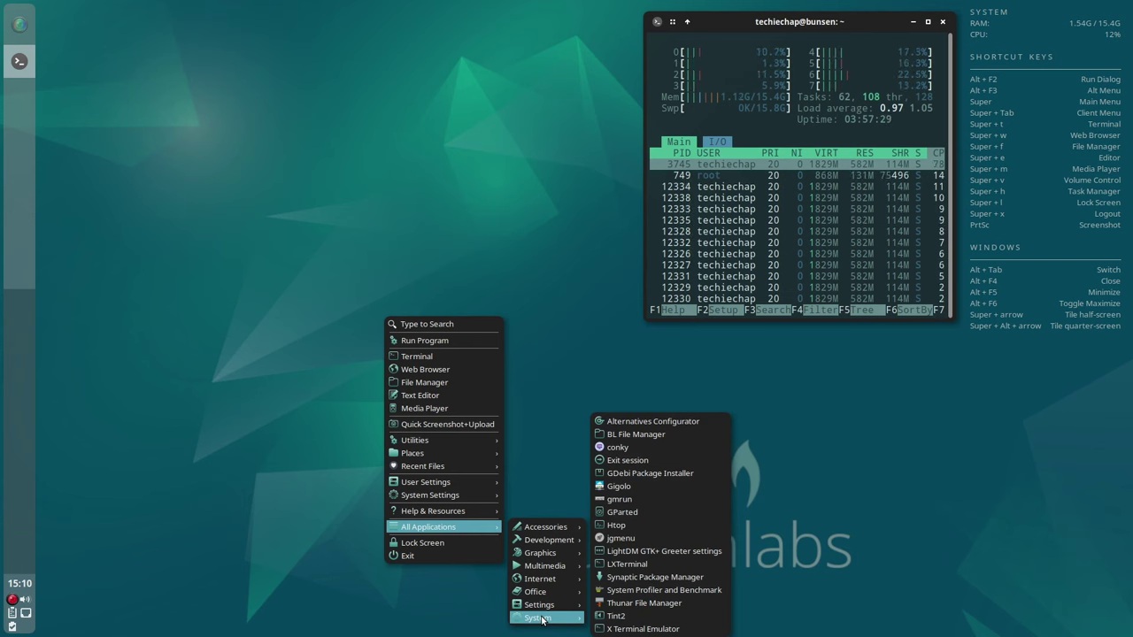
pyautogui.click(676, 424)
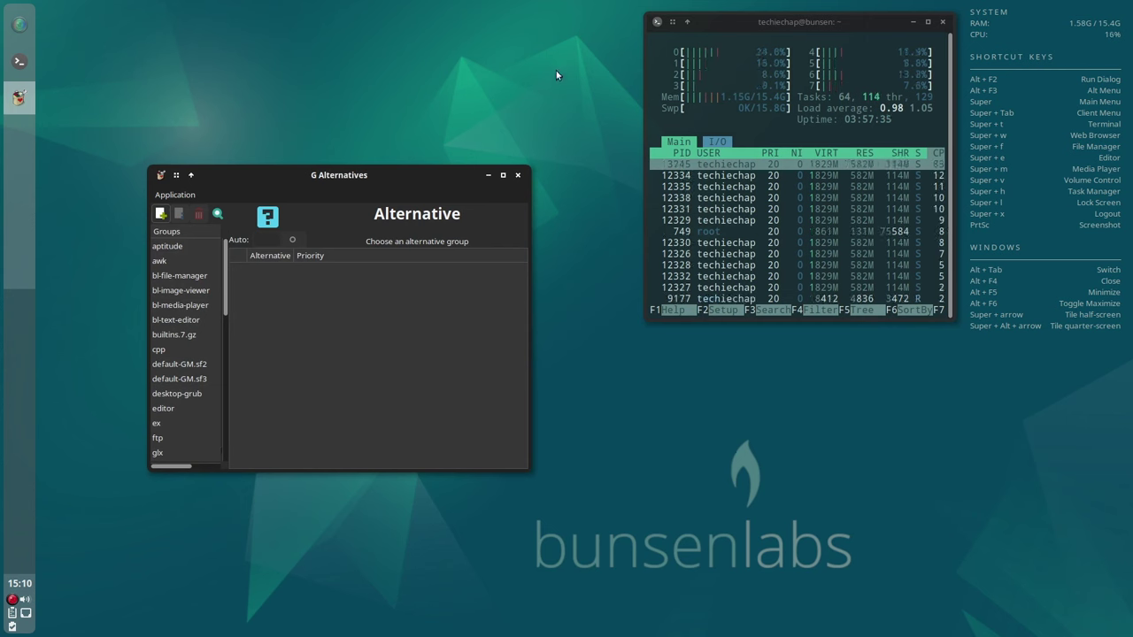
pyautogui.click(518, 176)
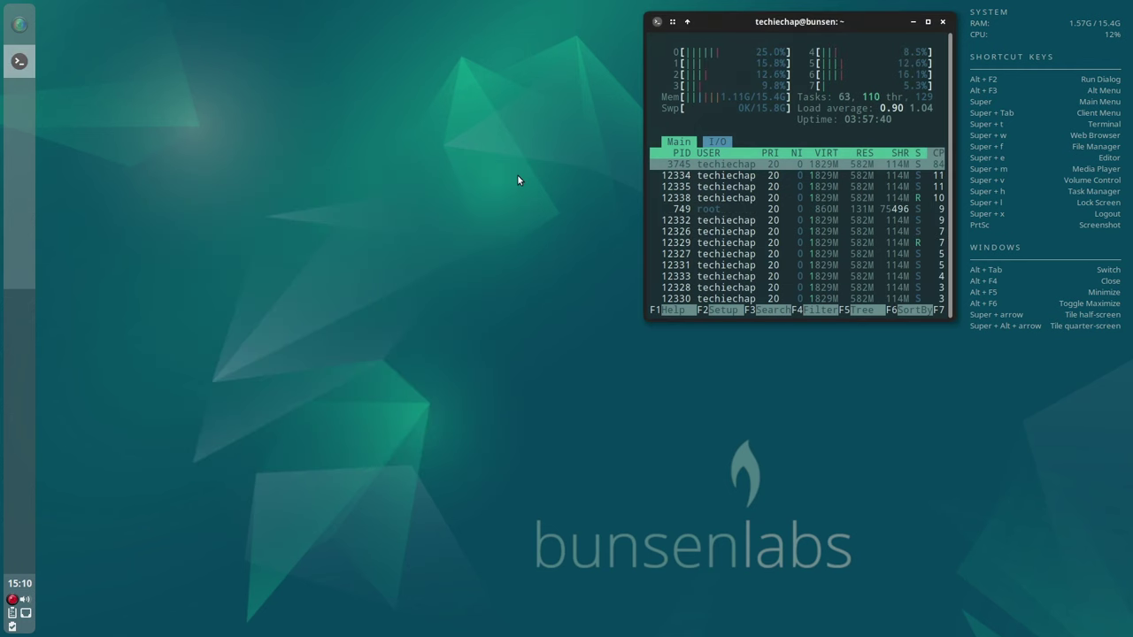
# Look through the Internet, Office and System application categories in the desktop menu, and dismiss the menu
pyautogui.rightClick(231, 353)
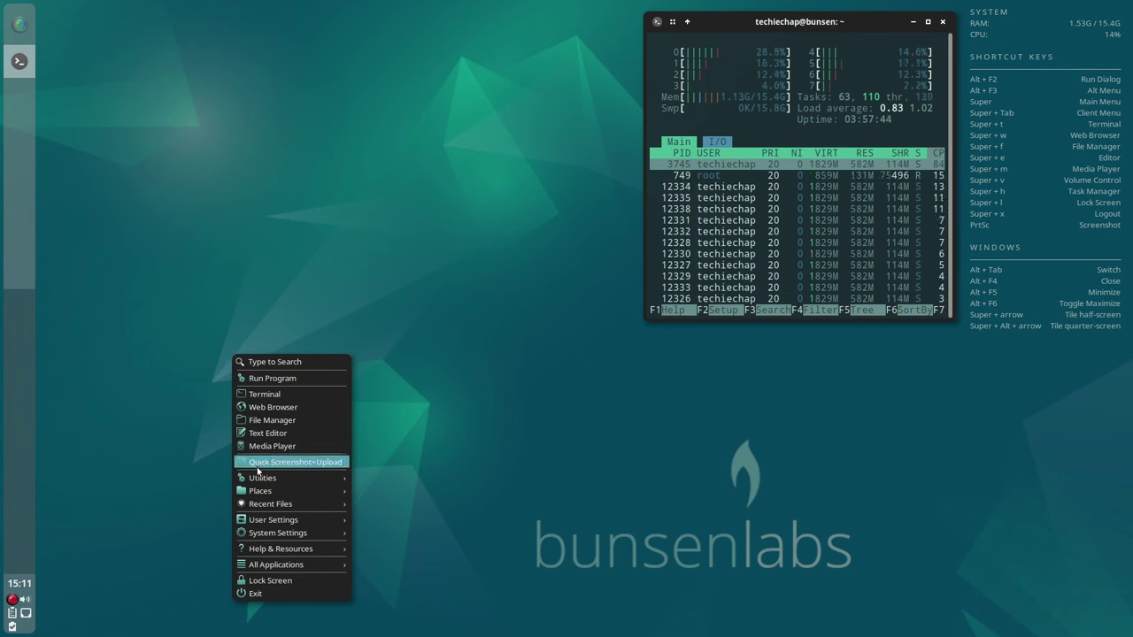
pyautogui.moveTo(271, 569)
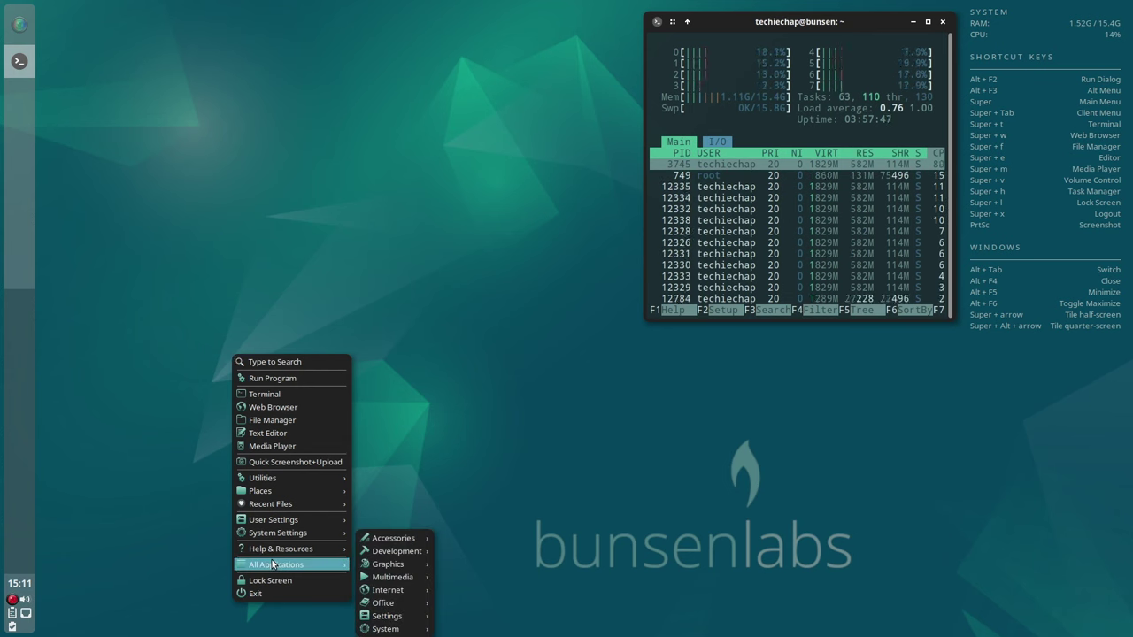
pyautogui.moveTo(387, 566)
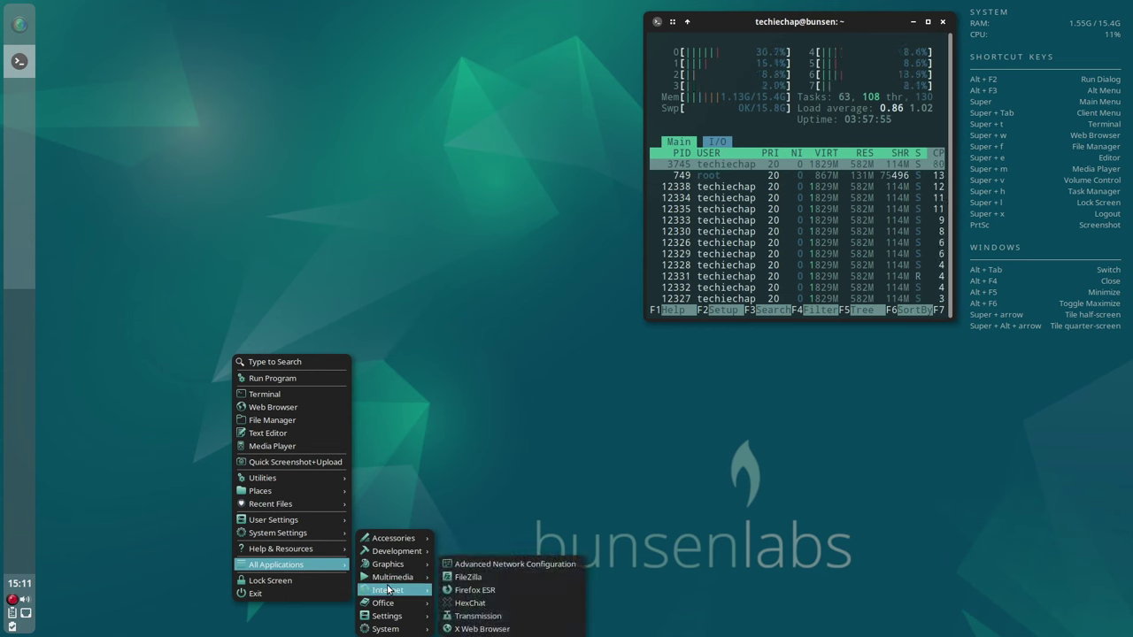
pyautogui.moveTo(384, 609)
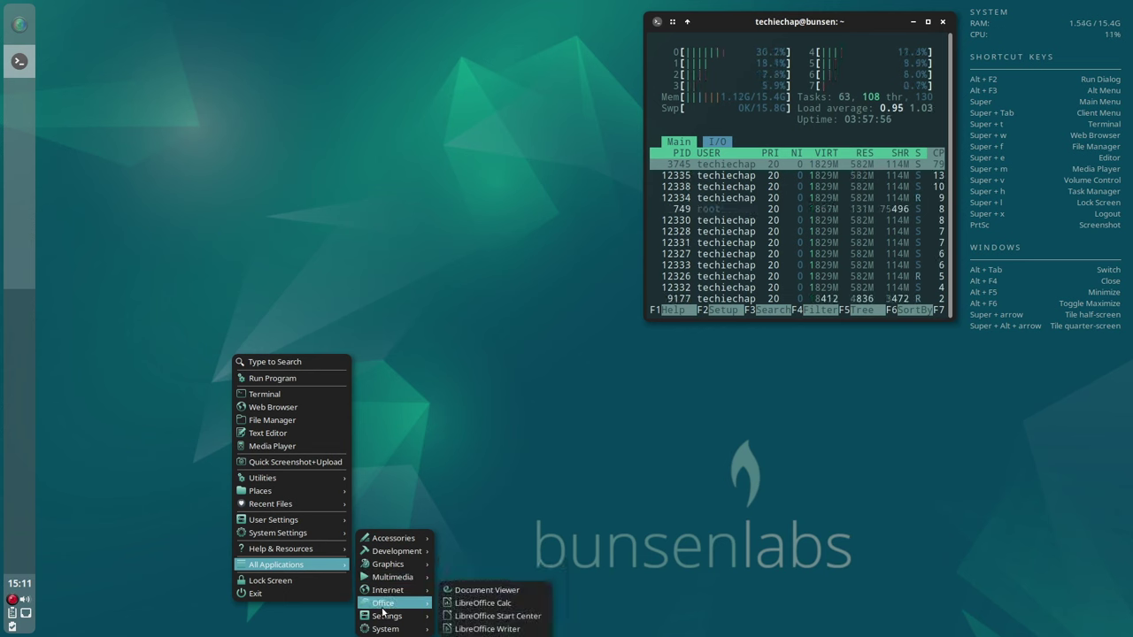
pyautogui.moveTo(377, 629)
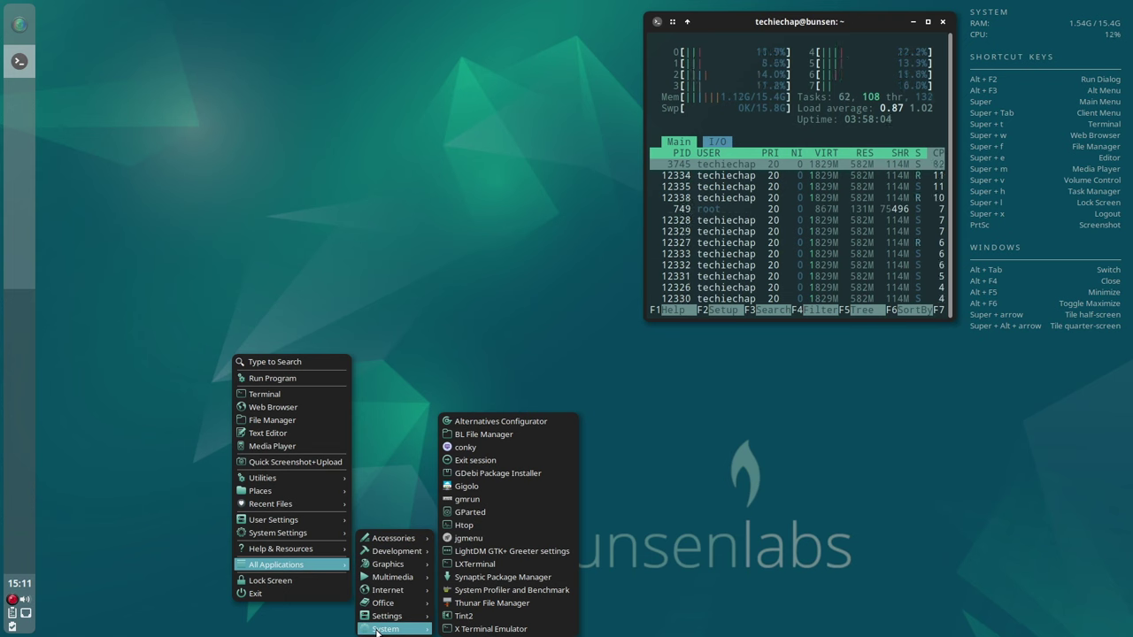
pyautogui.click(765, 520)
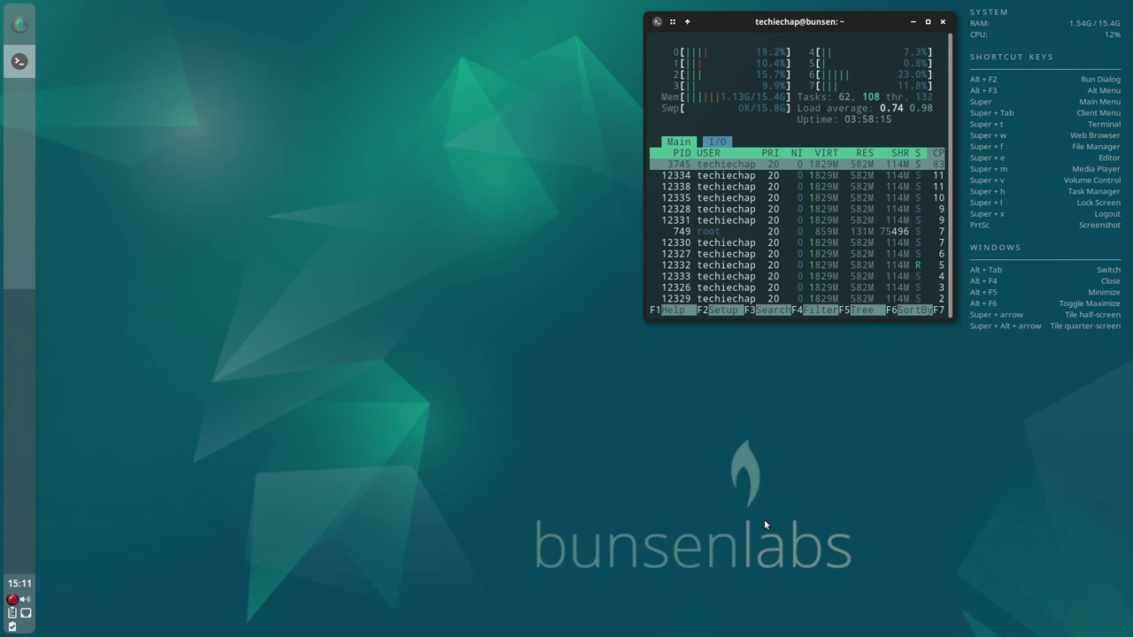
pyautogui.rightClick(344, 322)
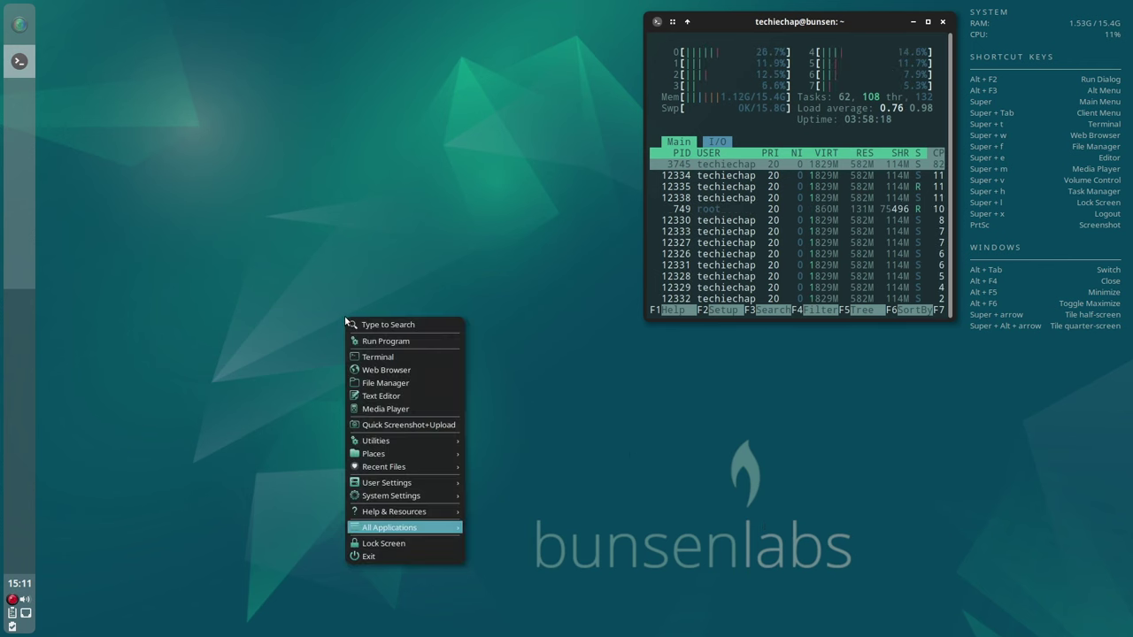
pyautogui.click(271, 326)
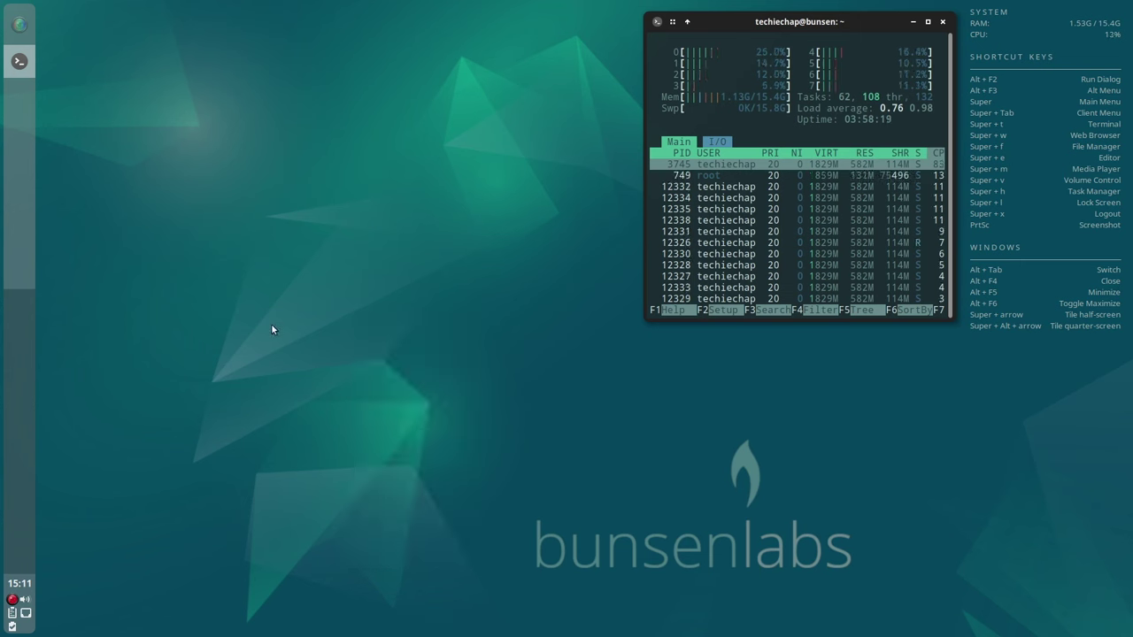
pyautogui.rightClick(11, 605)
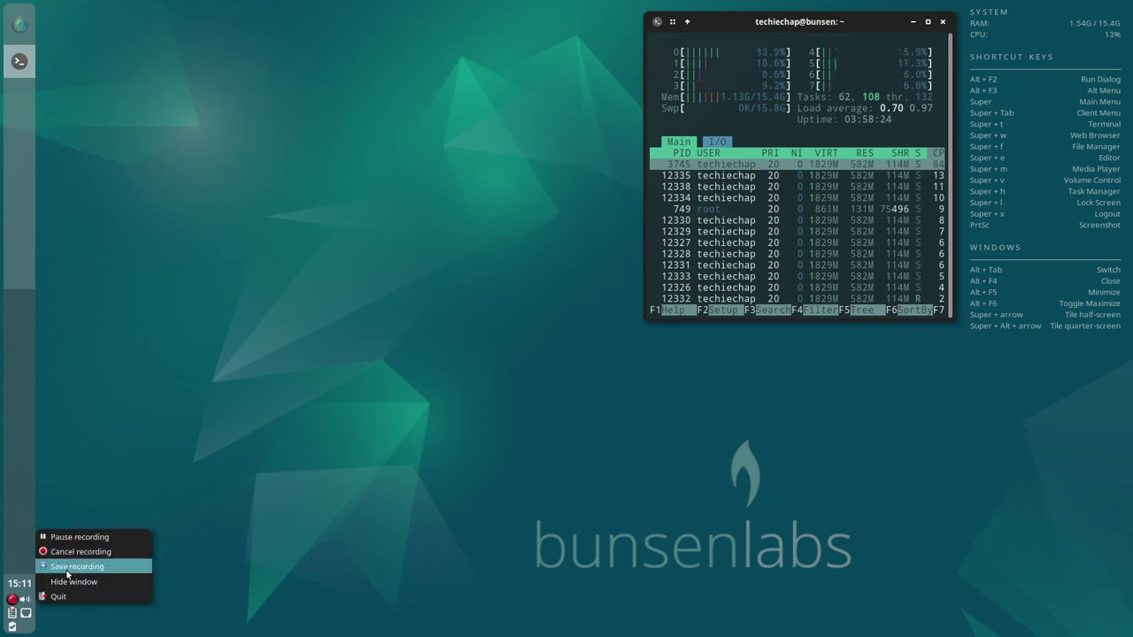